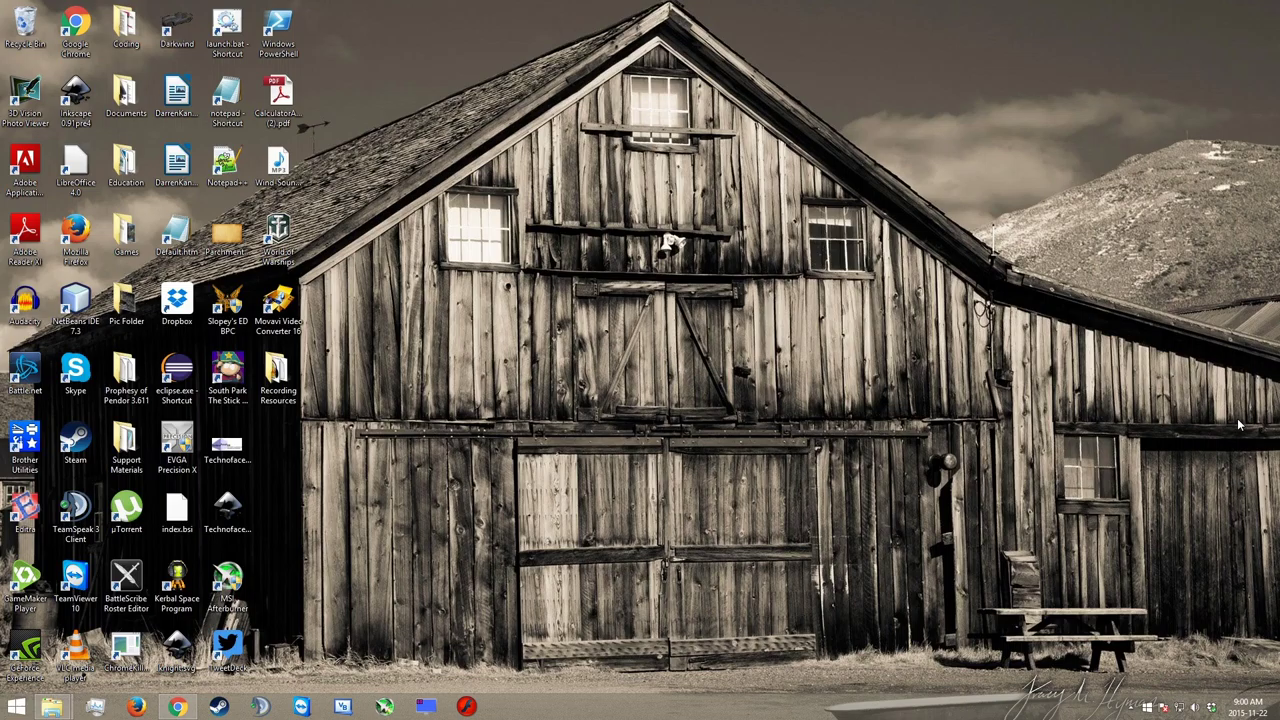
Launch Macromedia Flash MX with a blank 550 x 400 Untitled-1 document.
{"action": "left_click", "coordinate": [467, 707]}
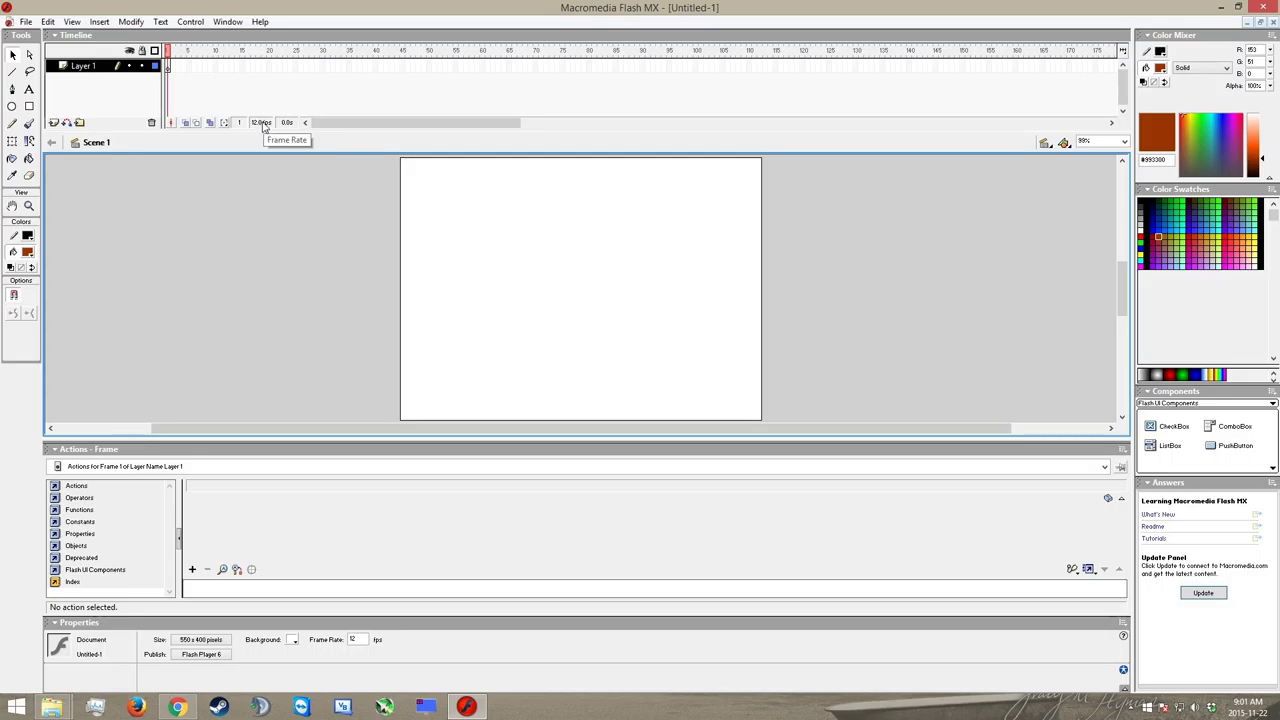
Set the document frame rate to 30 fps in Document Properties.
{"action": "double_click", "coordinate": [259, 123]}
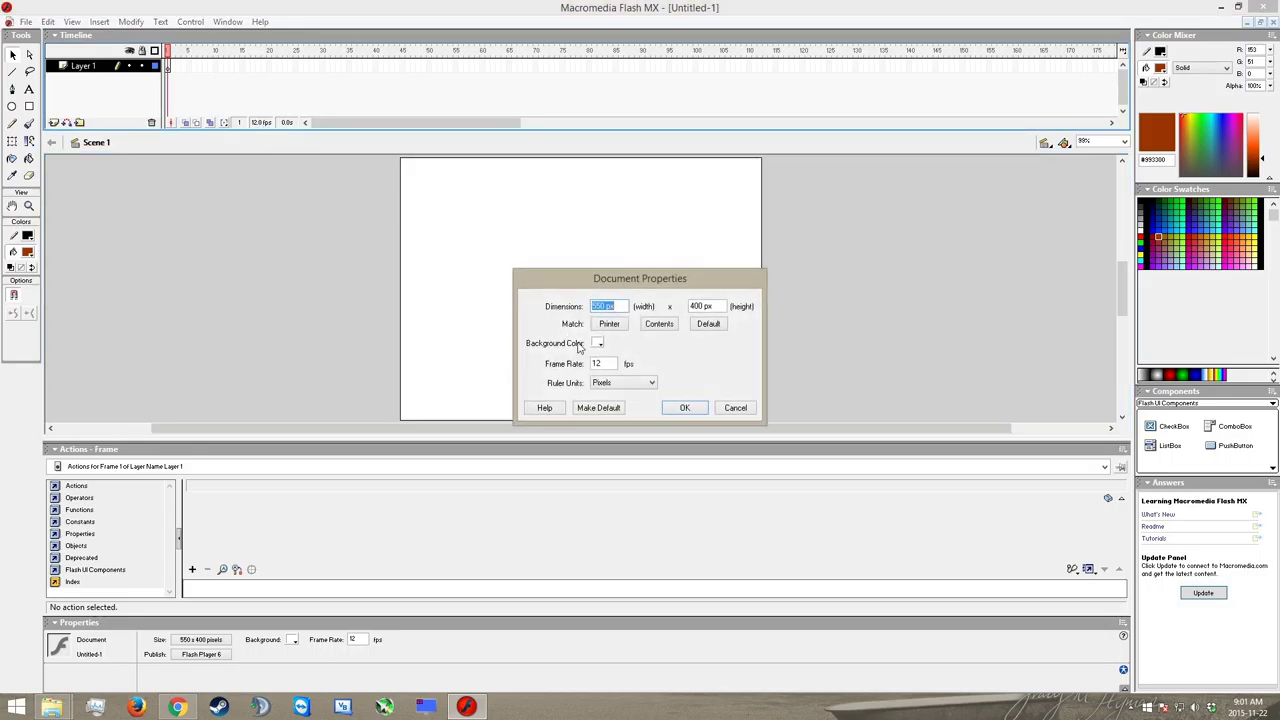
{"action": "double_click", "coordinate": [604, 364]}
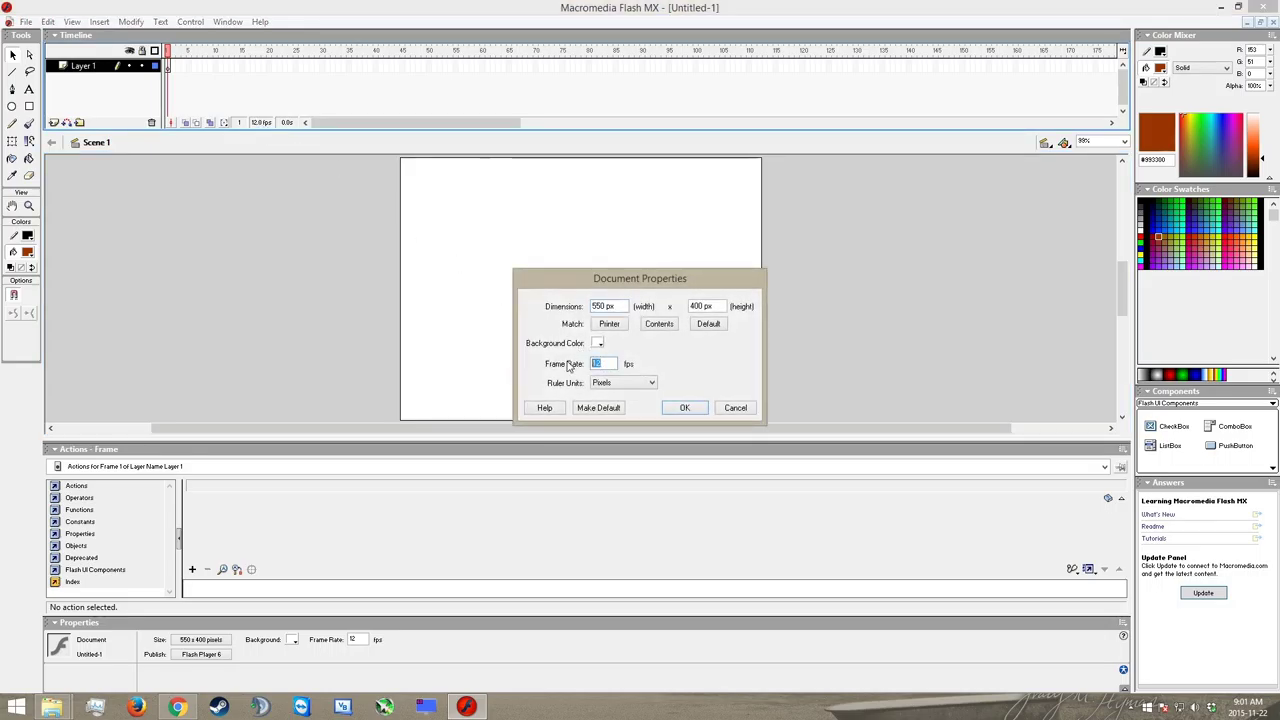
{"action": "type", "text": "30"}
{"action": "left_click", "coordinate": [685, 409]}
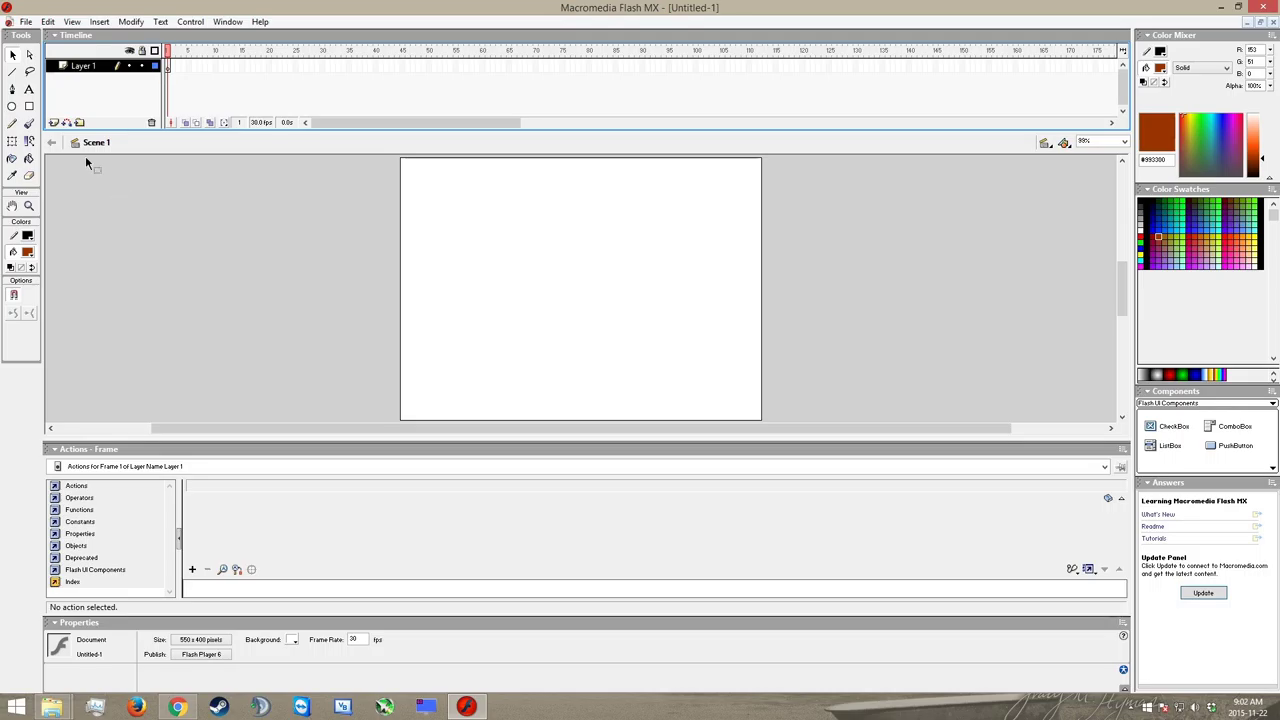
Add a static text box reading 'Hey!' in brown Times New Roman on the stage.
{"action": "left_click", "coordinate": [29, 90]}
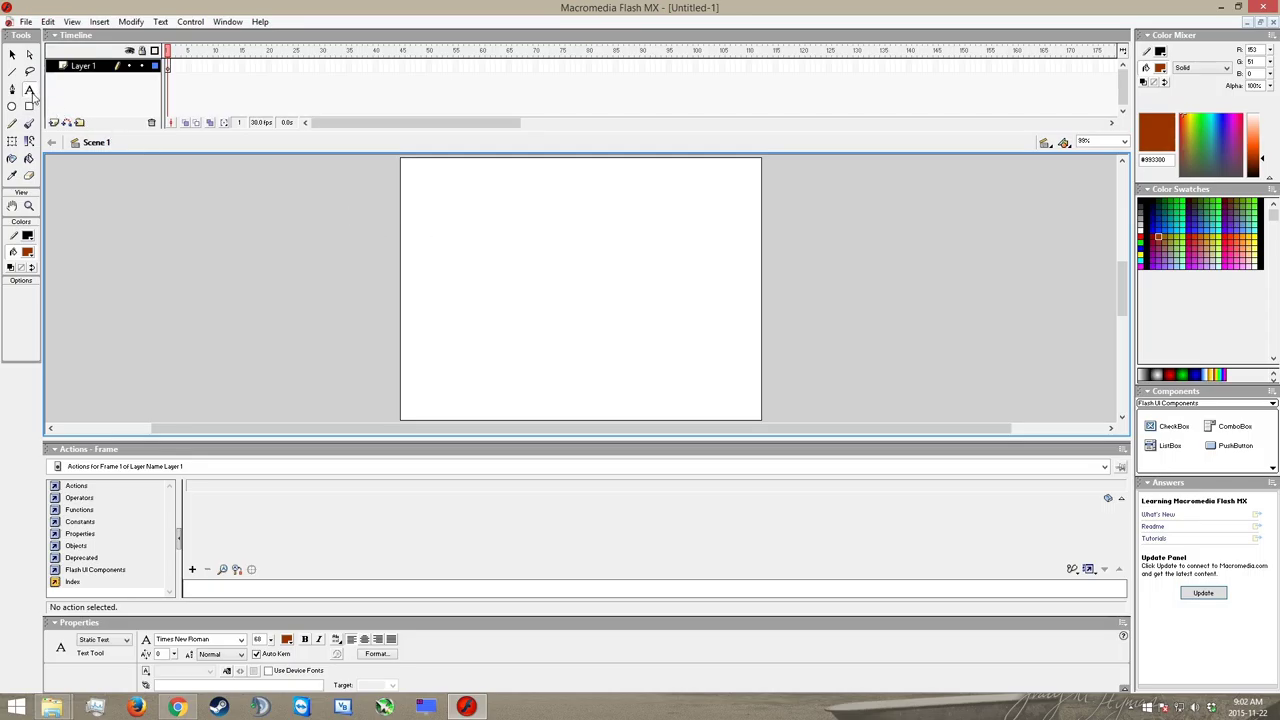
{"action": "left_click", "coordinate": [500, 265]}
{"action": "type", "text": "Hey!"}
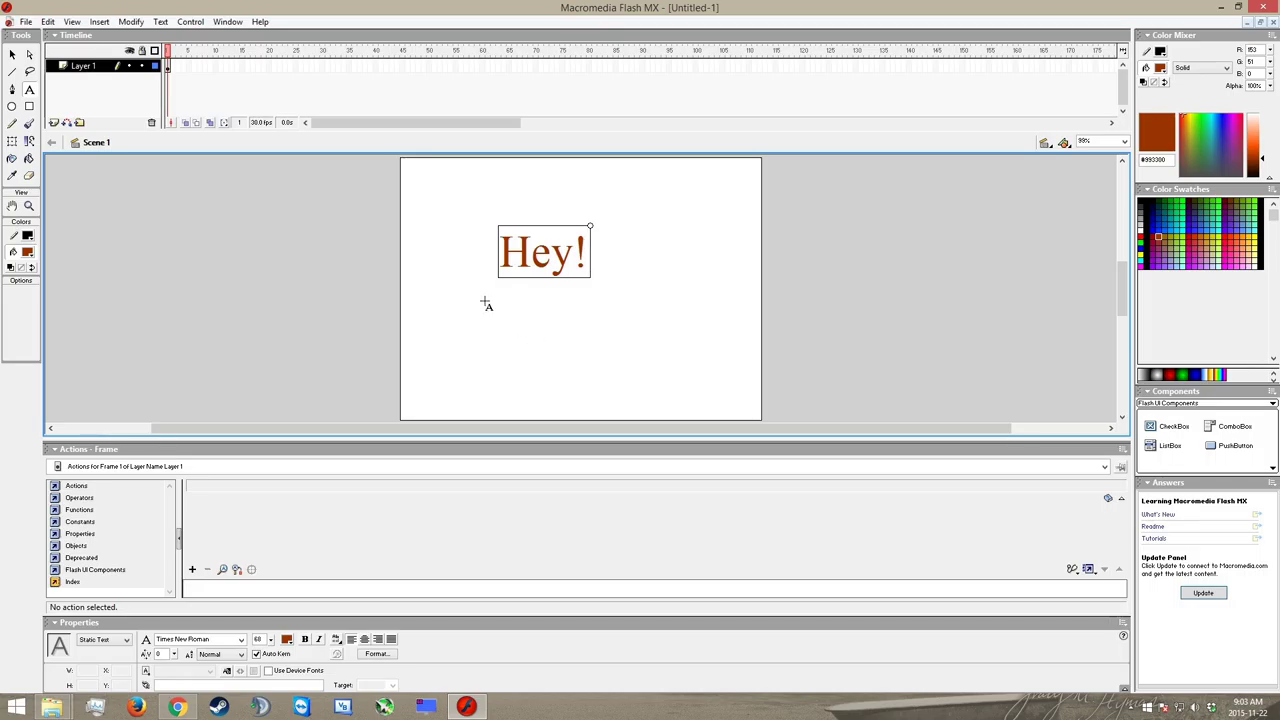
{"action": "left_click", "coordinate": [13, 56]}
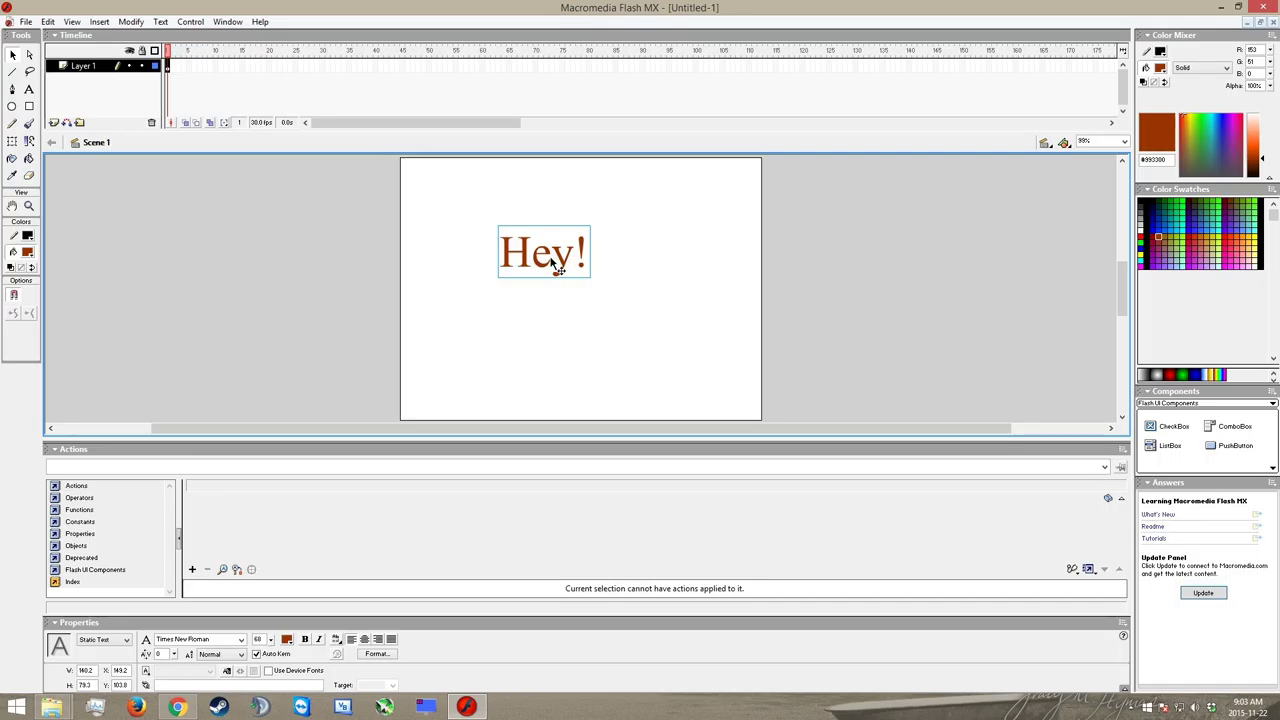
Drag the Hey! text down and right toward the stage centre.
{"action": "left_click_drag", "start_coordinate": [556, 263], "coordinate": [582, 300]}
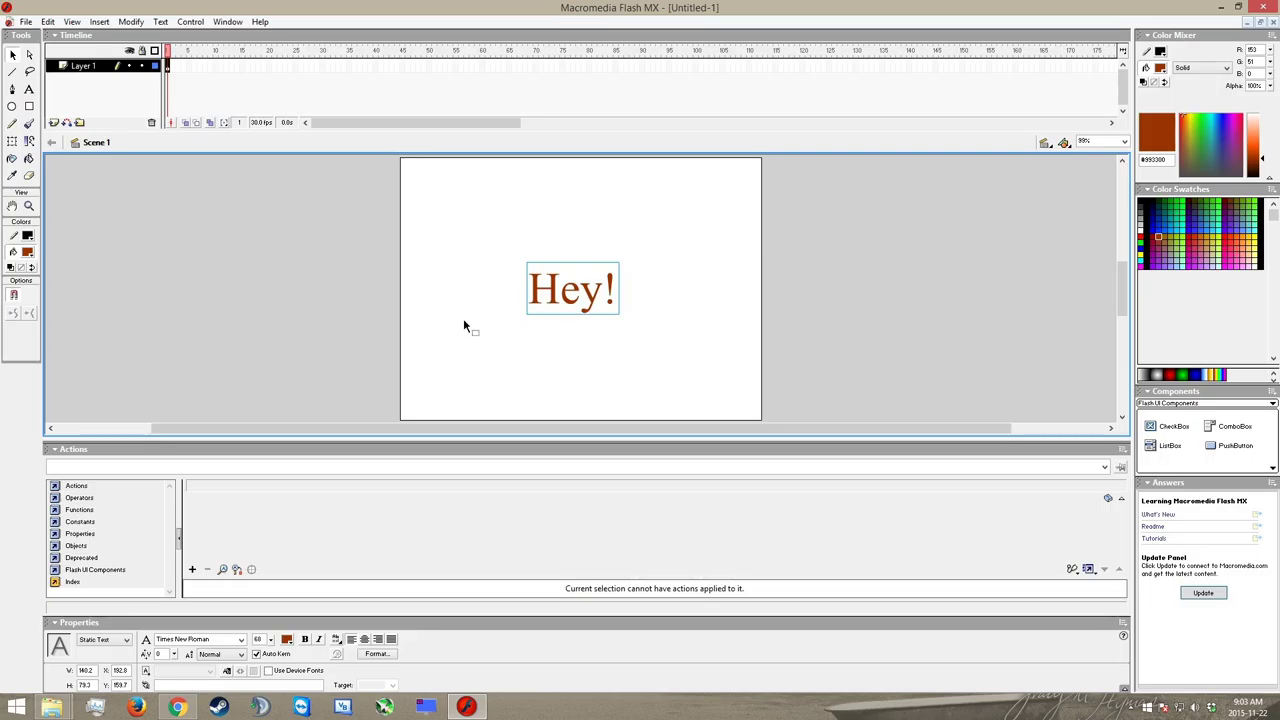
Break Hey! apart into H, e, y and ! letter blocks and reselect all four.
{"action": "right_click", "coordinate": [556, 291]}
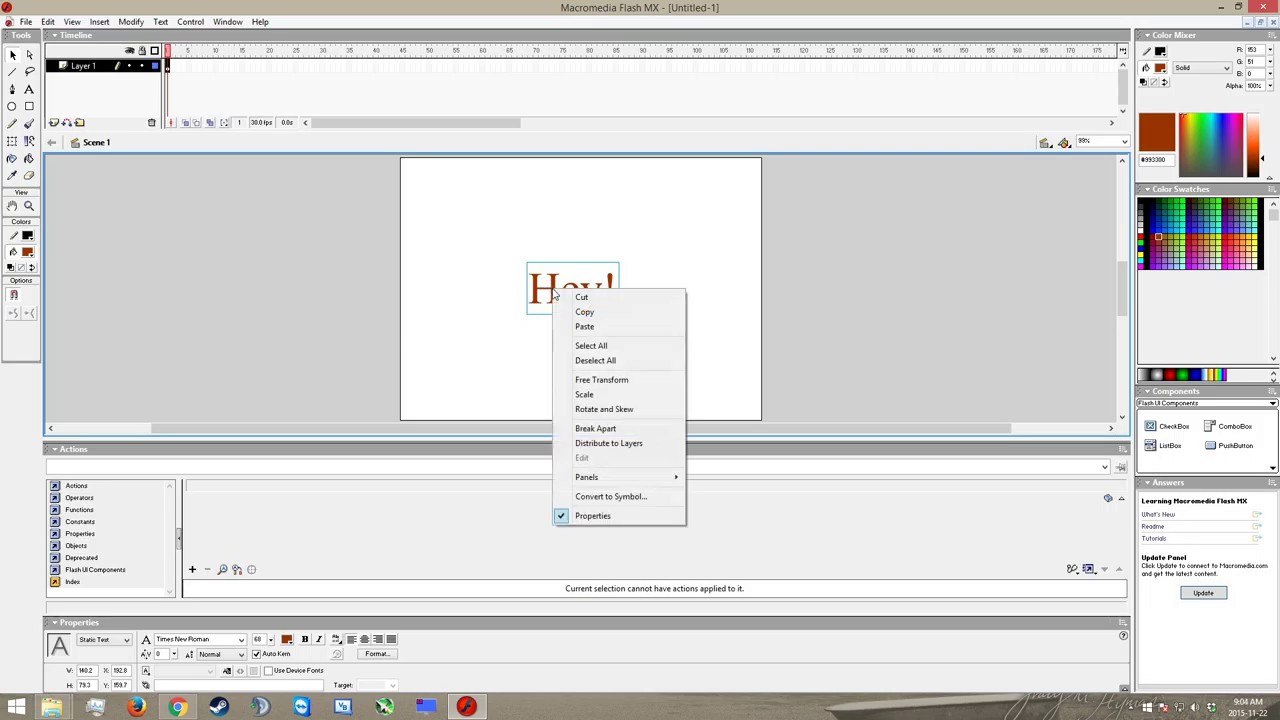
{"action": "left_click", "coordinate": [610, 432]}
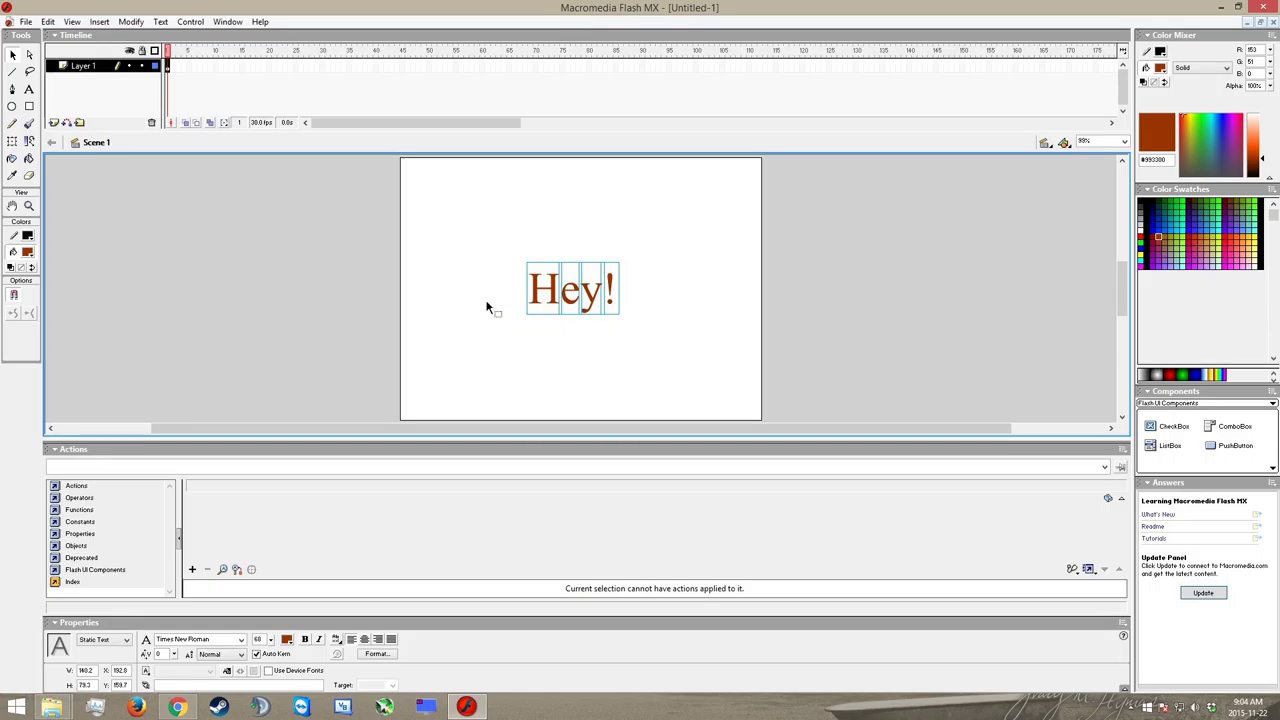
{"action": "right_click", "coordinate": [539, 293]}
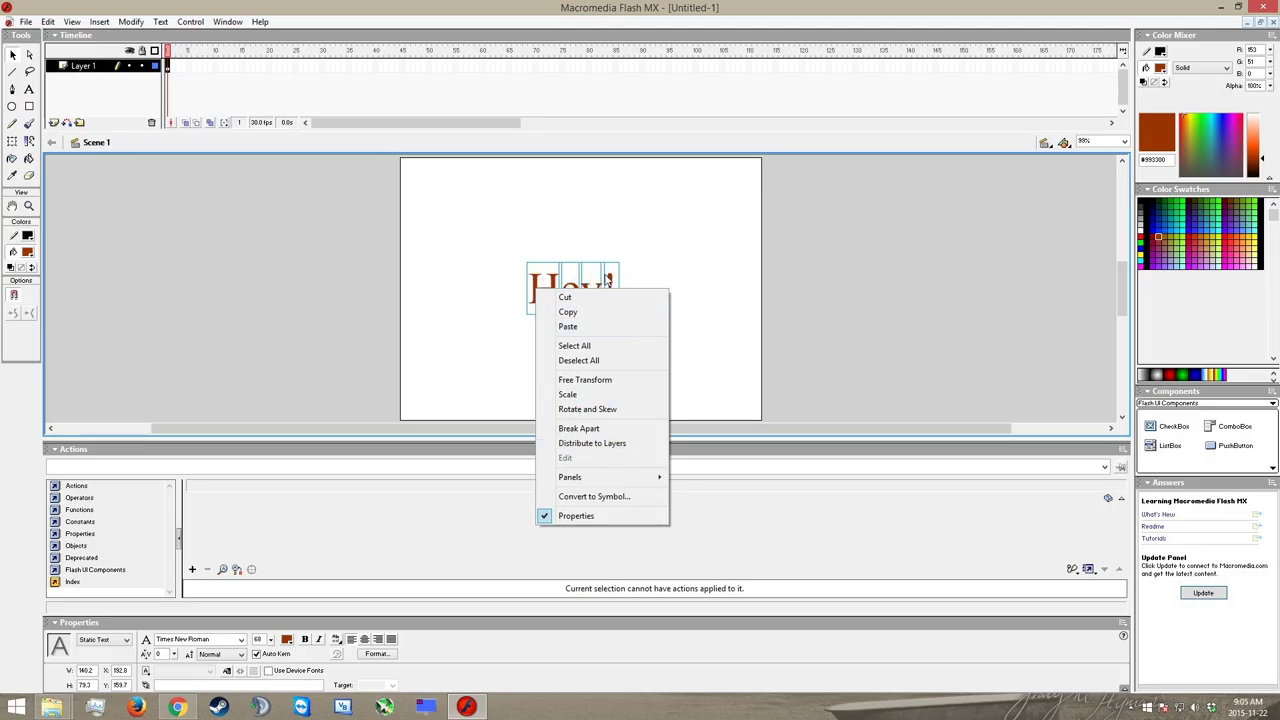
{"action": "left_click", "coordinate": [506, 308]}
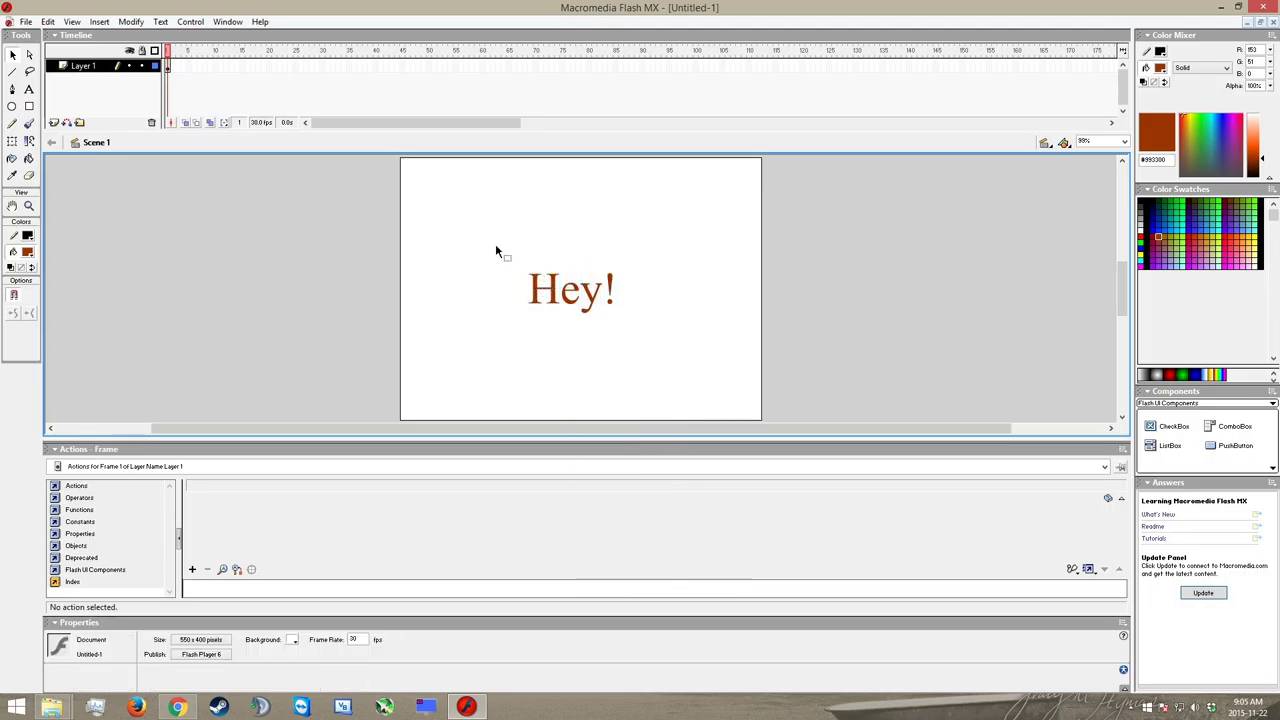
{"action": "left_click_drag", "start_coordinate": [494, 243], "coordinate": [686, 349]}
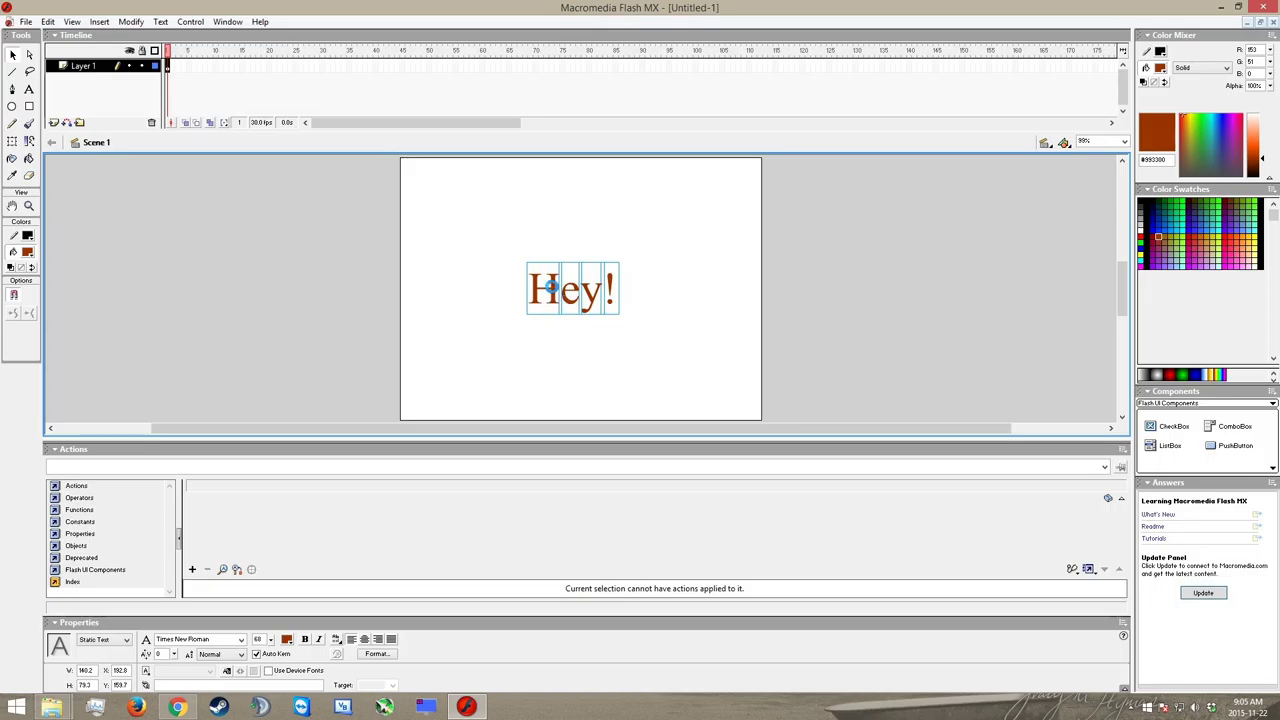
{"action": "right_click", "coordinate": [553, 288]}
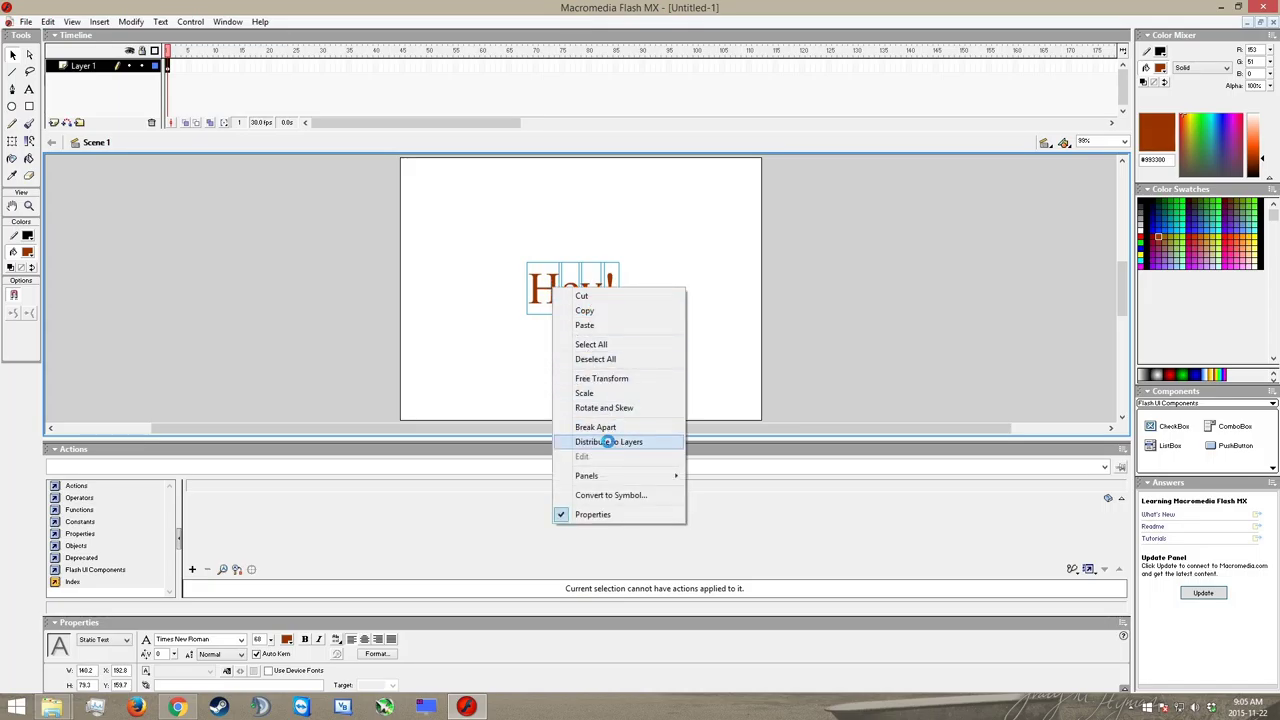
Distribute the selected letters to their own layers named H, e, y and !
{"action": "left_click", "coordinate": [608, 443]}
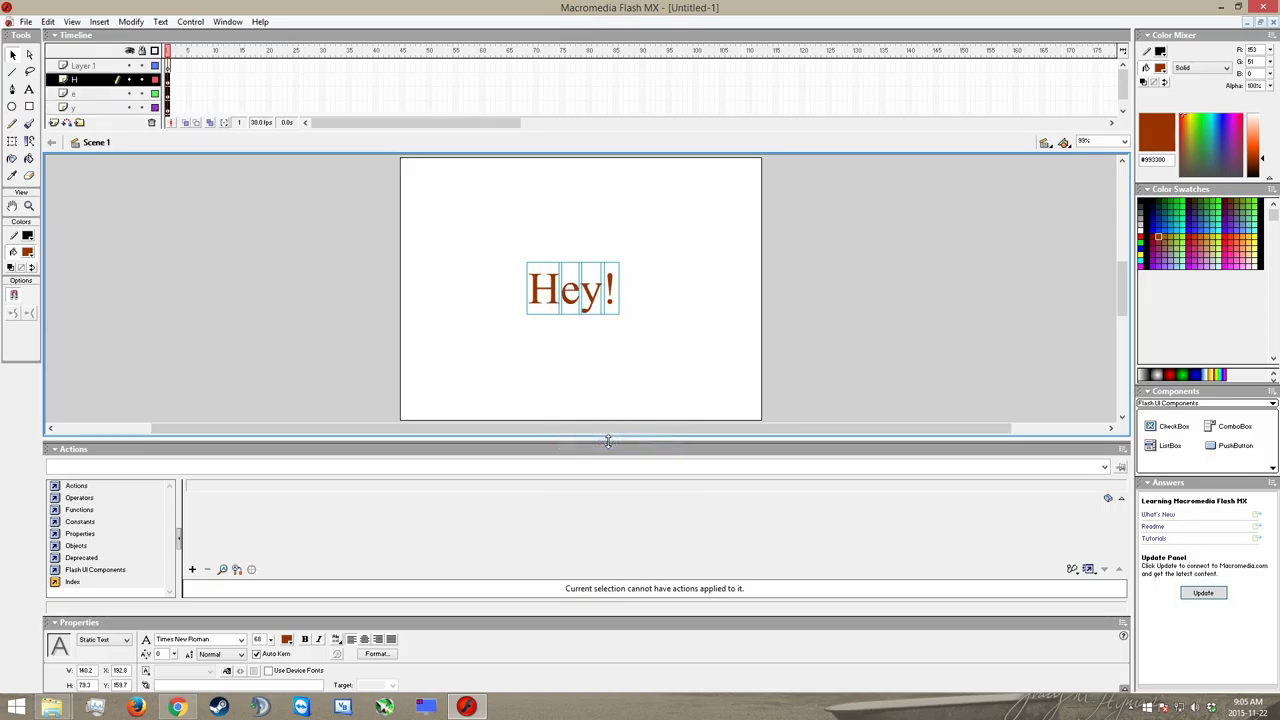
{"action": "left_click", "coordinate": [78, 94]}
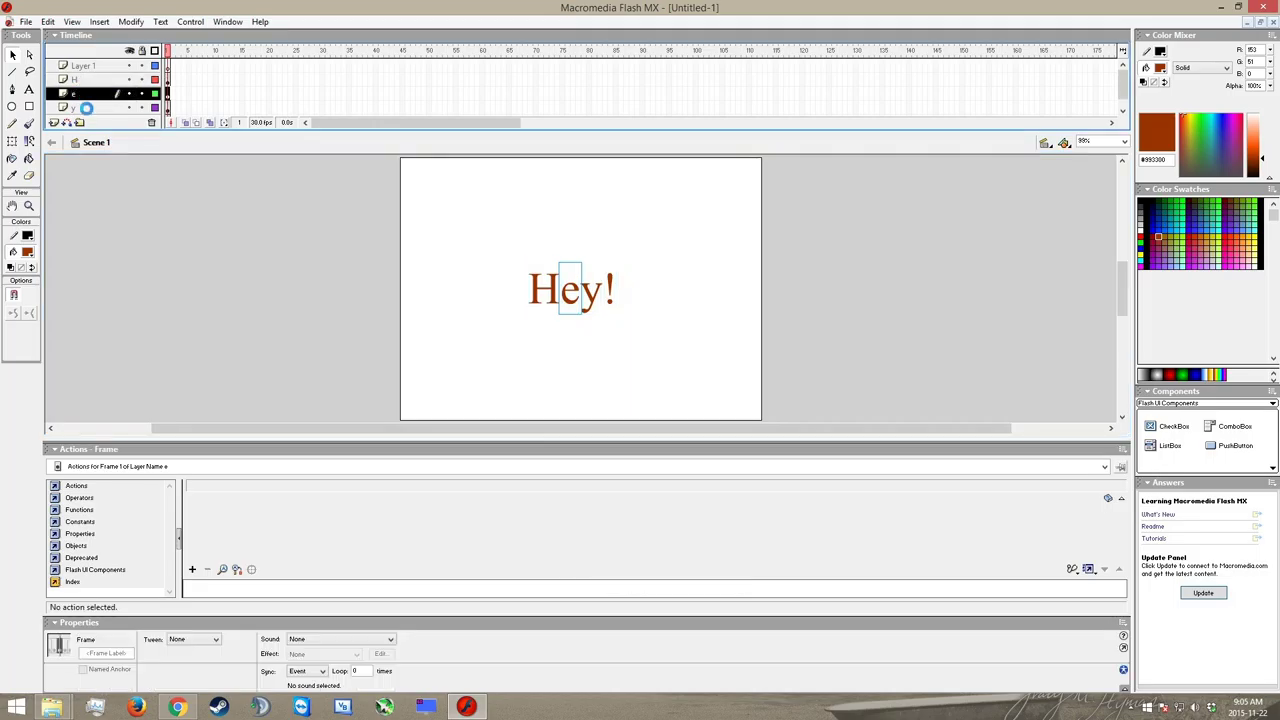
{"action": "left_click", "coordinate": [86, 108]}
{"action": "scroll", "coordinate": [112, 98], "scroll_direction": "down", "scroll_amount": 1}
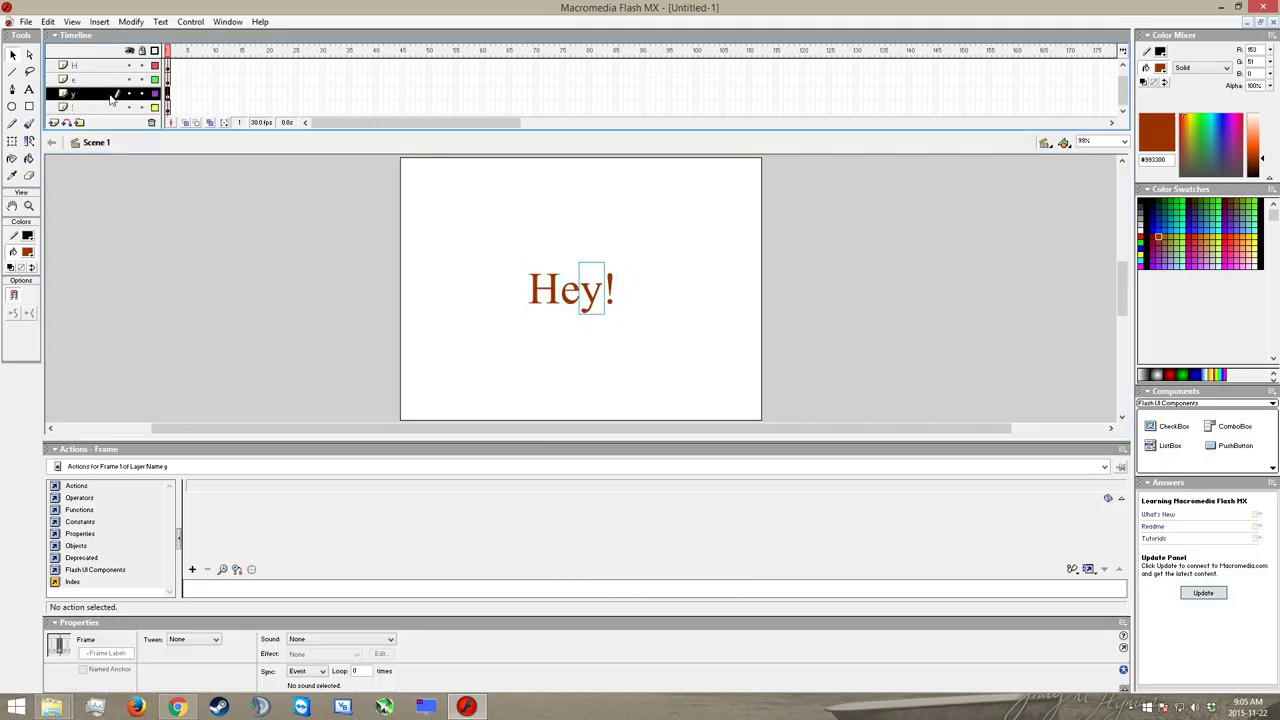
{"action": "scroll", "coordinate": [86, 92], "scroll_direction": "up", "scroll_amount": 1}
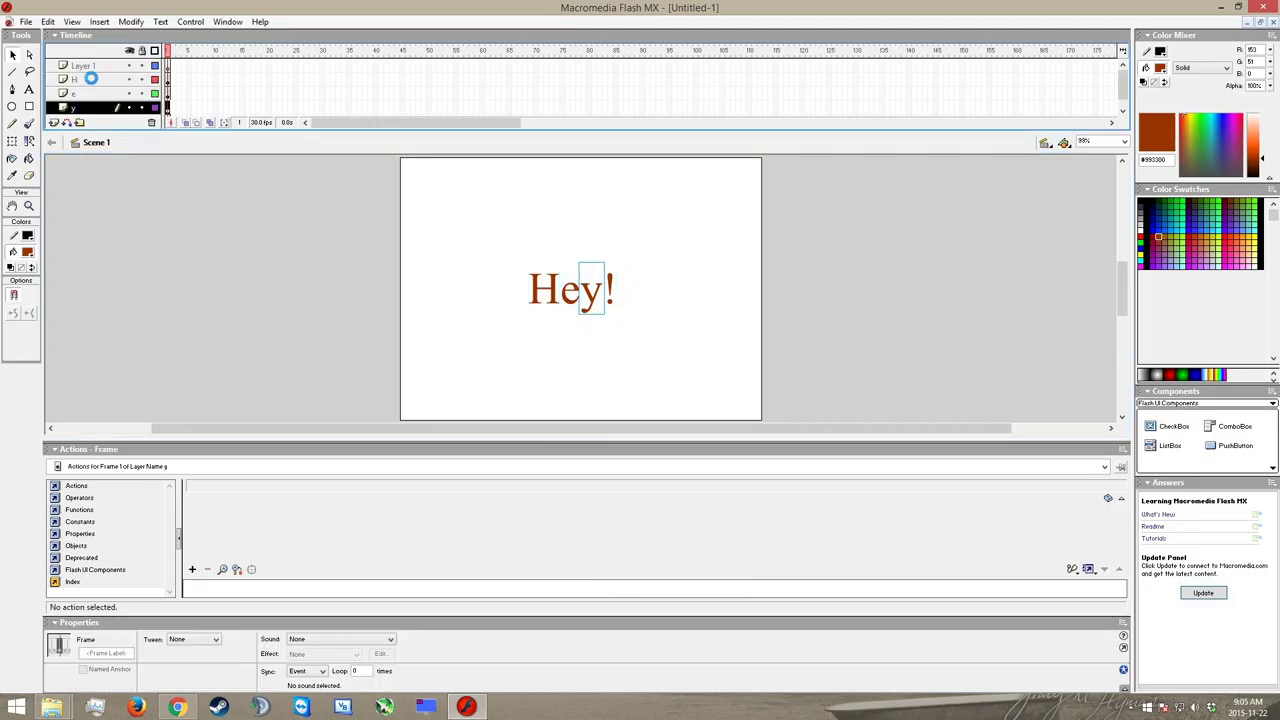
Select the H, e, y and ! layers in turn, ending on Layer 1.
{"action": "left_click", "coordinate": [90, 78]}
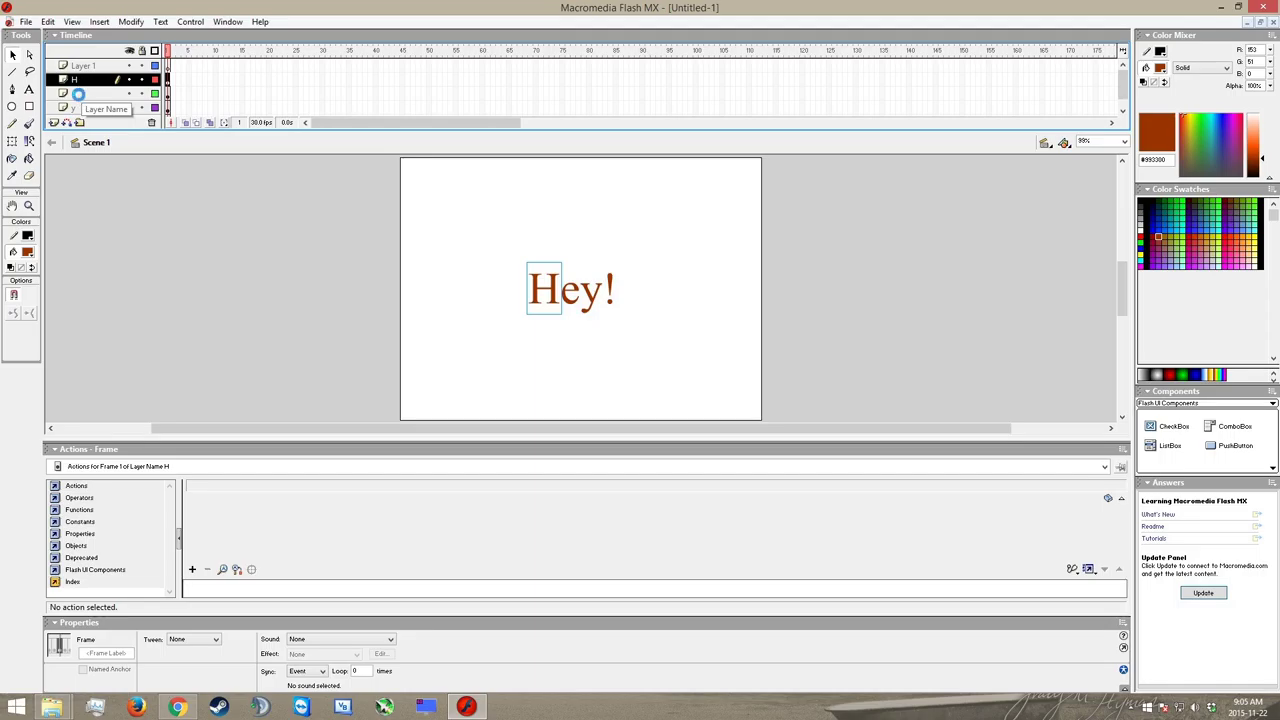
{"action": "left_click", "coordinate": [78, 93]}
{"action": "left_click", "coordinate": [84, 106]}
{"action": "left_click", "coordinate": [87, 112]}
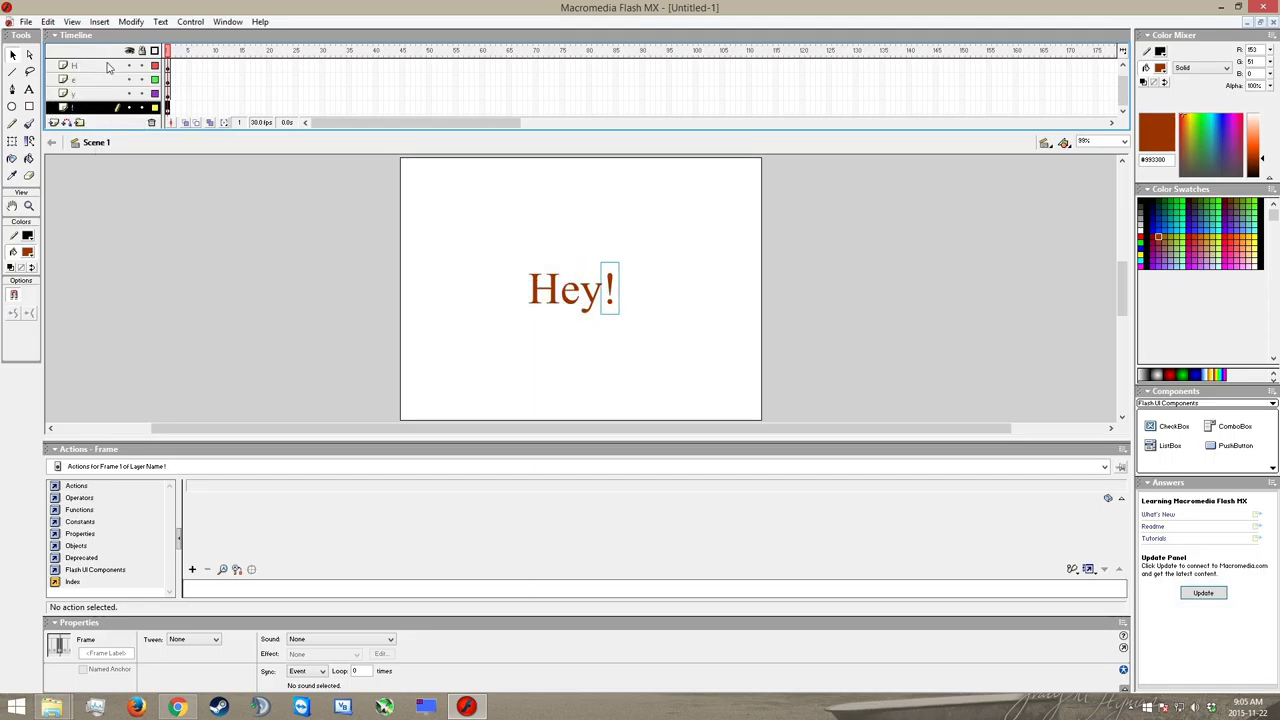
{"action": "scroll", "coordinate": [108, 67], "scroll_direction": "up", "scroll_amount": 1}
{"action": "left_click", "coordinate": [104, 68]}
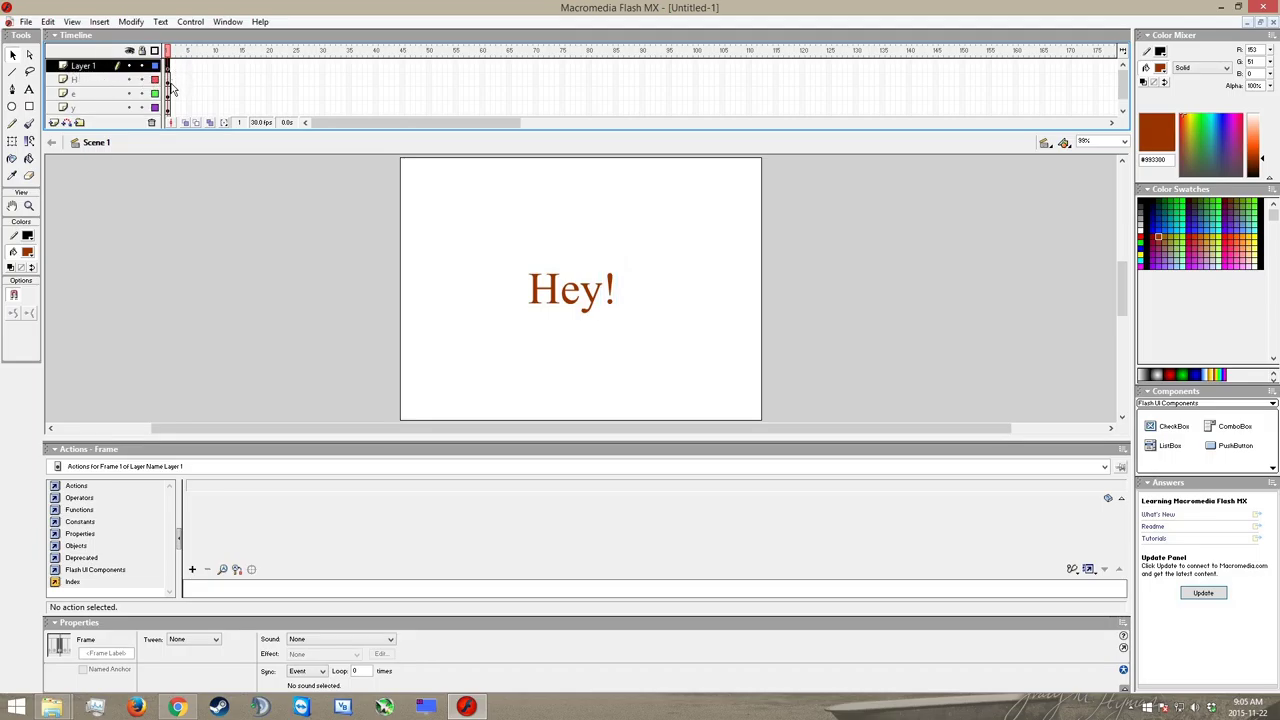
Select the H, e and Layer 1 layers and frame 1 of the H layer.
{"action": "left_click", "coordinate": [210, 79]}
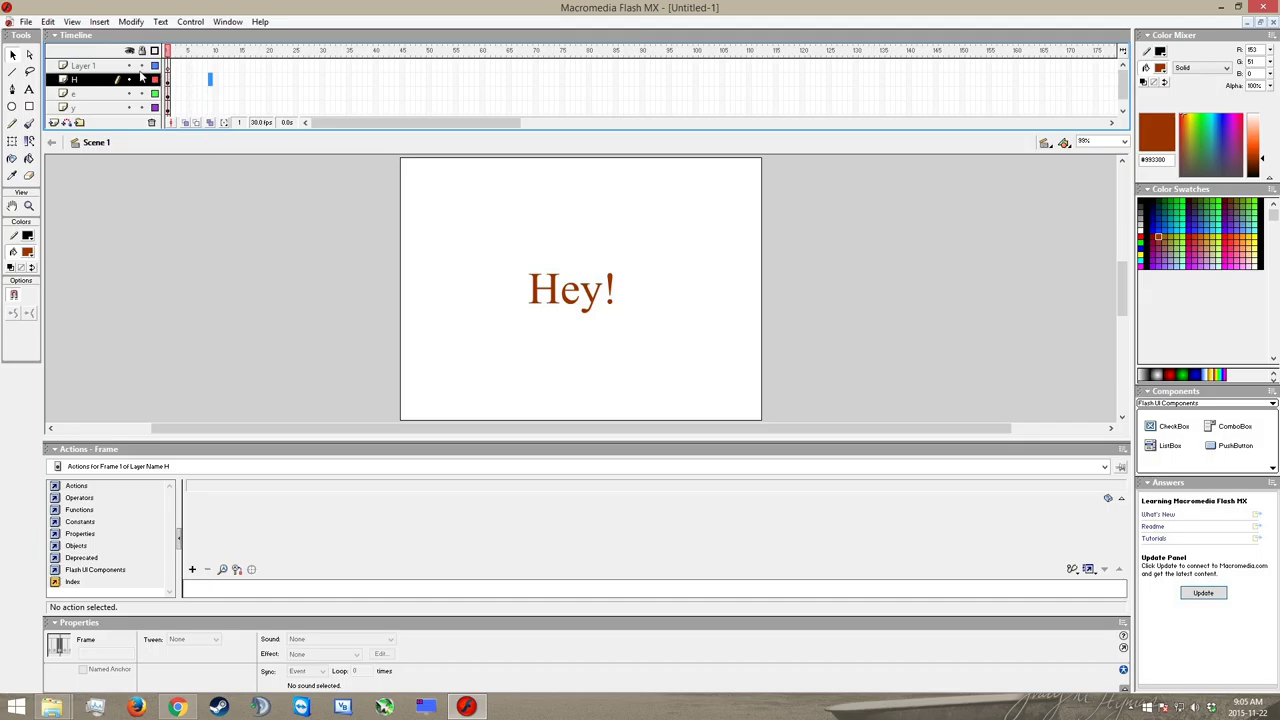
{"action": "left_click", "coordinate": [97, 66]}
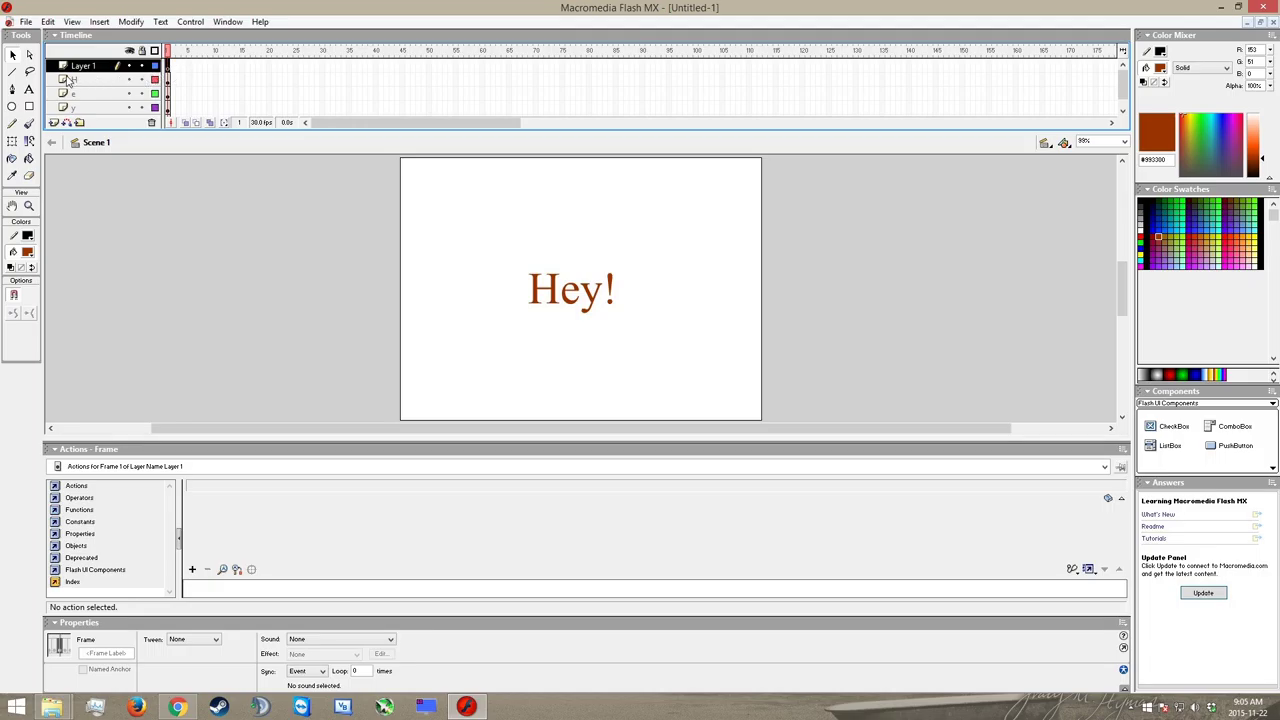
{"action": "left_click", "coordinate": [170, 79]}
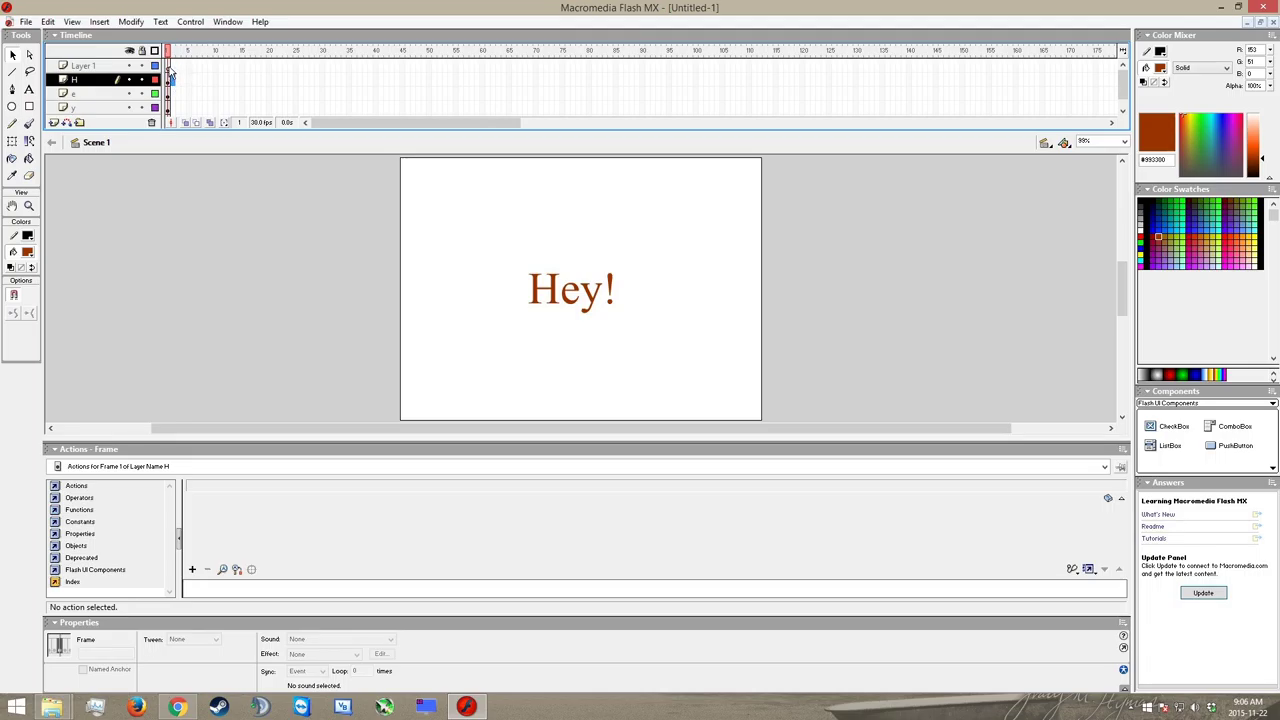
{"action": "left_click", "coordinate": [92, 93]}
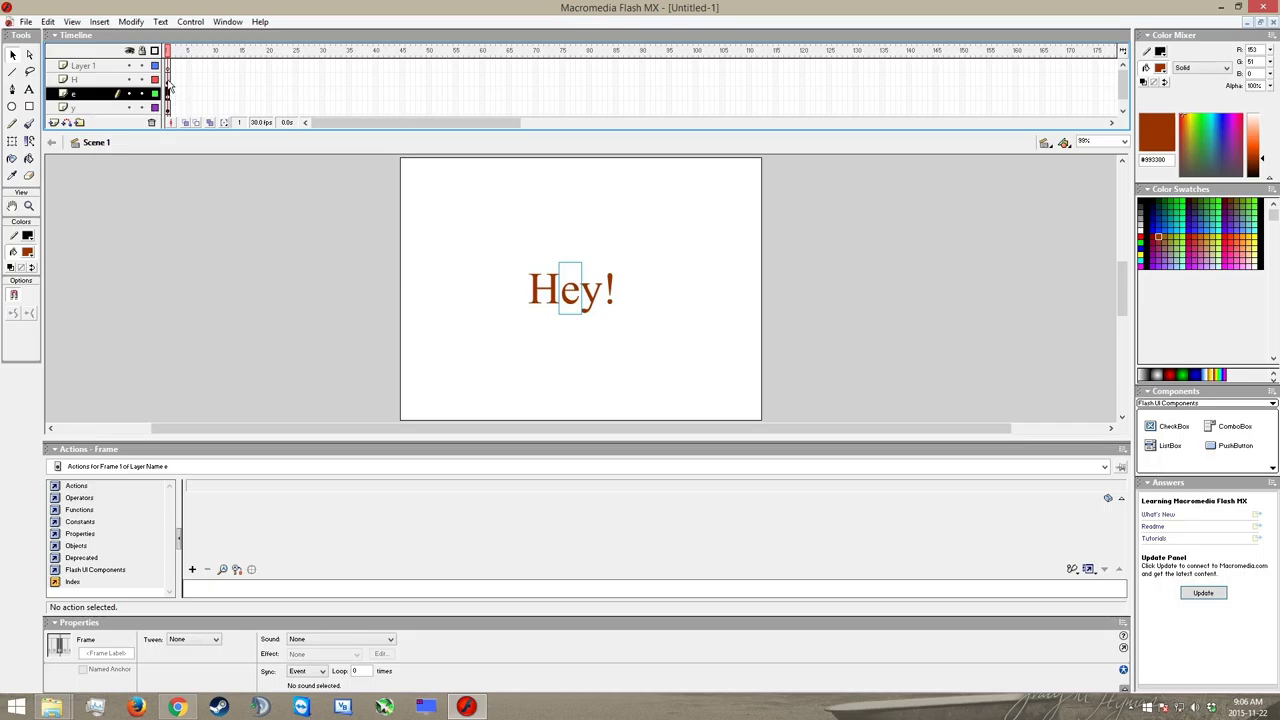
{"action": "left_click", "coordinate": [86, 65]}
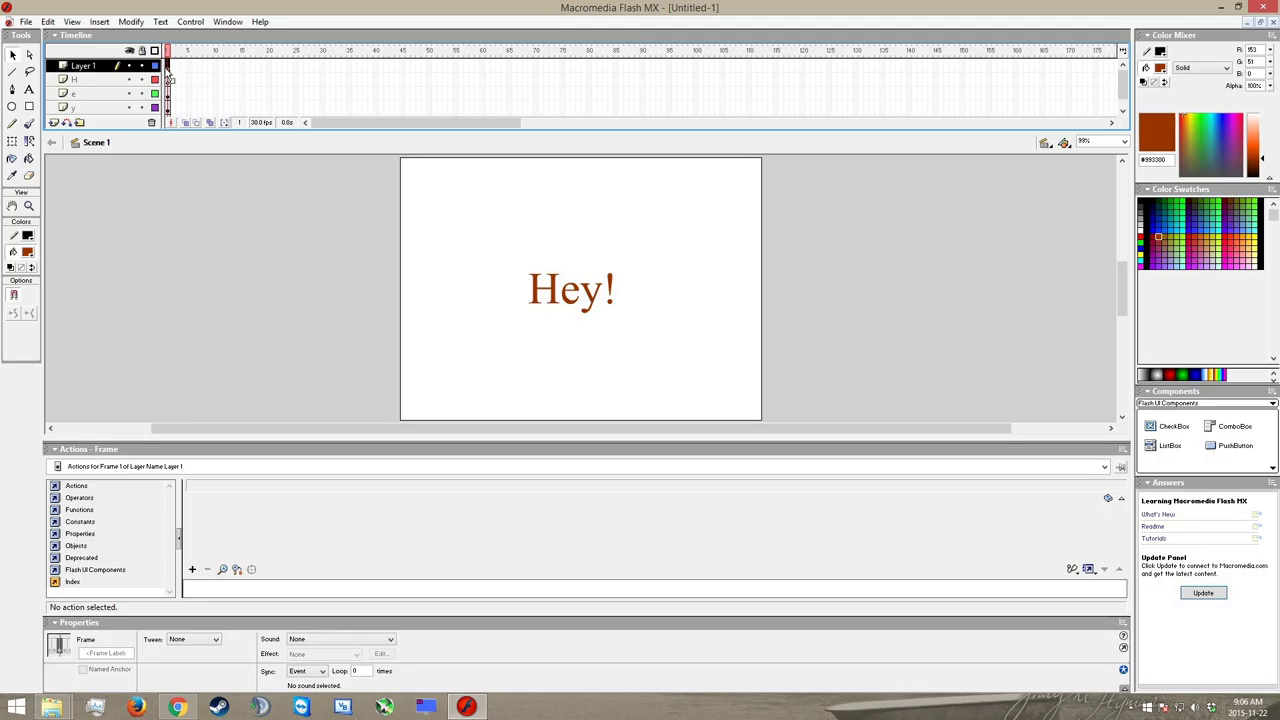
{"action": "left_click", "coordinate": [86, 80]}
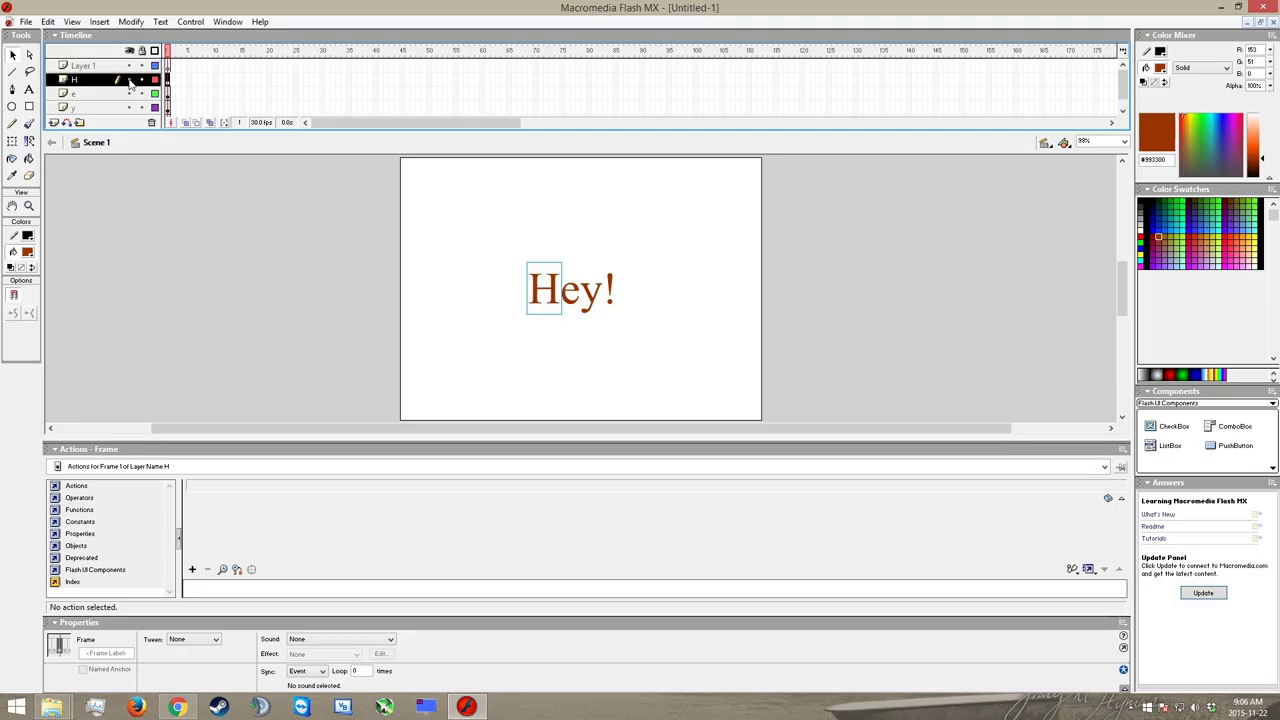
Hide the H, e, y and ! layers so the stage is empty, then select Layer 1.
{"action": "left_click", "coordinate": [129, 81]}
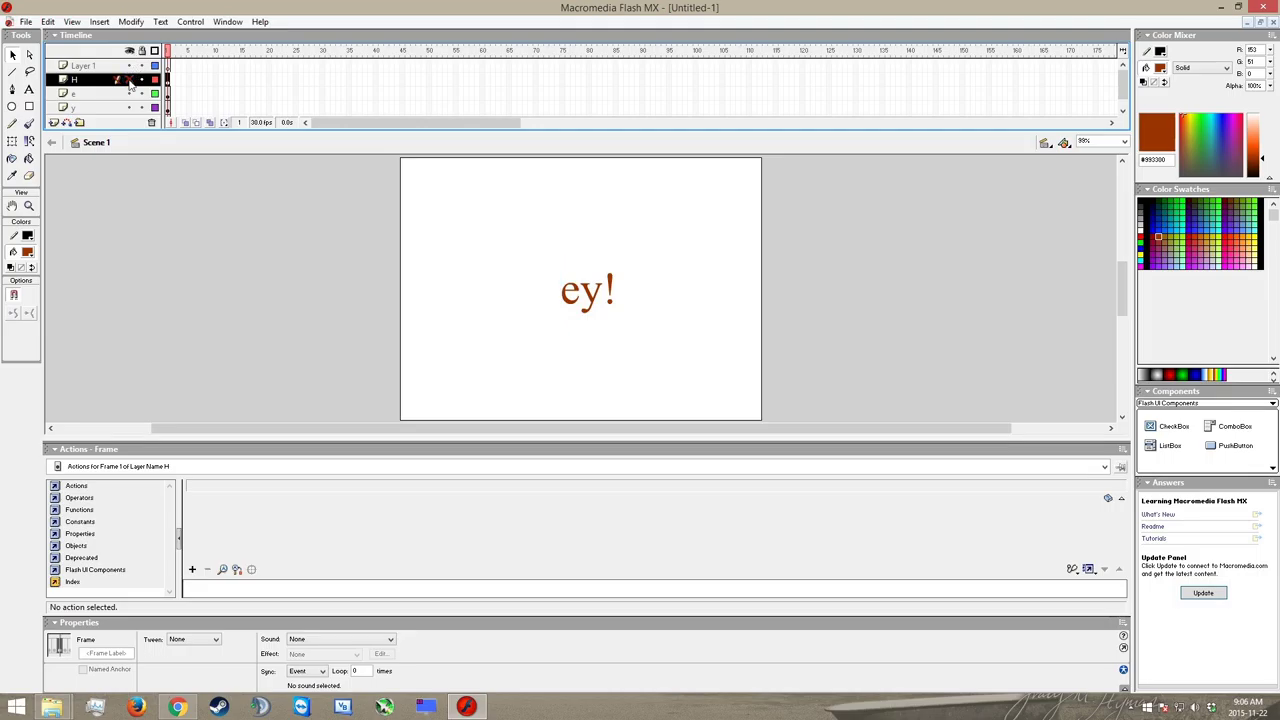
{"action": "left_click", "coordinate": [129, 82]}
{"action": "left_click", "coordinate": [129, 82]}
{"action": "left_click", "coordinate": [129, 93]}
{"action": "left_click", "coordinate": [129, 107]}
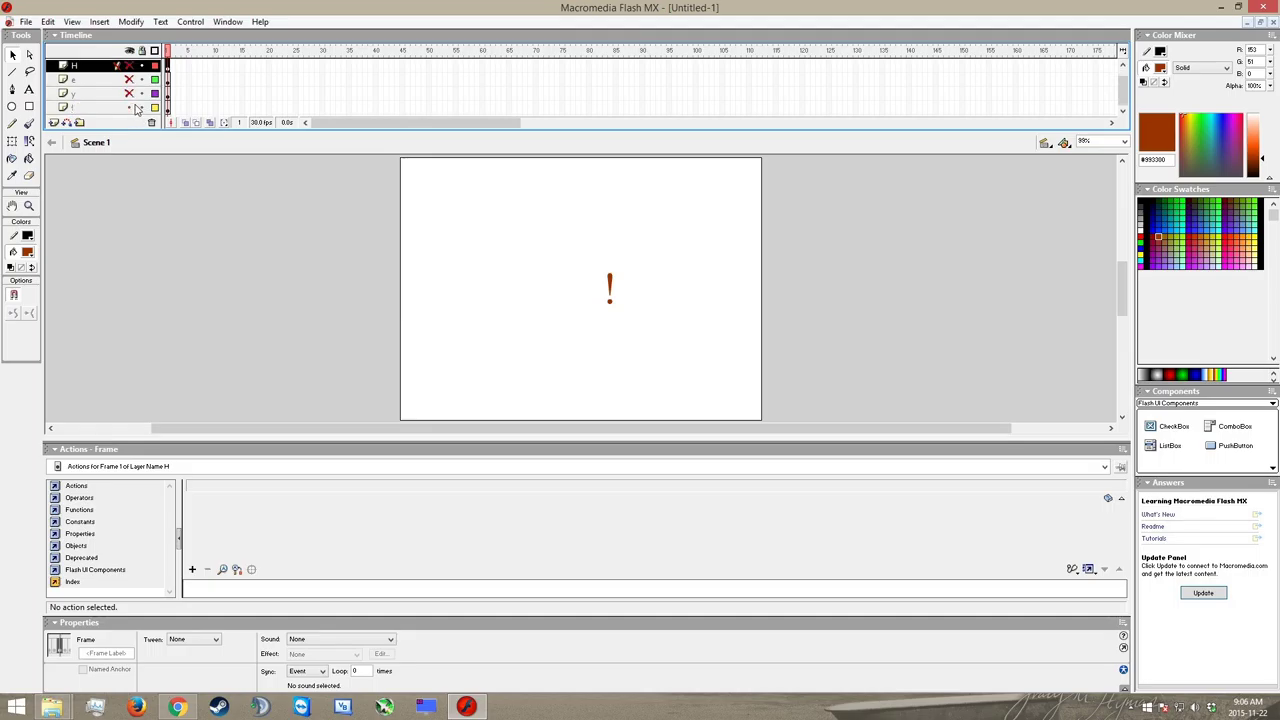
{"action": "left_click", "coordinate": [132, 110]}
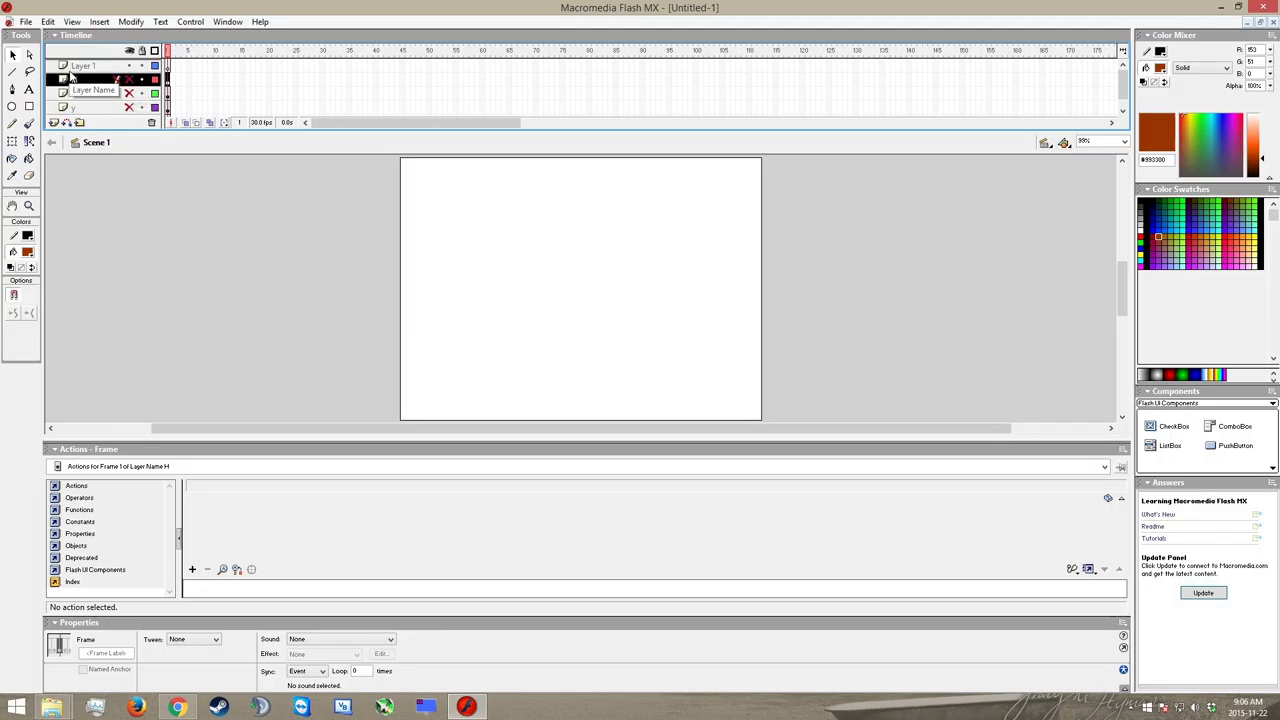
{"action": "left_click", "coordinate": [100, 66]}
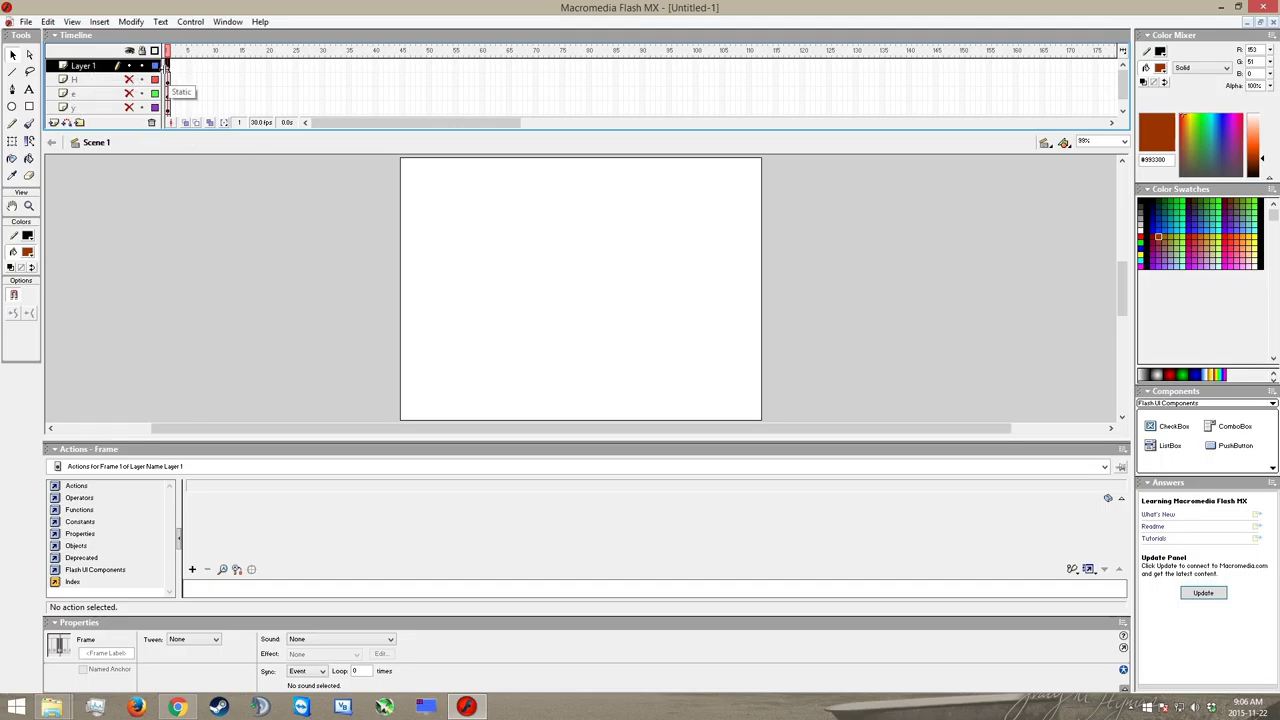
Delete the empty Layer 1, leaving the H, e, y and ! layers.
{"action": "right_click", "coordinate": [89, 67]}
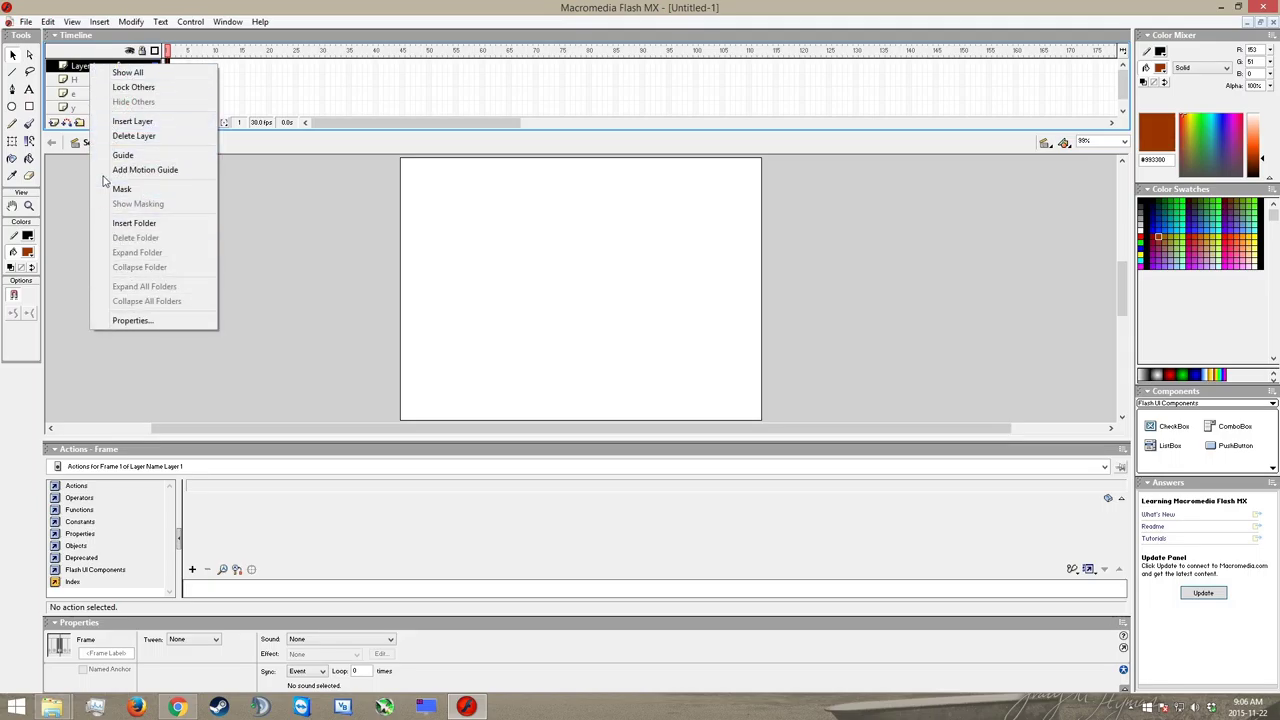
{"action": "left_click", "coordinate": [134, 137]}
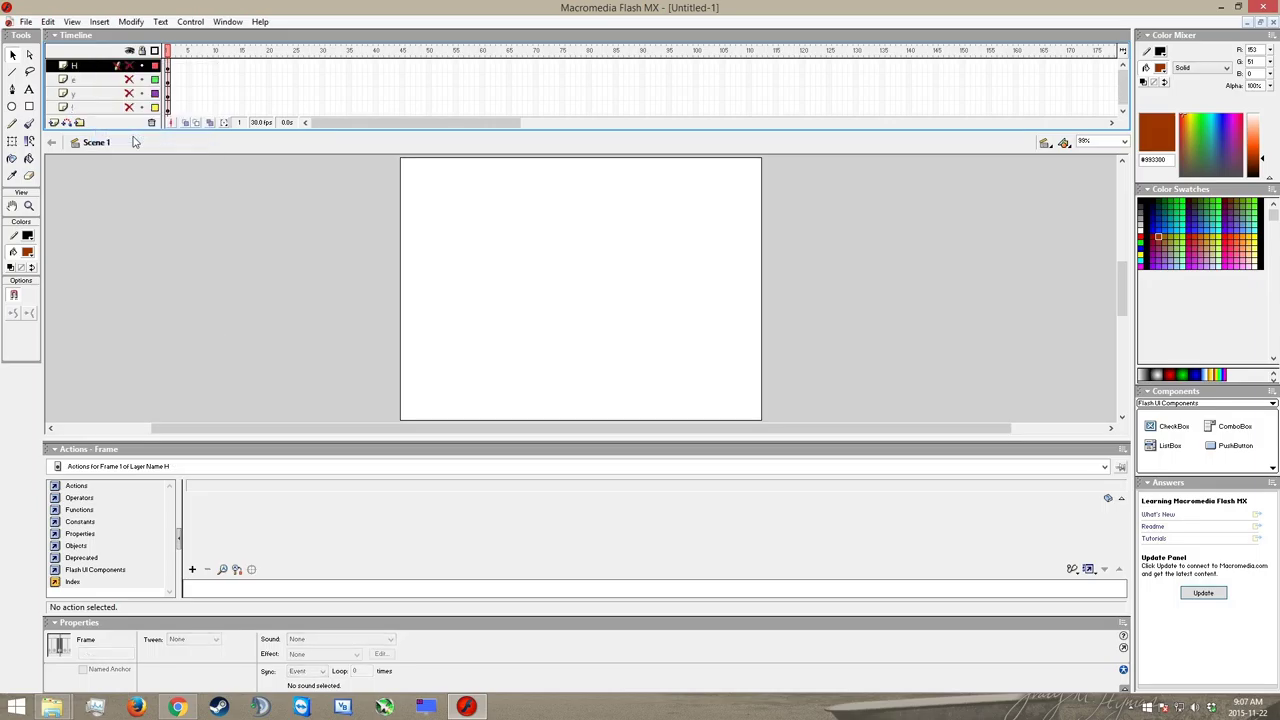
{"action": "left_click", "coordinate": [85, 92]}
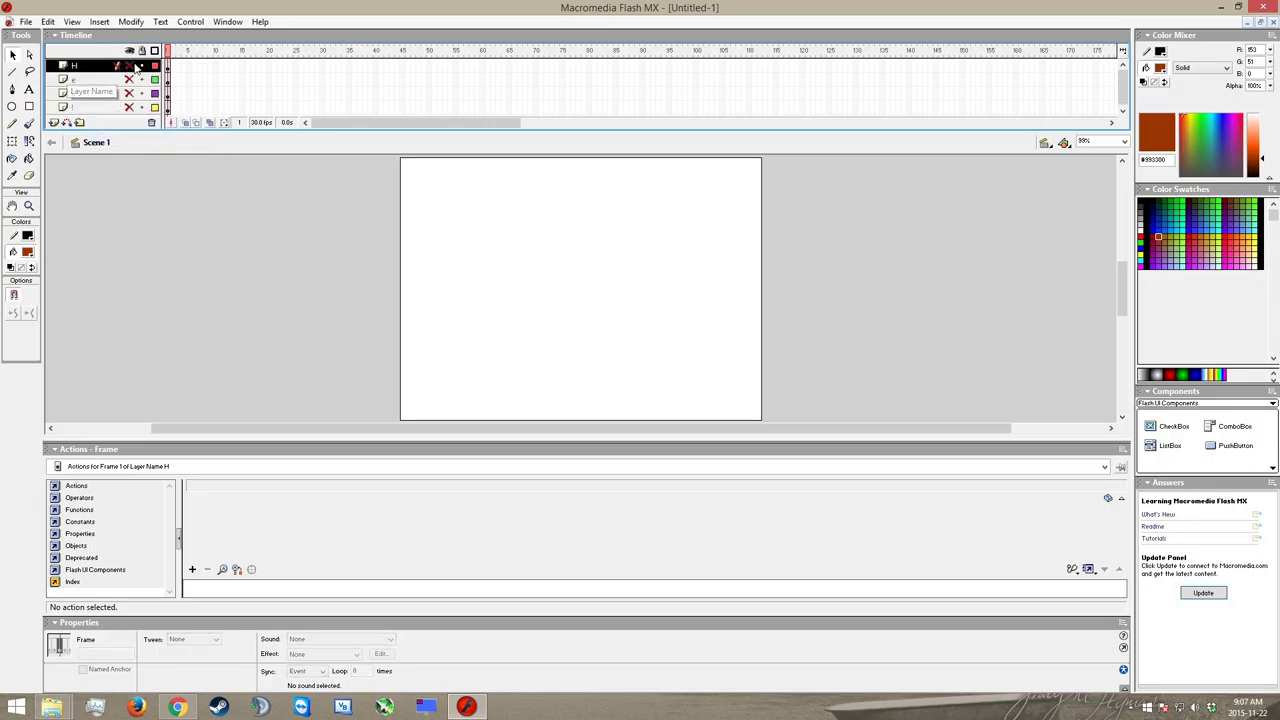
{"action": "left_click", "coordinate": [110, 67]}
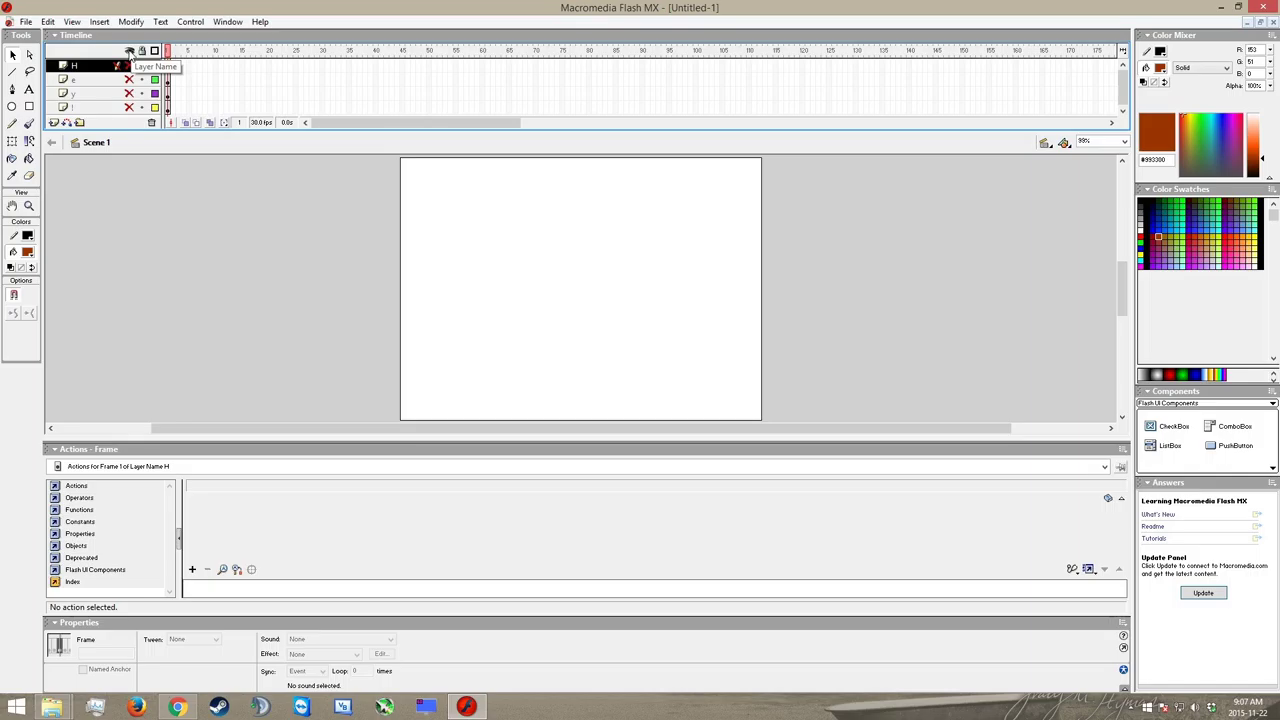
Toggle visibility for all layers until every letter of Hey! shows on the stage.
{"action": "left_click", "coordinate": [129, 51]}
{"action": "left_click", "coordinate": [129, 51]}
{"action": "left_click", "coordinate": [129, 51]}
{"action": "left_click", "coordinate": [129, 51]}
{"action": "left_click", "coordinate": [129, 51]}
{"action": "left_click", "coordinate": [129, 51]}
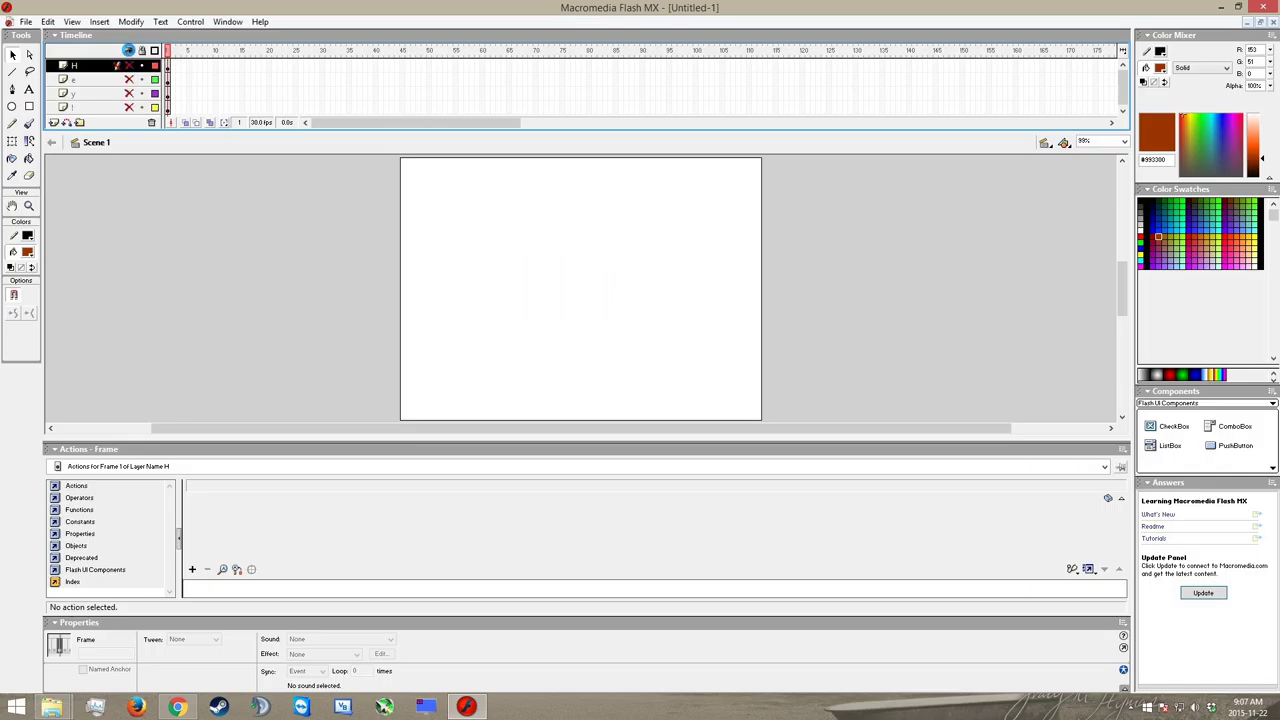
{"action": "left_click", "coordinate": [129, 51]}
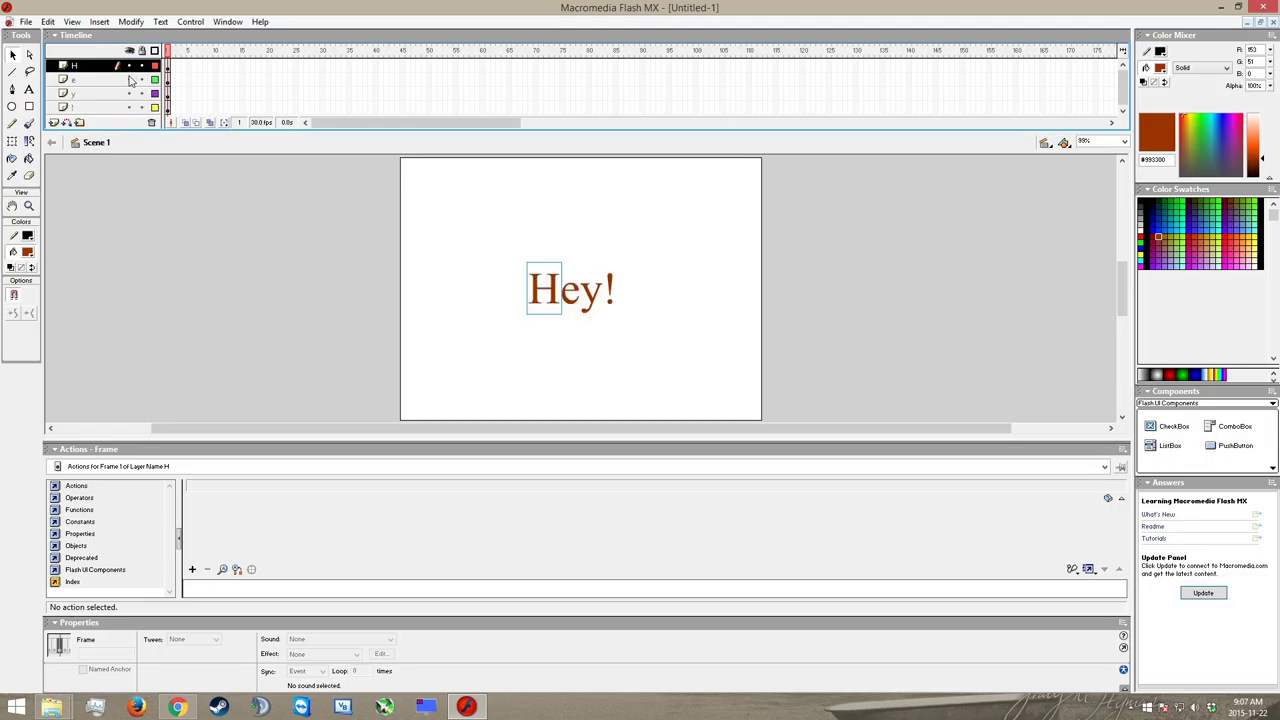
Toggle the e layer's visibility off and on, then reselect the H and e layers.
{"action": "left_click", "coordinate": [131, 80]}
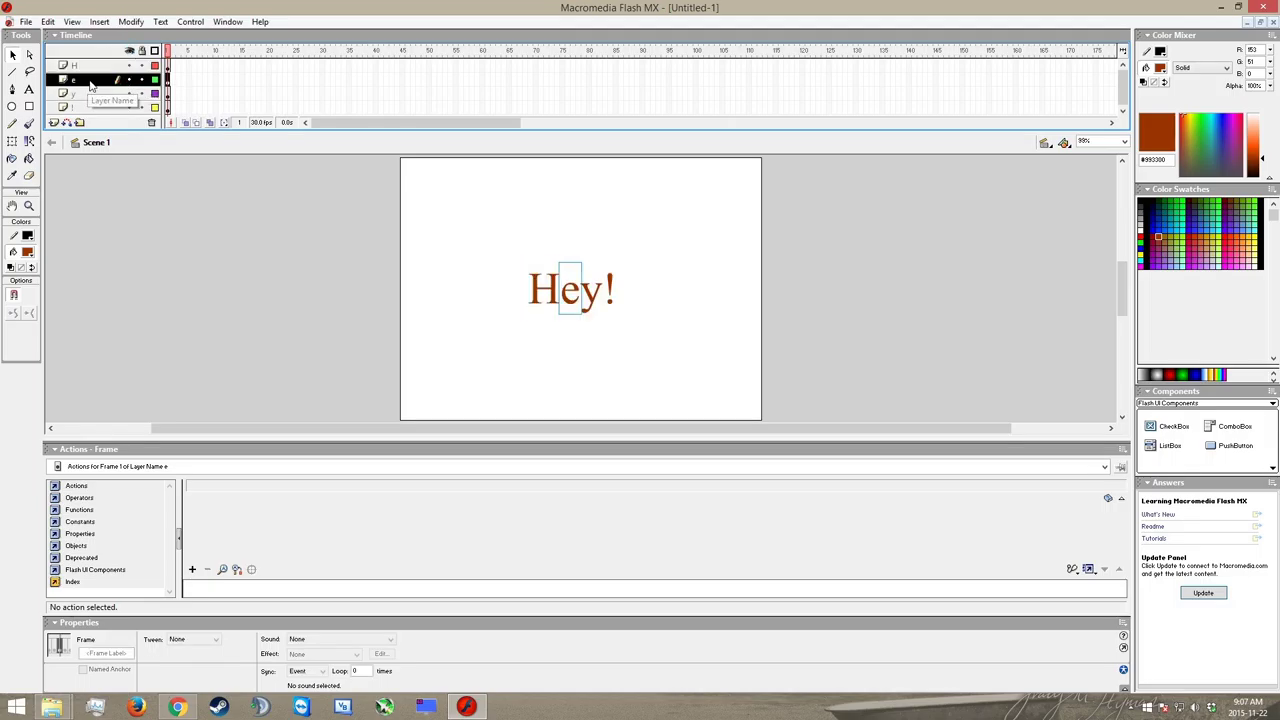
{"action": "left_click", "coordinate": [130, 82]}
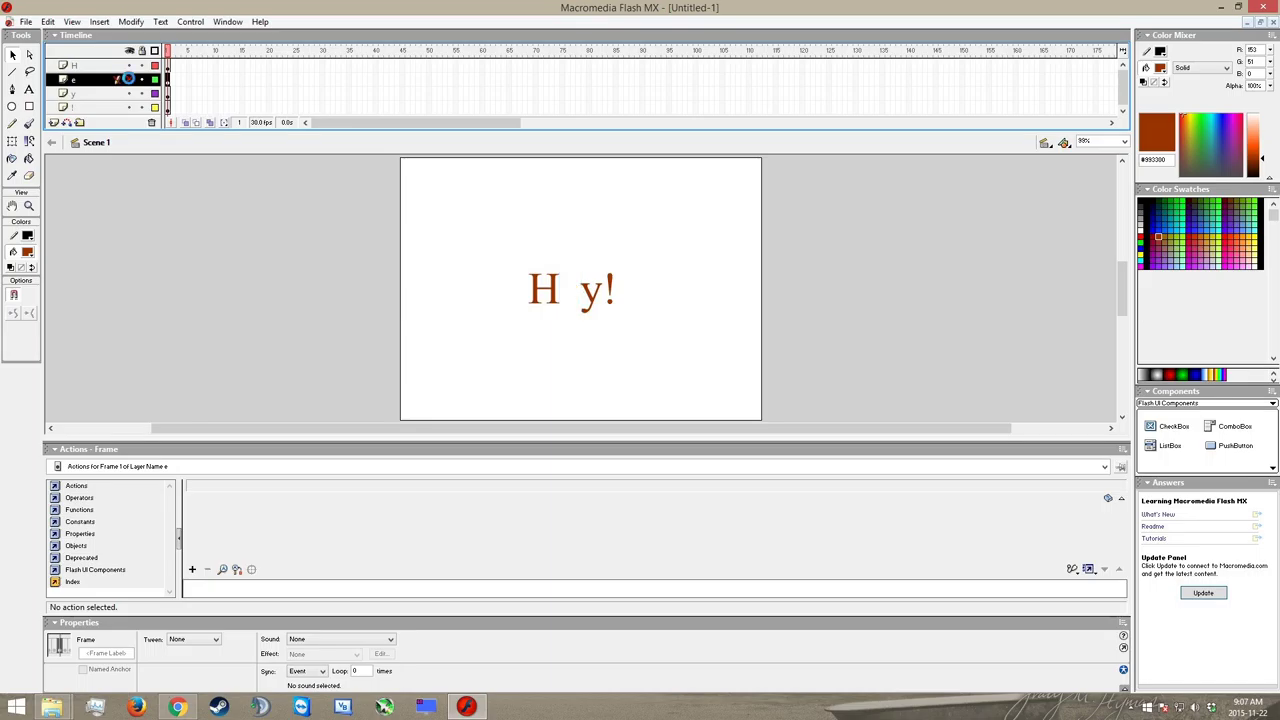
{"action": "left_click", "coordinate": [130, 82]}
{"action": "left_click", "coordinate": [129, 80]}
{"action": "left_click", "coordinate": [129, 80]}
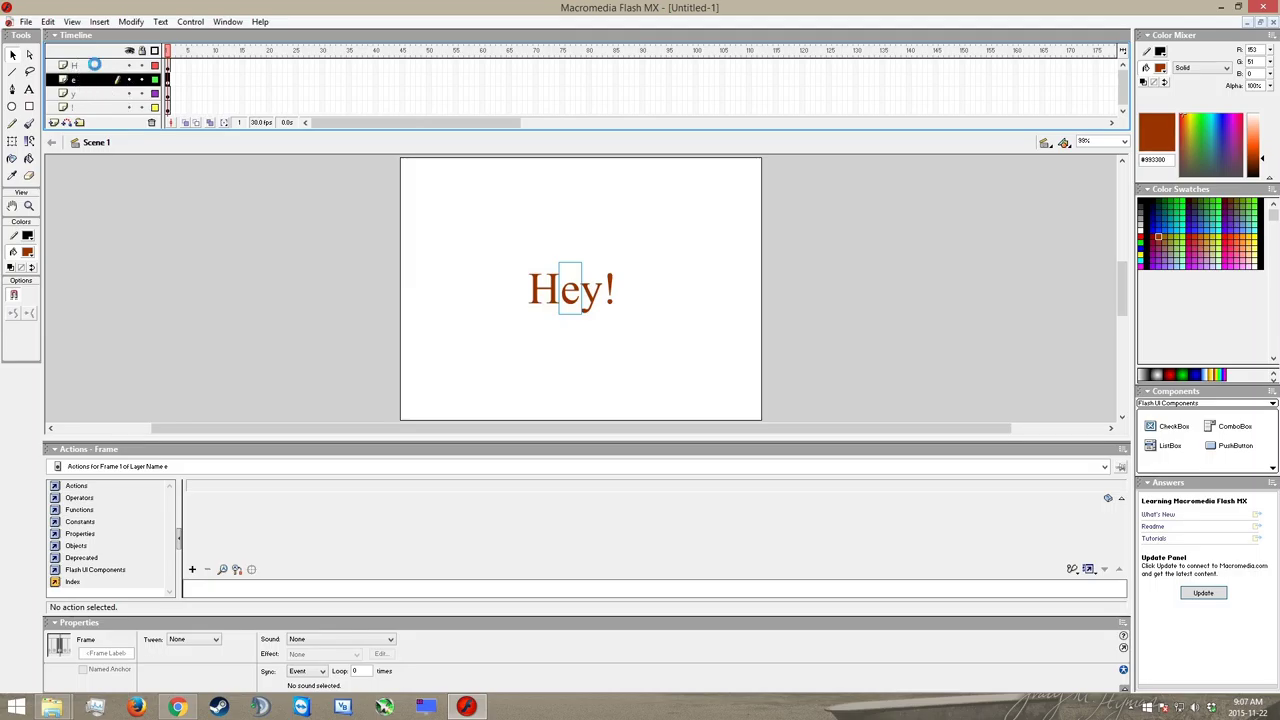
{"action": "left_click", "coordinate": [86, 66]}
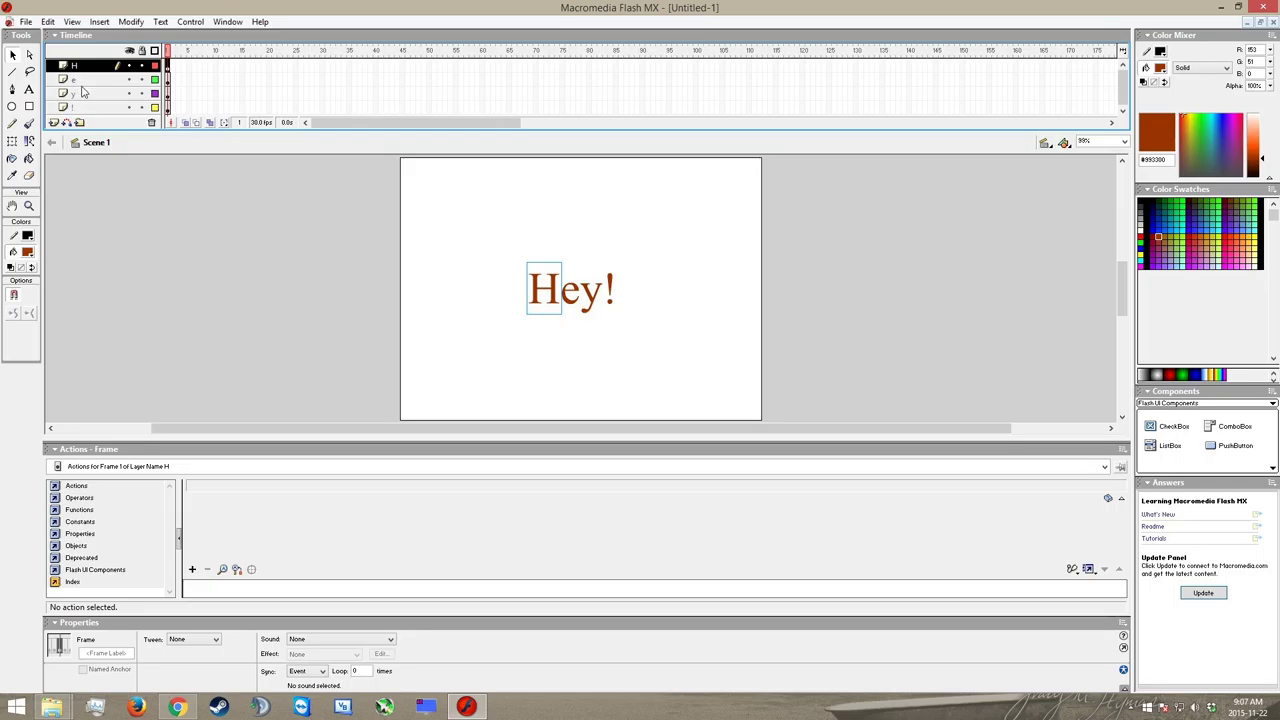
{"action": "left_click", "coordinate": [88, 79]}
Select the H layer and its H text block on the stage.
{"action": "left_click", "coordinate": [92, 66]}
{"action": "left_click", "coordinate": [531, 288]}
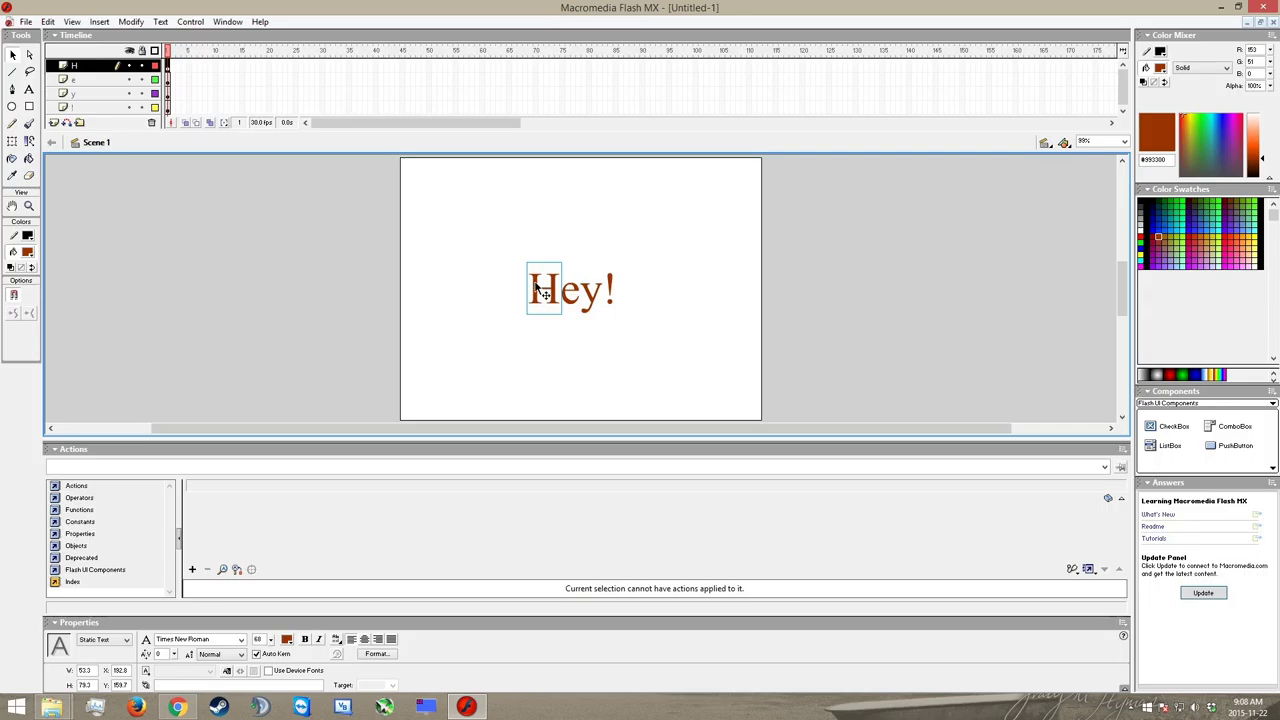
Convert the H letter into a Graphic symbol named 'H' with Convert to Symbol.
{"action": "right_click", "coordinate": [537, 288]}
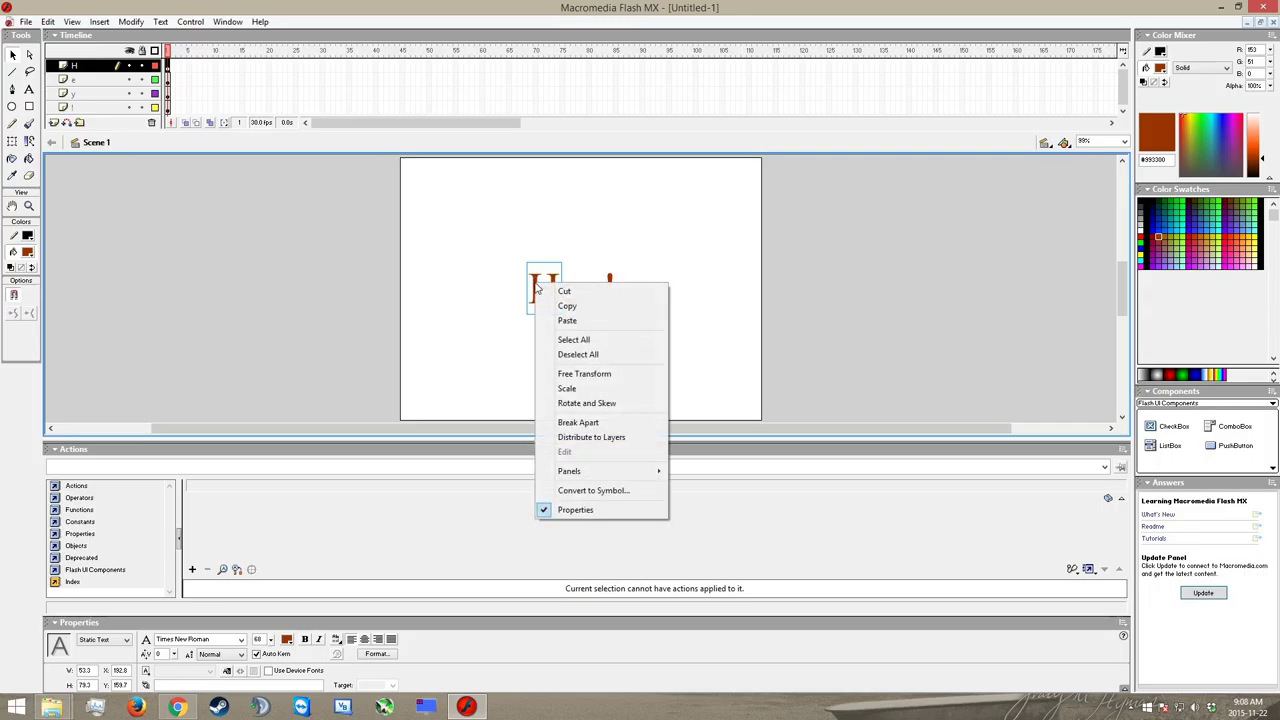
{"action": "left_click", "coordinate": [588, 491]}
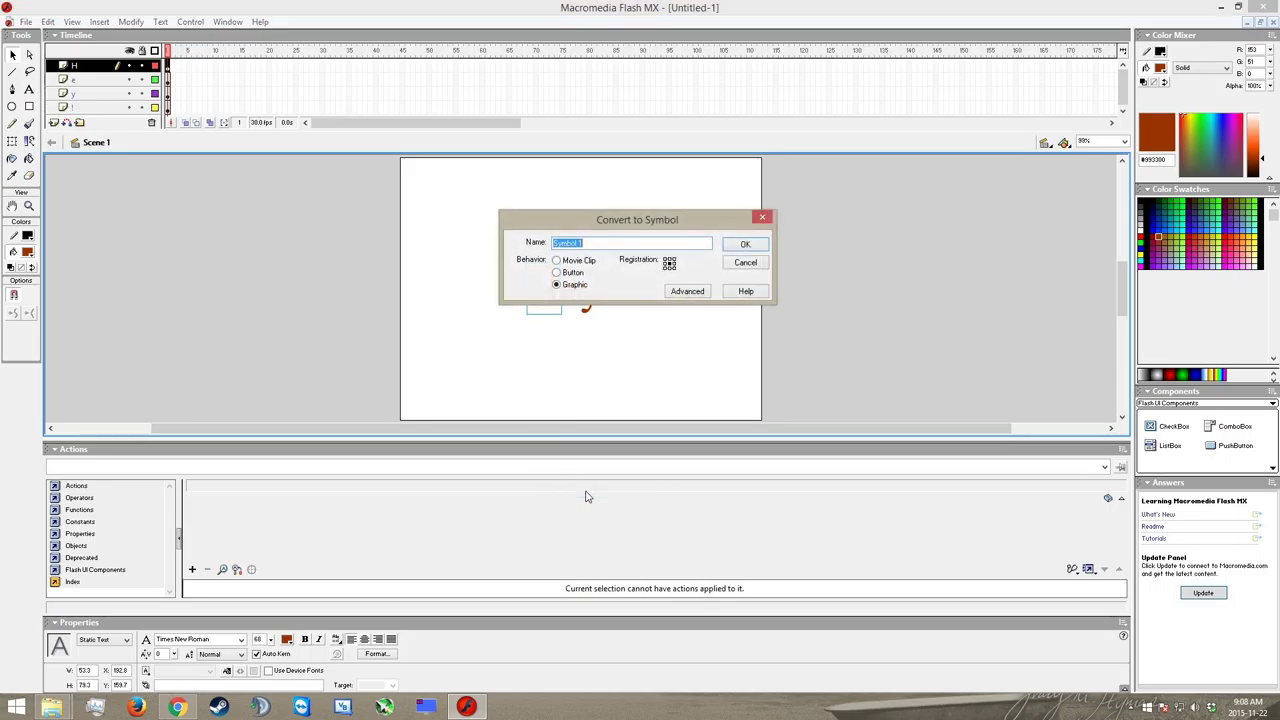
{"action": "left_click_drag", "start_coordinate": [642, 224], "coordinate": [803, 212]}
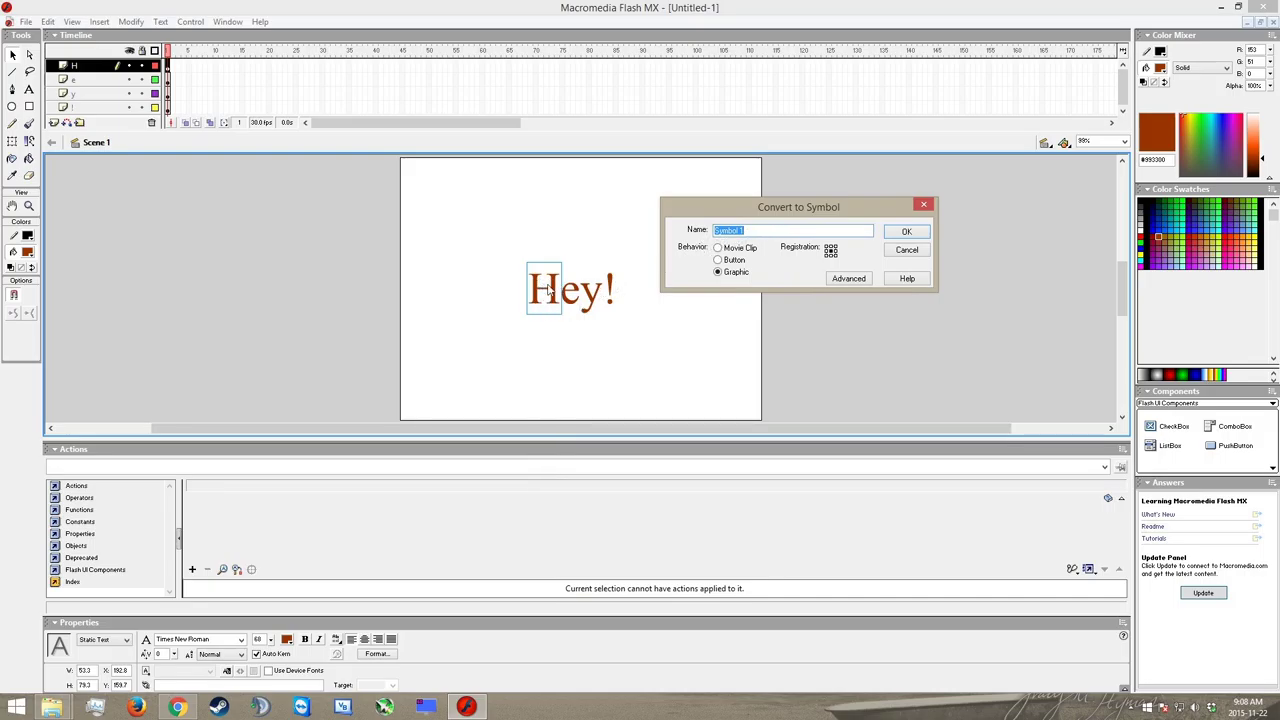
{"action": "type", "text": "H"}
{"action": "left_click", "coordinate": [907, 234]}
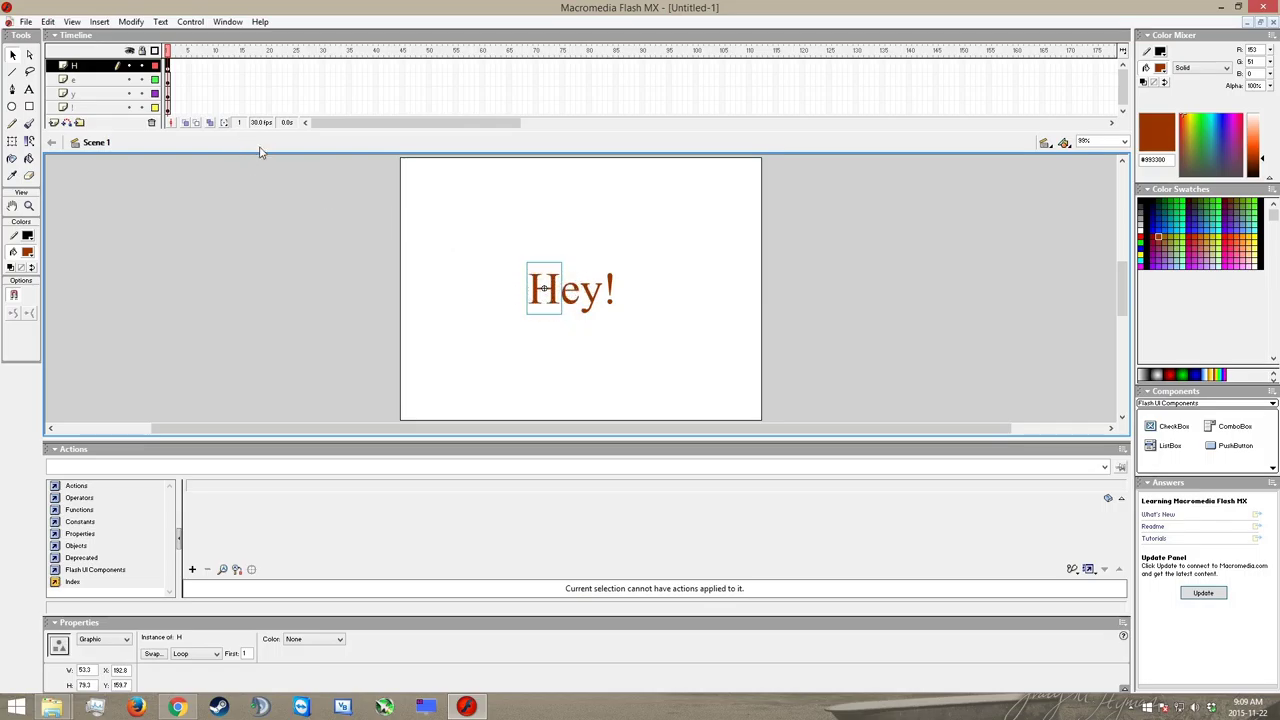
Open the Library panel right of the stage and select the H symbol to preview it.
{"action": "left_click", "coordinate": [229, 22]}
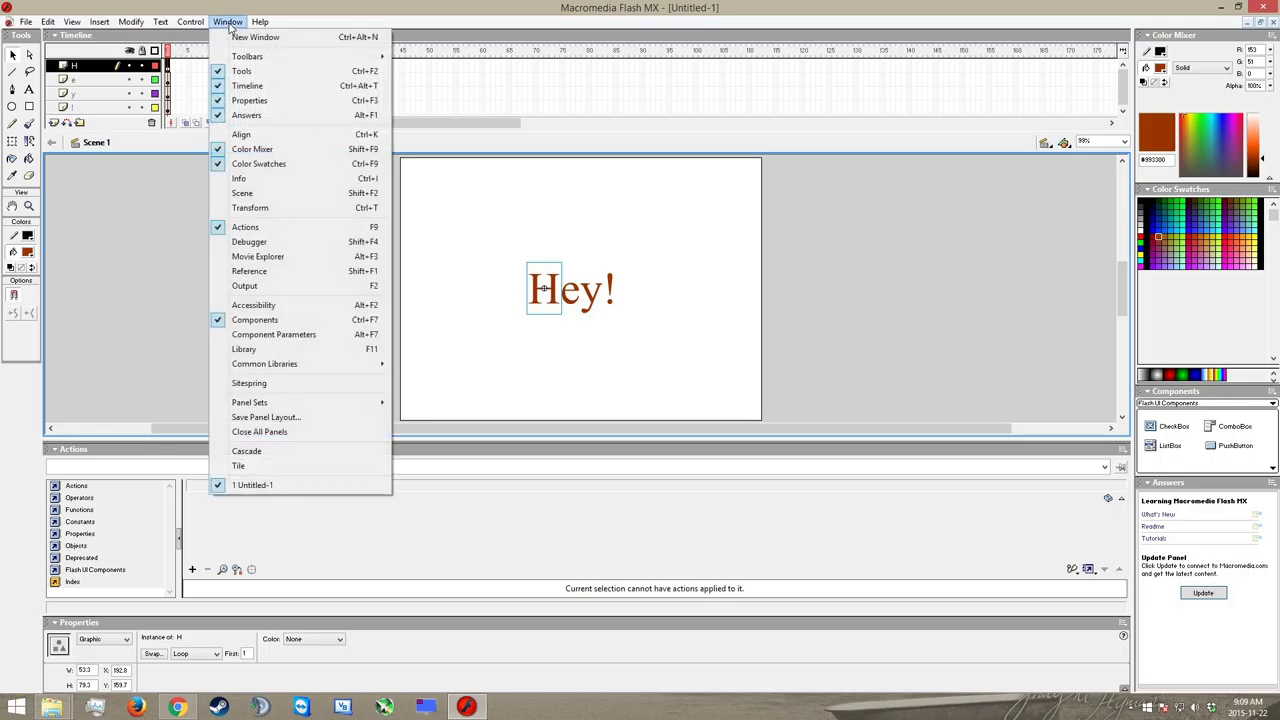
{"action": "left_click", "coordinate": [293, 350]}
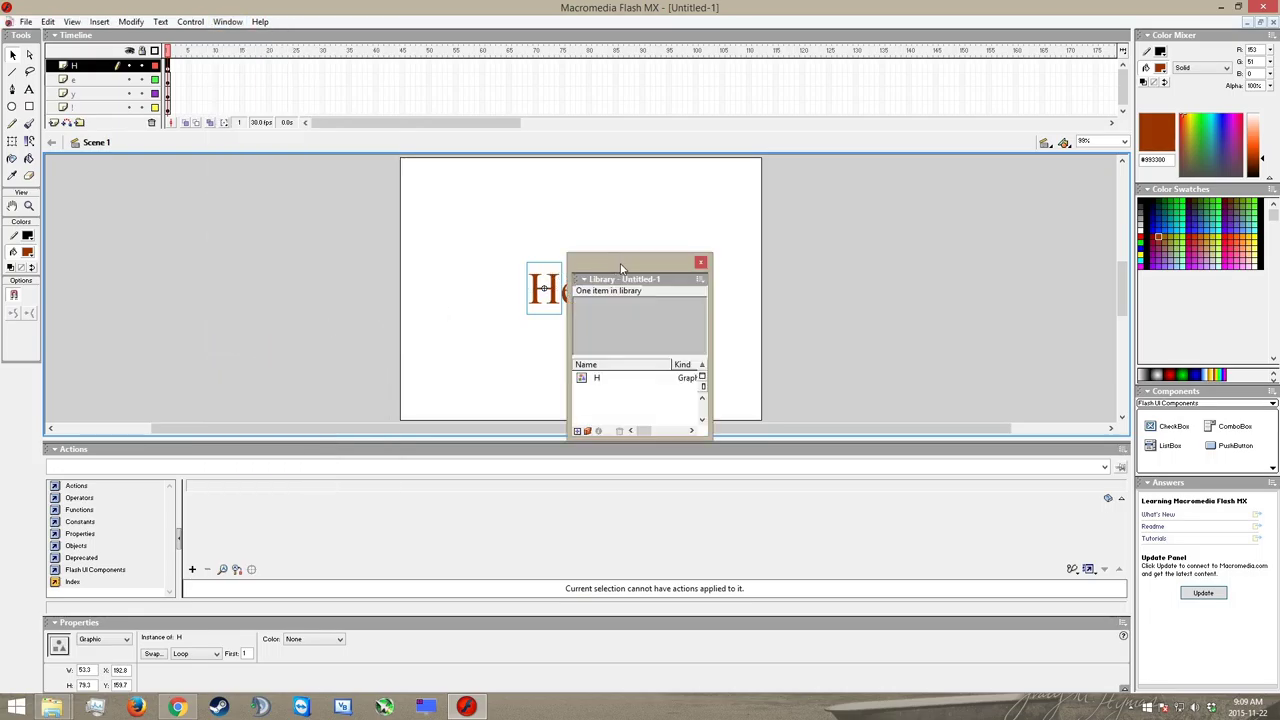
{"action": "left_click_drag", "start_coordinate": [621, 268], "coordinate": [939, 214]}
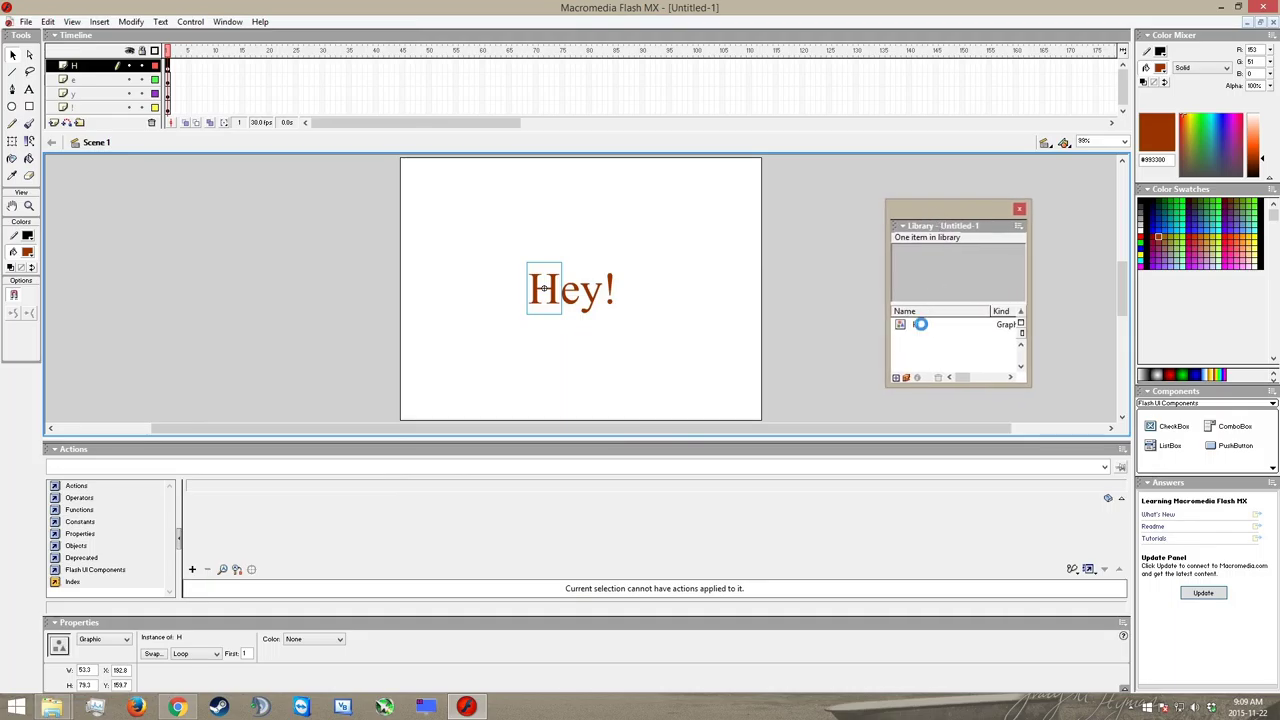
{"action": "left_click", "coordinate": [915, 326]}
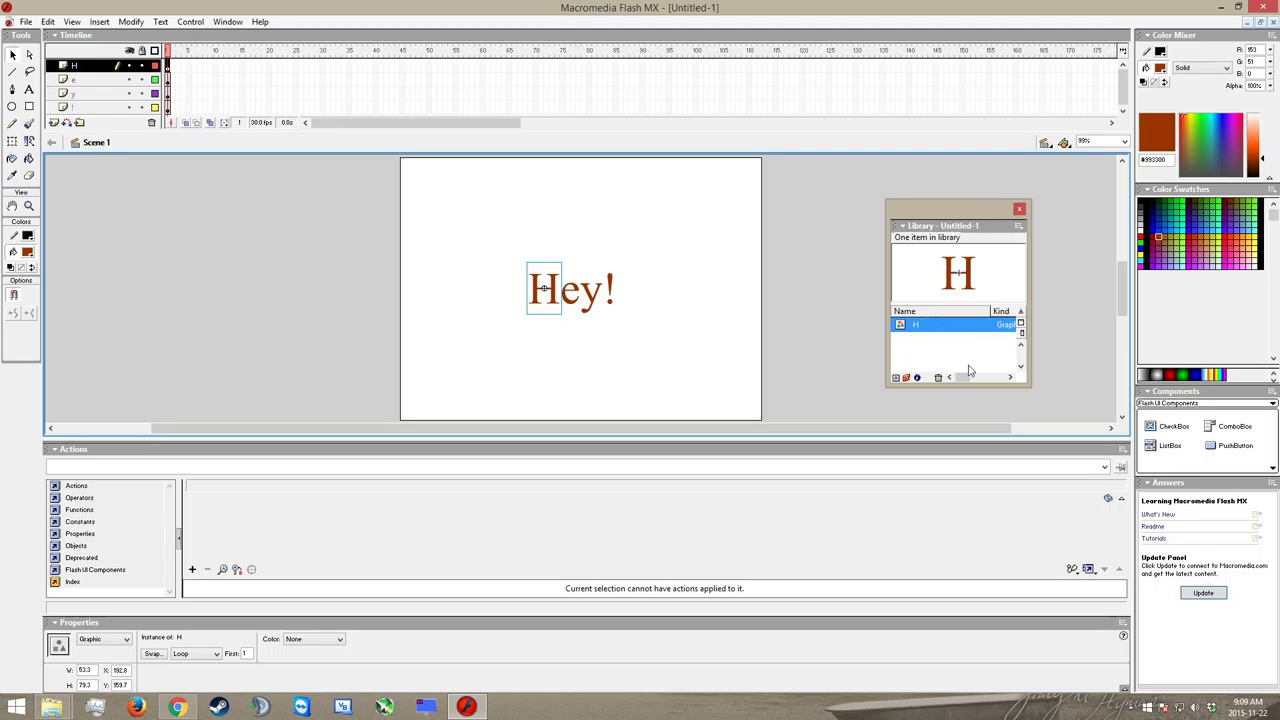
Convert the e and y letters into Graphic symbols named 'e' and 'y'.
{"action": "left_click", "coordinate": [572, 303]}
{"action": "right_click", "coordinate": [570, 301]}
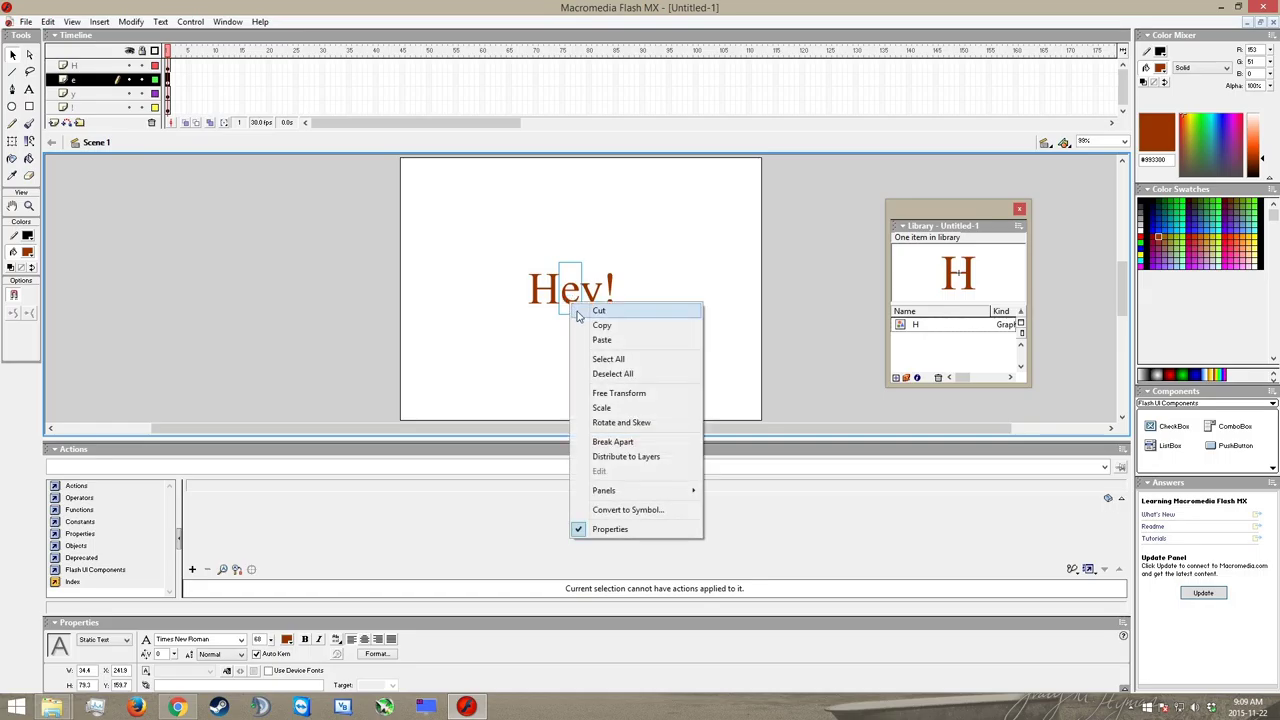
{"action": "left_click", "coordinate": [630, 509]}
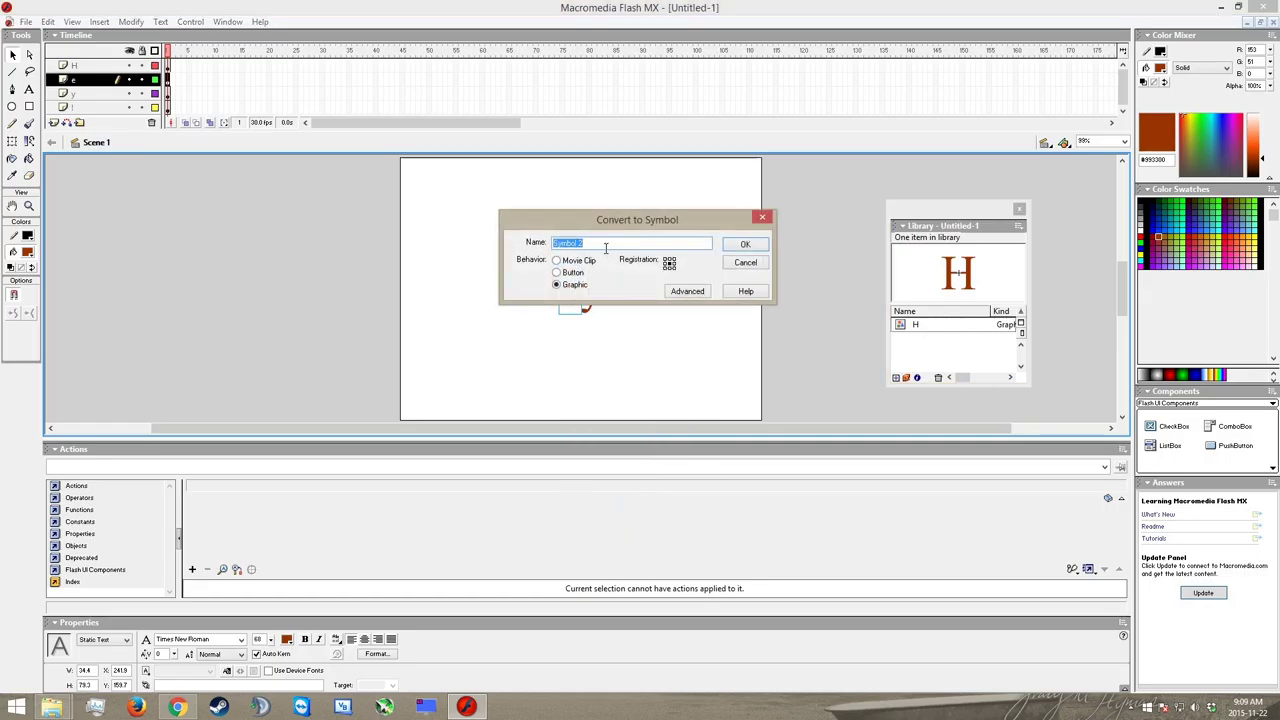
{"action": "type", "text": "e"}
{"action": "left_click", "coordinate": [744, 250]}
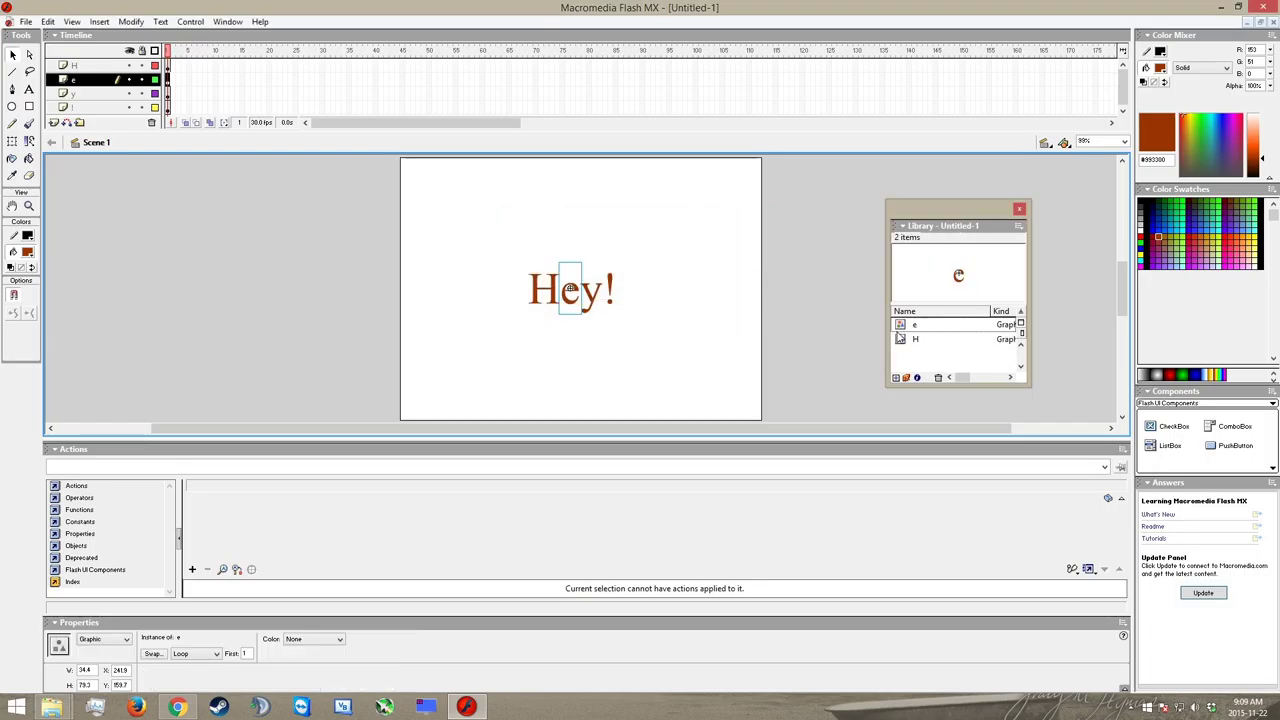
{"action": "left_click", "coordinate": [591, 292]}
{"action": "right_click", "coordinate": [592, 294]}
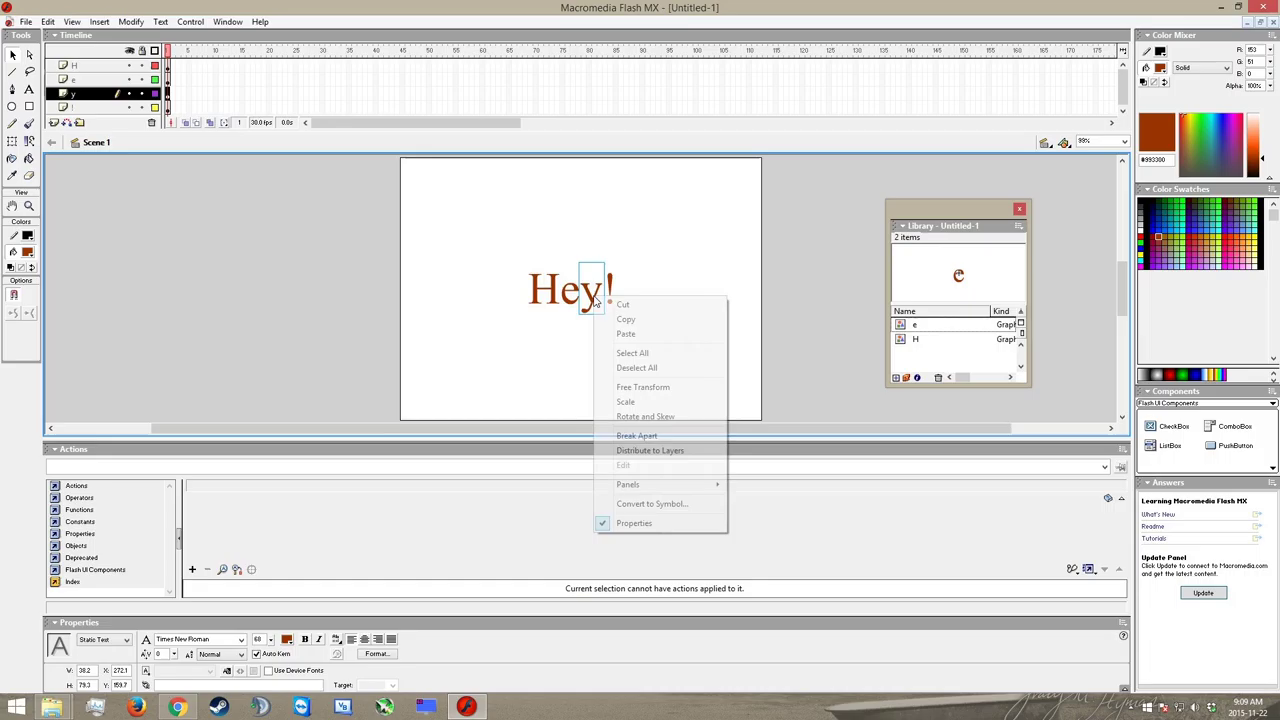
{"action": "left_click", "coordinate": [645, 503]}
{"action": "type", "text": "y"}
{"action": "left_click", "coordinate": [752, 247]}
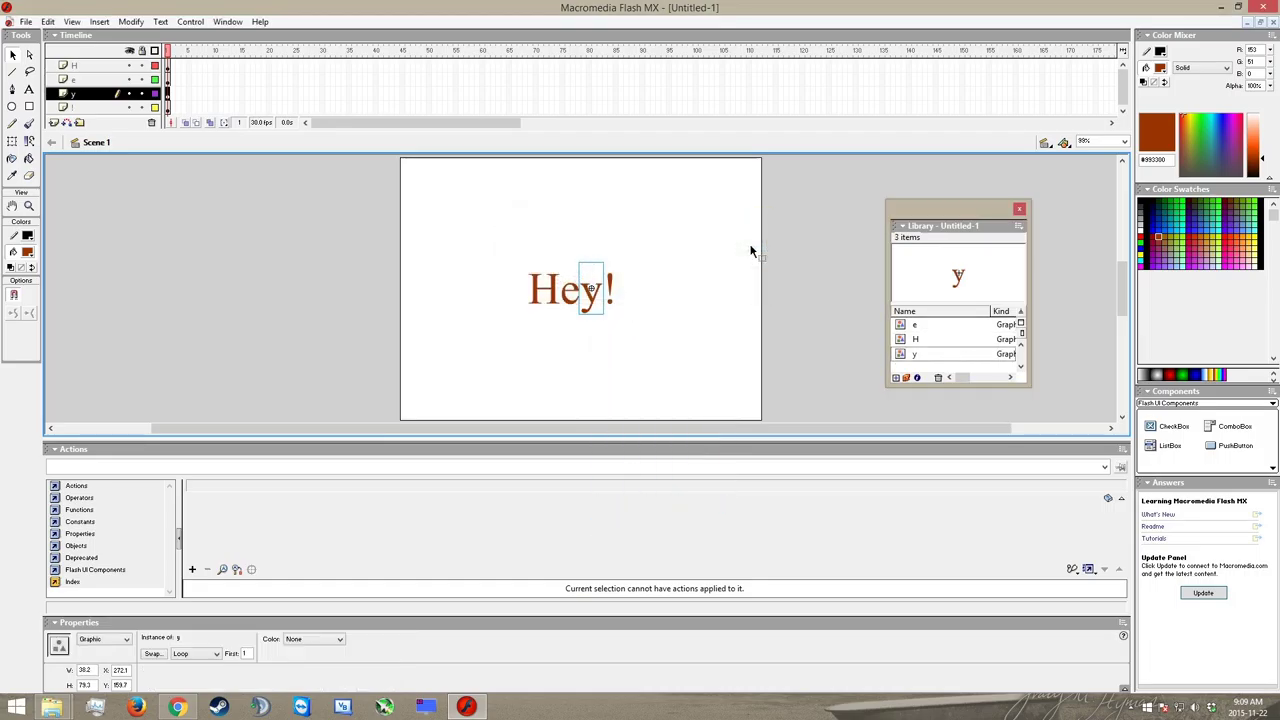
Convert the exclamation mark into a Graphic symbol named '!', then deselect it.
{"action": "left_click", "coordinate": [610, 288]}
{"action": "right_click", "coordinate": [612, 288]}
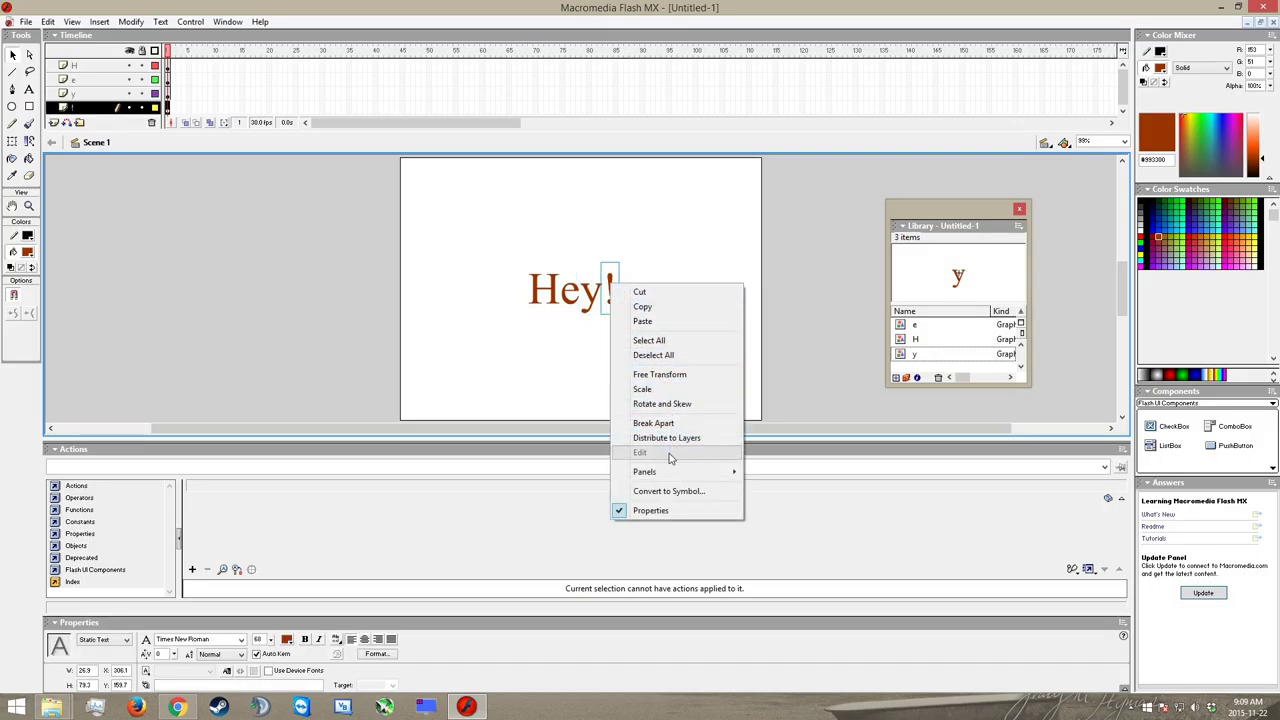
{"action": "left_click", "coordinate": [669, 491]}
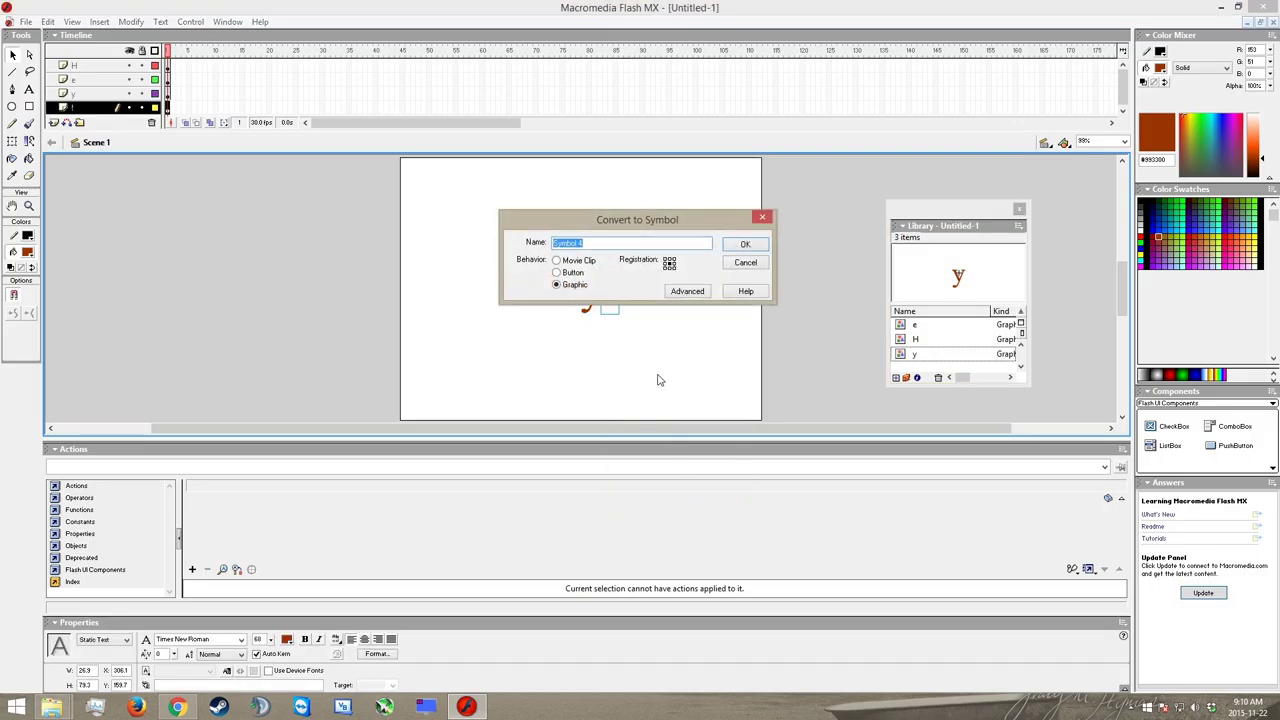
{"action": "type", "text": "!"}
{"action": "left_click", "coordinate": [745, 246]}
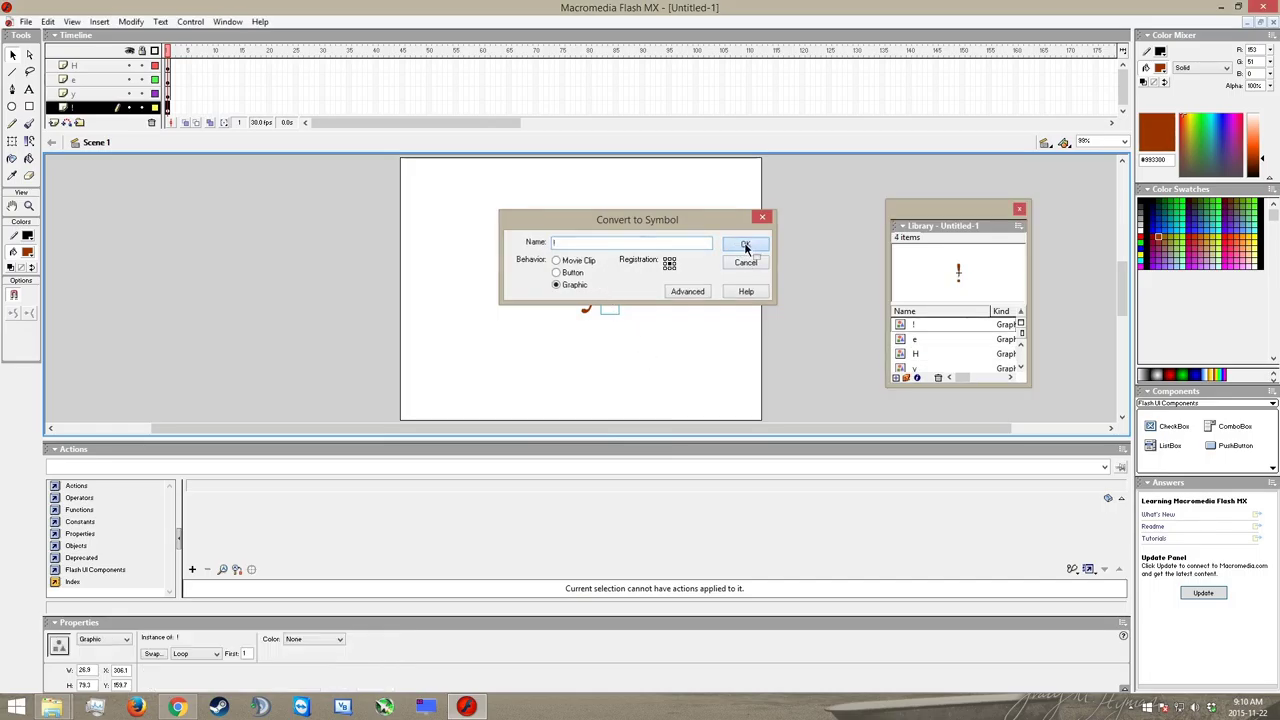
{"action": "left_click", "coordinate": [657, 318]}
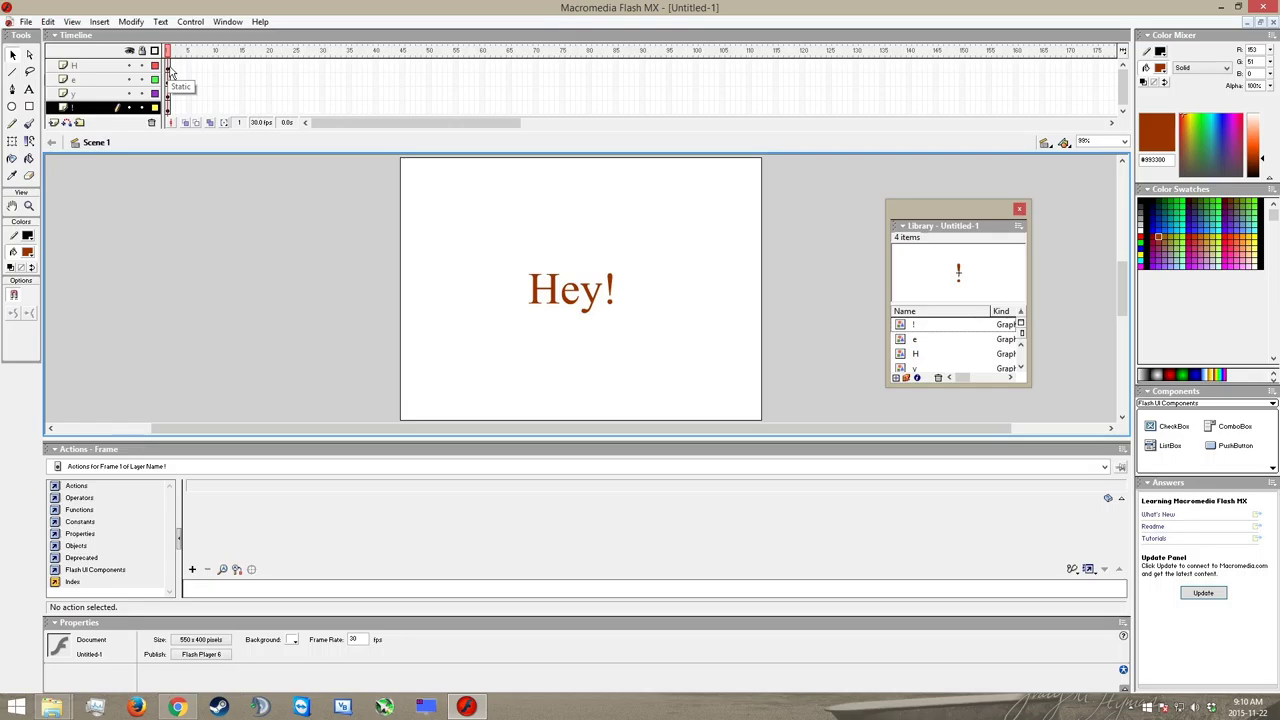
{"action": "left_click_drag", "start_coordinate": [168, 68], "coordinate": [379, 68]}
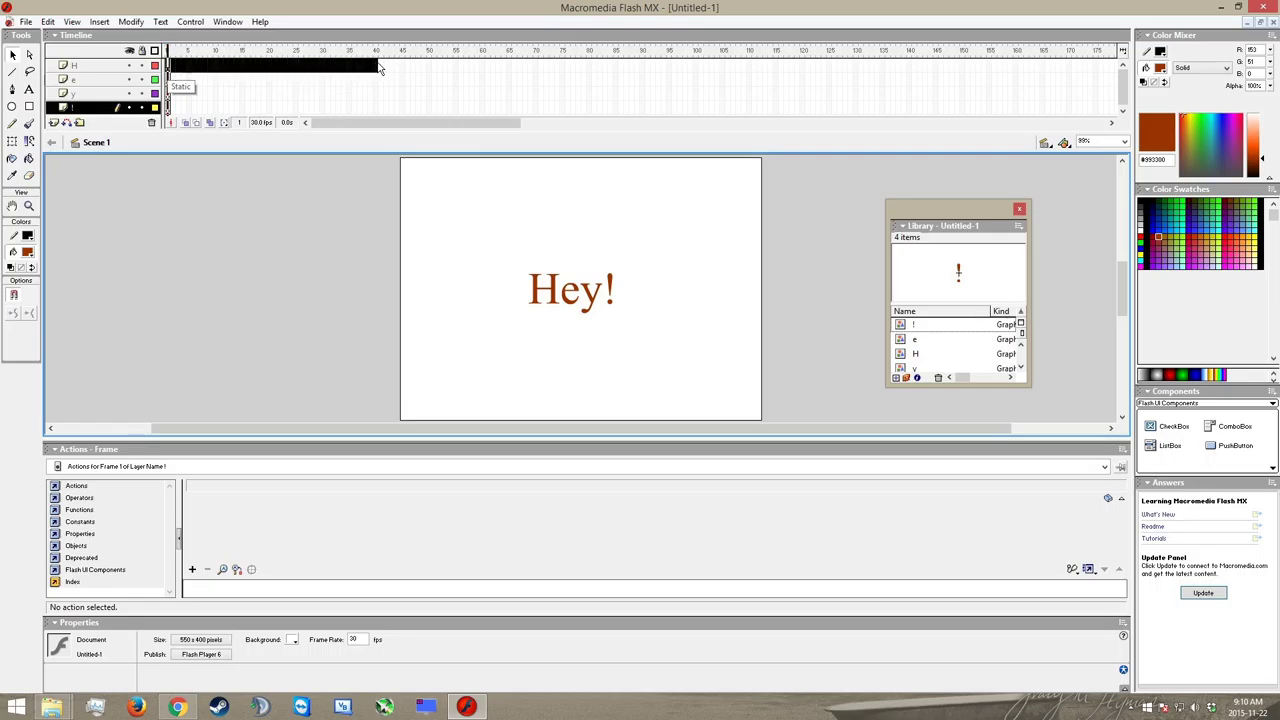
{"action": "left_click_drag", "start_coordinate": [379, 68], "coordinate": [377, 68]}
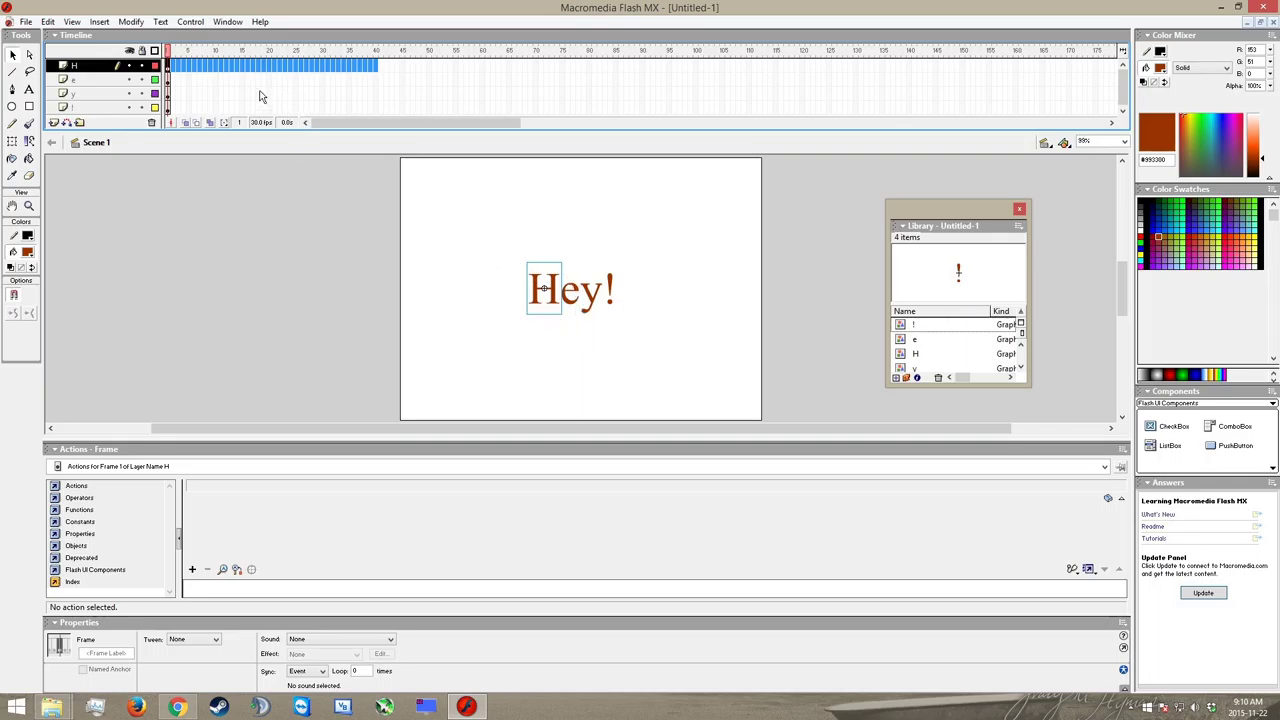
{"action": "left_click", "coordinate": [171, 79]}
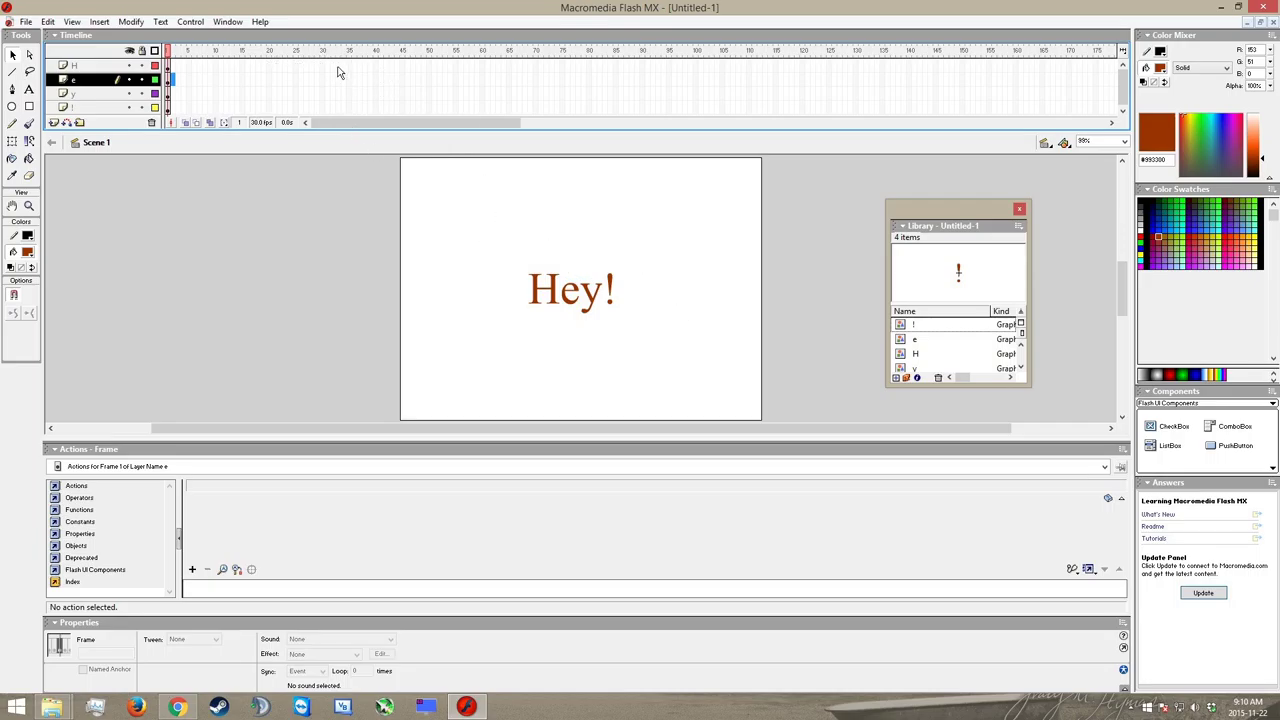
Select frame 90 across the H, e, y and ! layers and insert keyframes there.
{"action": "left_click", "coordinate": [482, 65]}
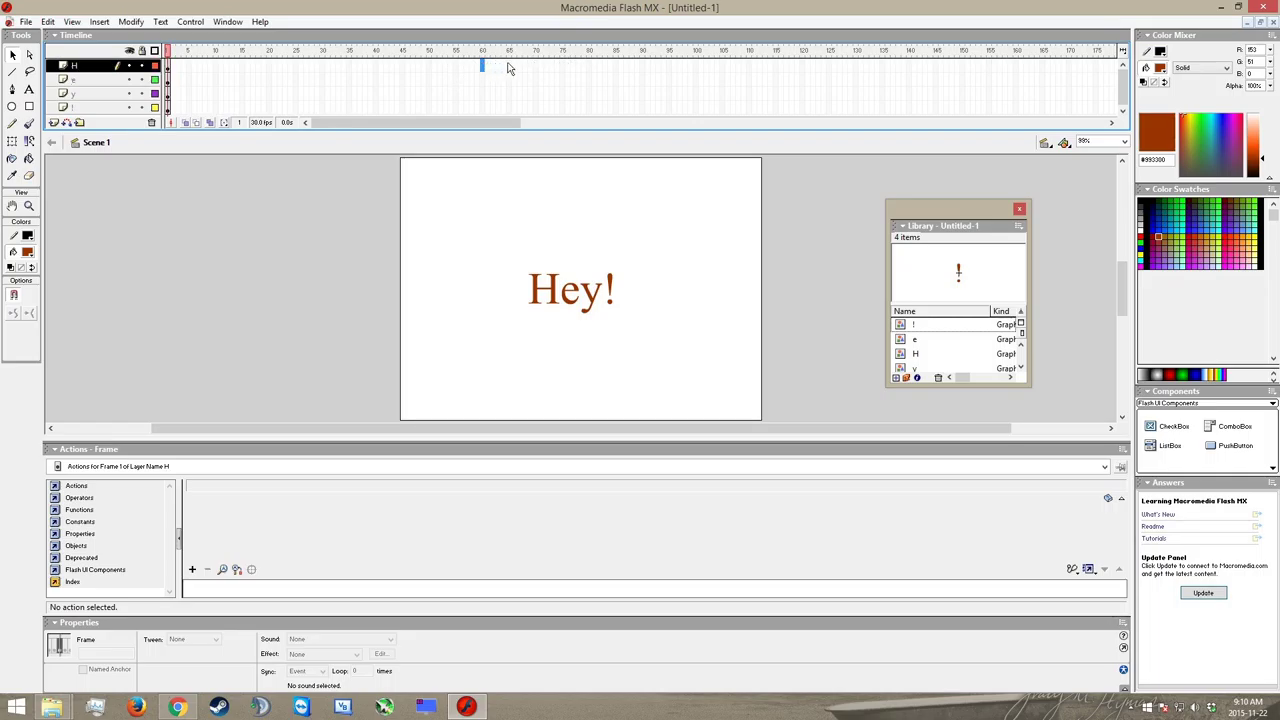
{"action": "left_click", "coordinate": [642, 65]}
{"action": "left_click", "coordinate": [644, 80]}
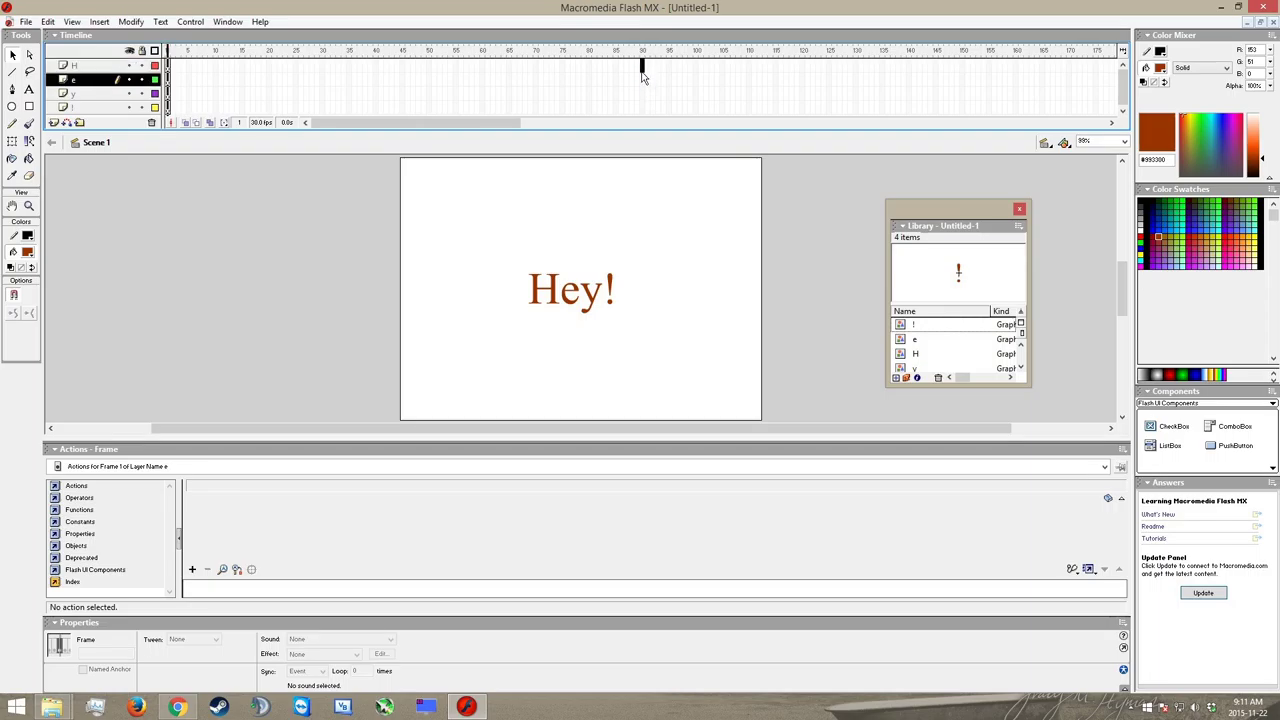
{"action": "left_click_drag", "start_coordinate": [642, 95], "coordinate": [643, 112]}
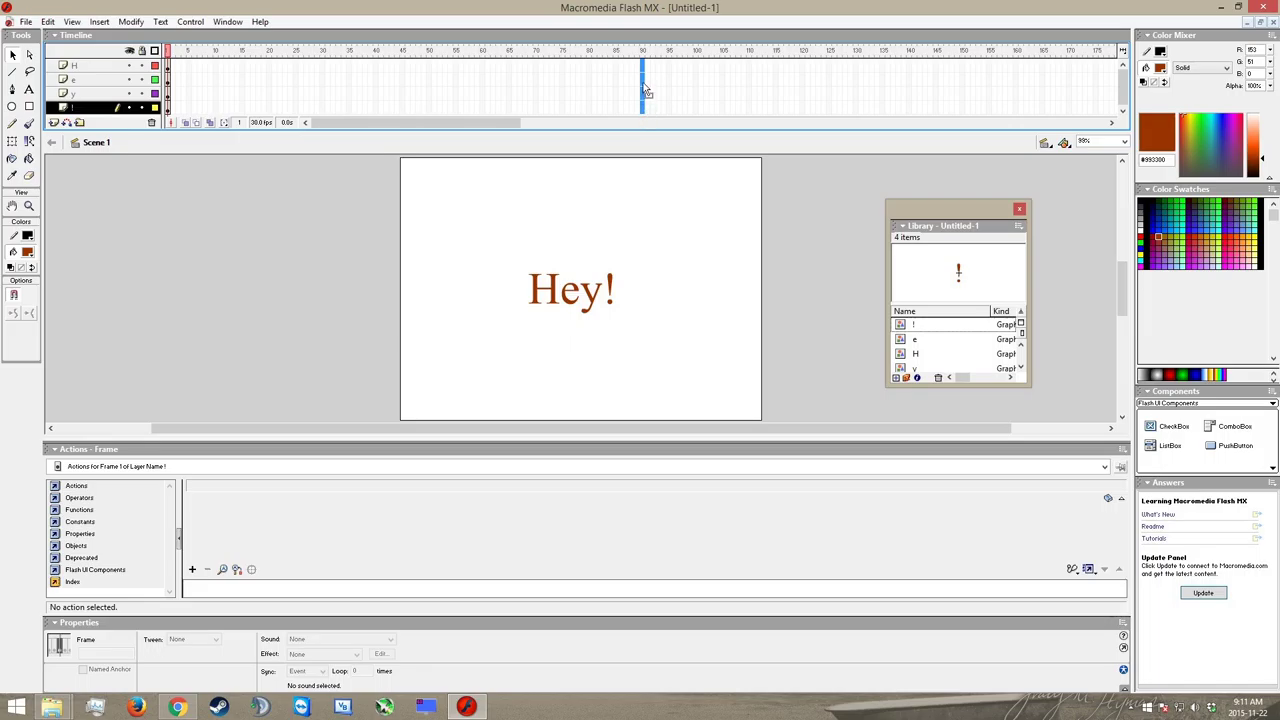
{"action": "right_click", "coordinate": [643, 75]}
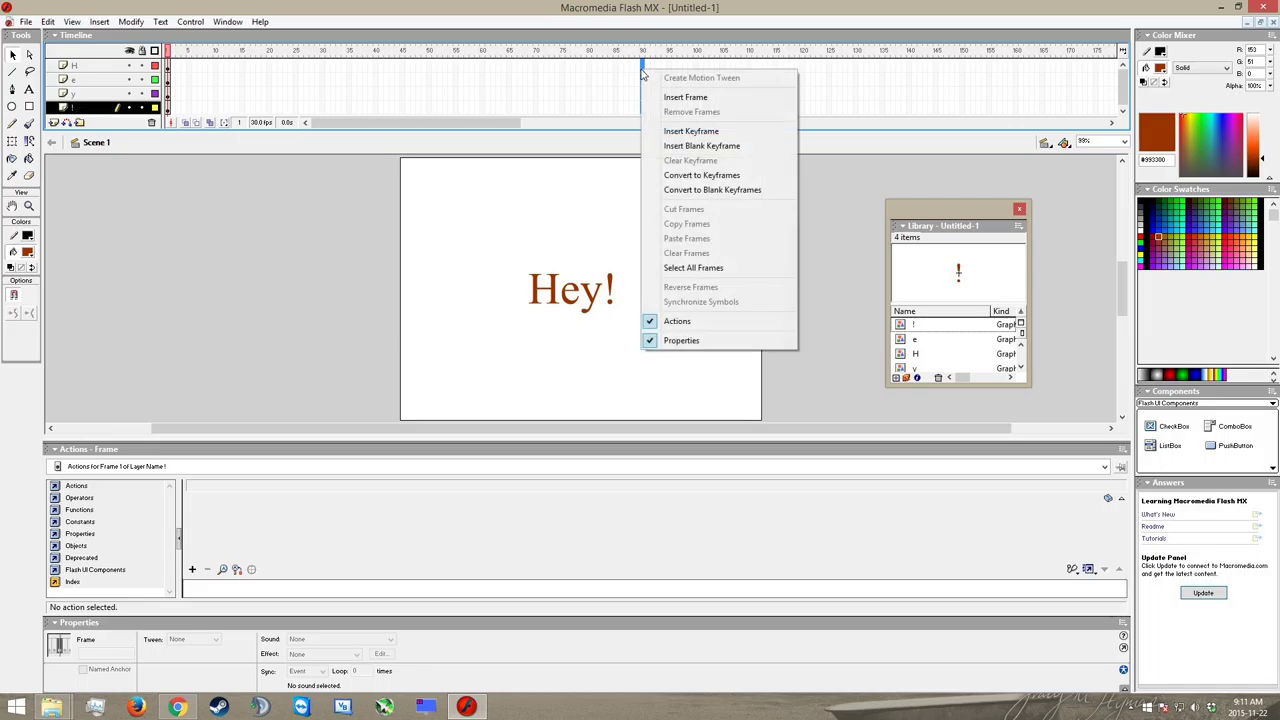
{"action": "left_click", "coordinate": [690, 131]}
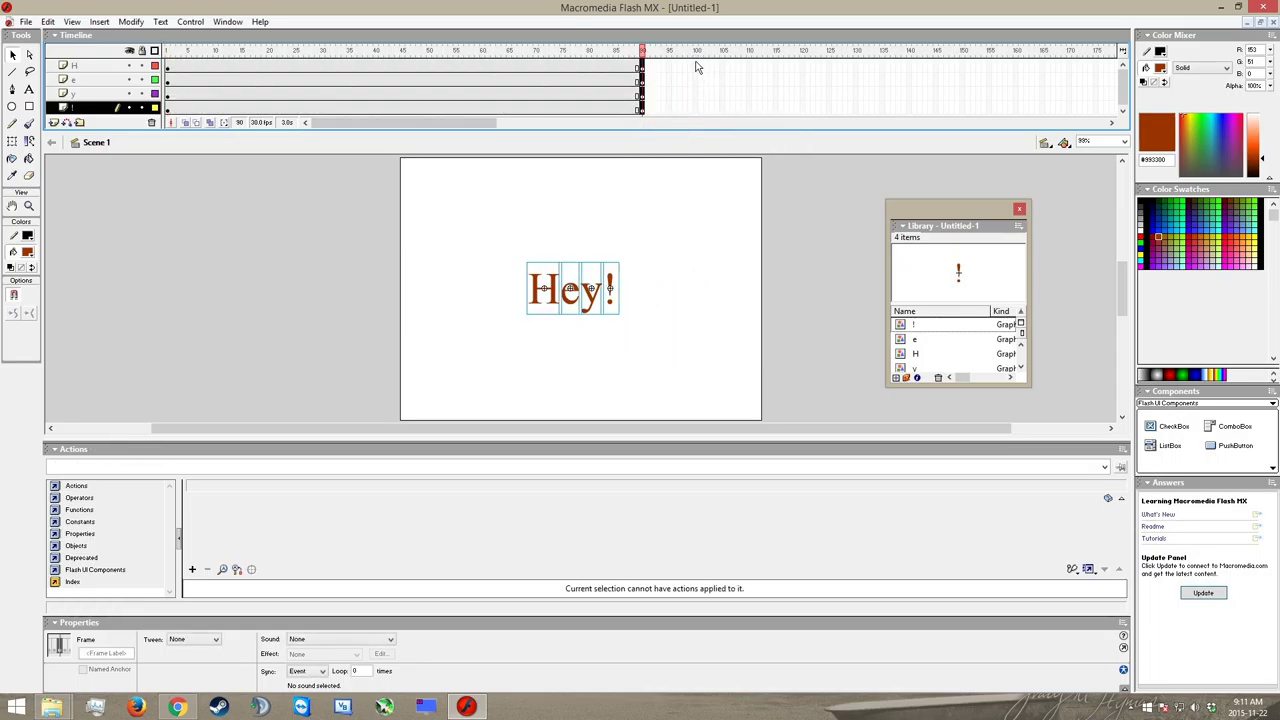
Select frame 120 across all four letter layers and insert keyframes there.
{"action": "left_click", "coordinate": [801, 65]}
{"action": "left_click_drag", "start_coordinate": [801, 84], "coordinate": [801, 109]}
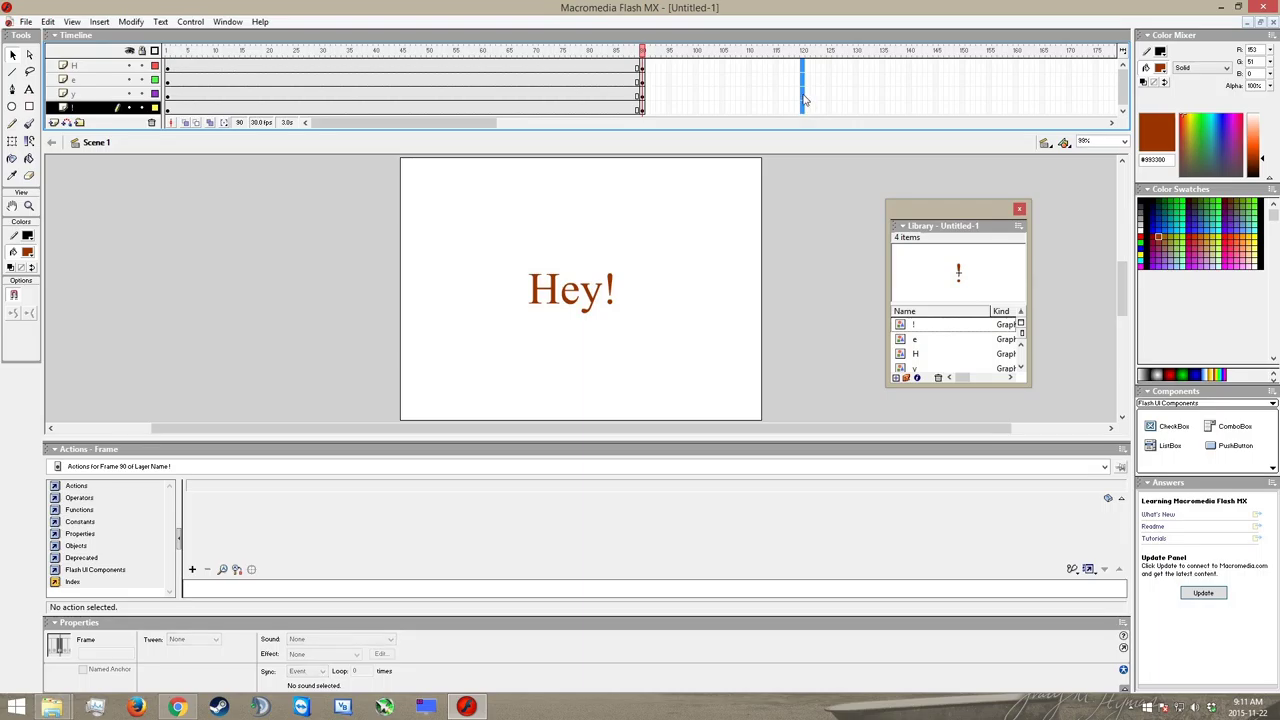
{"action": "right_click", "coordinate": [802, 97]}
{"action": "left_click", "coordinate": [836, 157]}
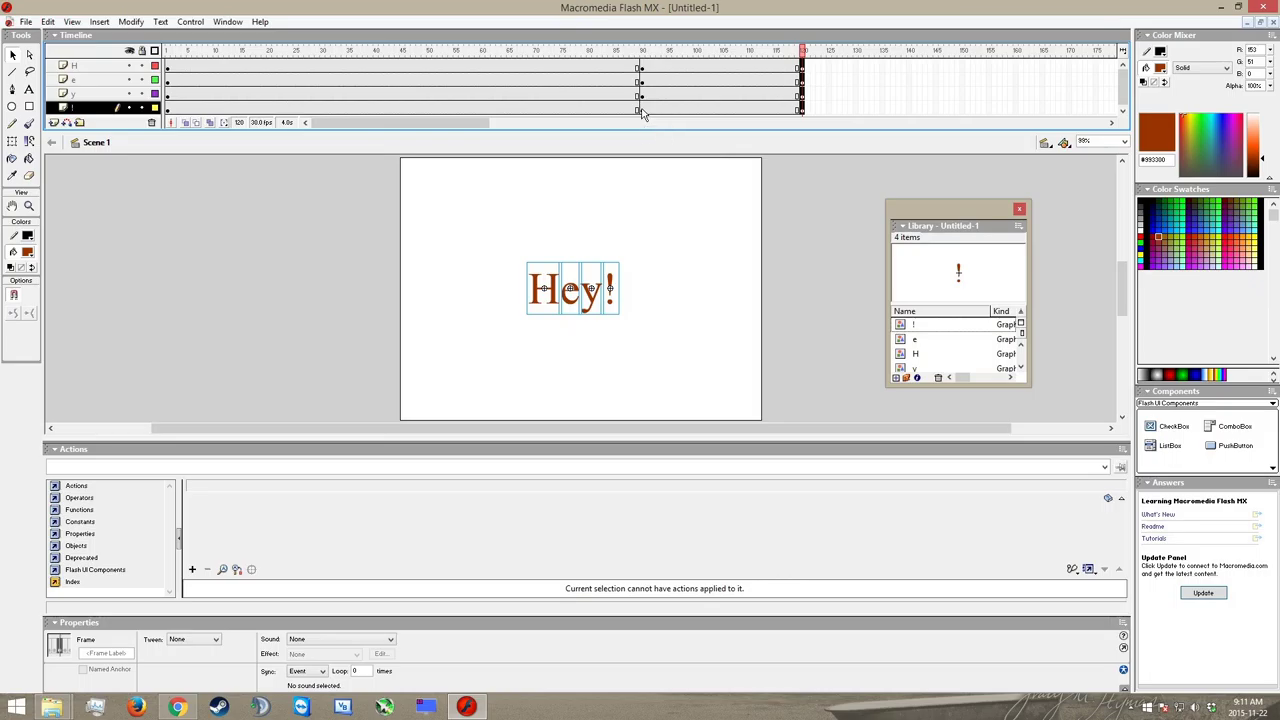
Check each layer's keyframes at frames 90 and 120, then deselect the ! symbol.
{"action": "left_click", "coordinate": [641, 108]}
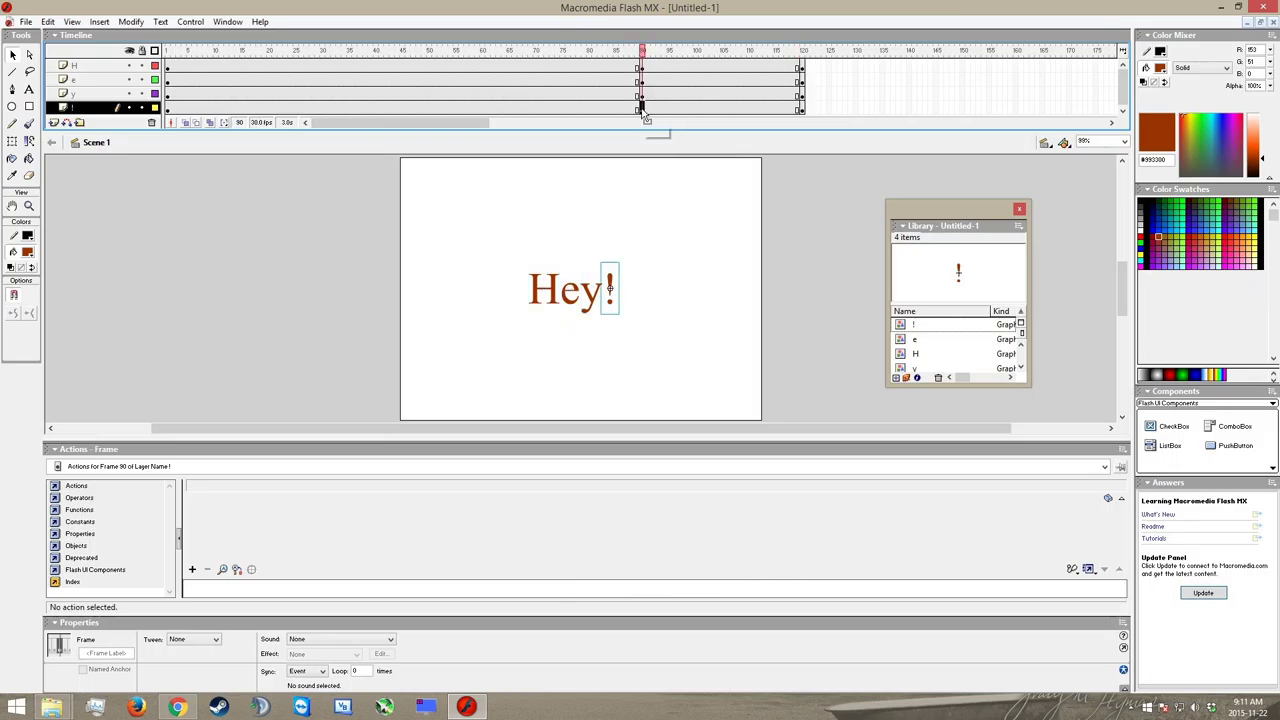
{"action": "left_click", "coordinate": [641, 66]}
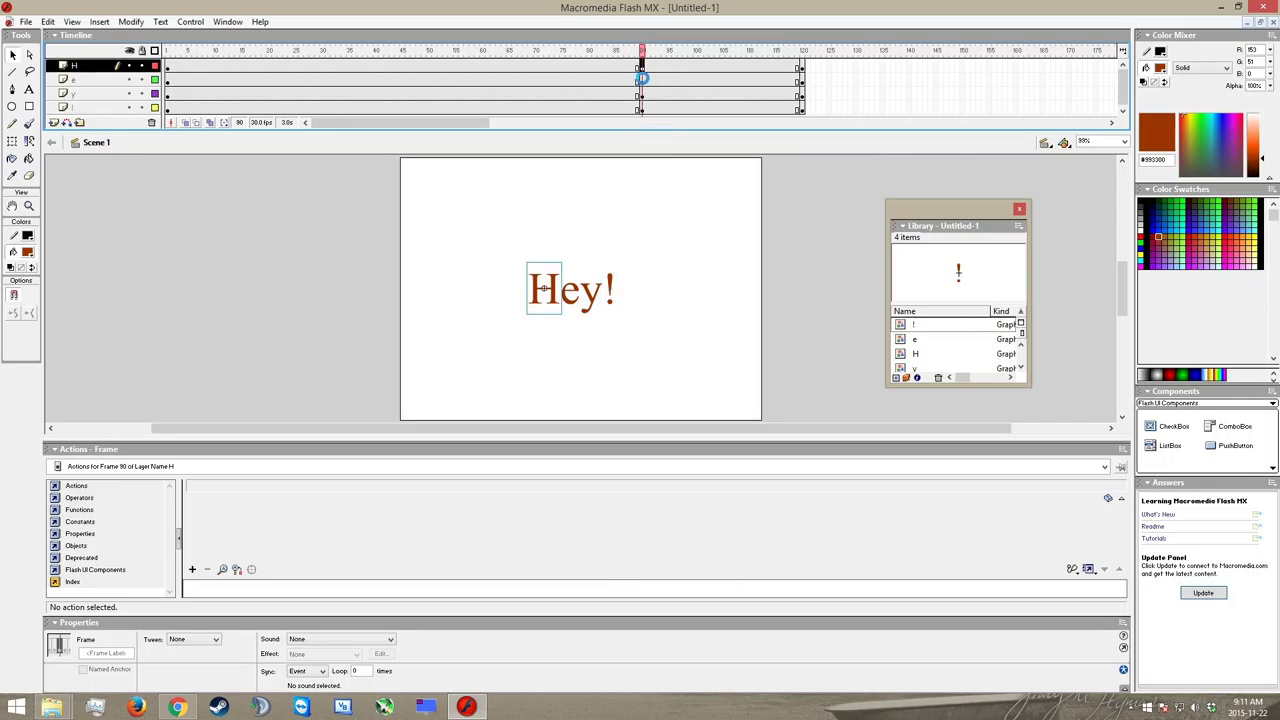
{"action": "left_click", "coordinate": [641, 80]}
{"action": "left_click", "coordinate": [641, 94]}
{"action": "left_click", "coordinate": [641, 108]}
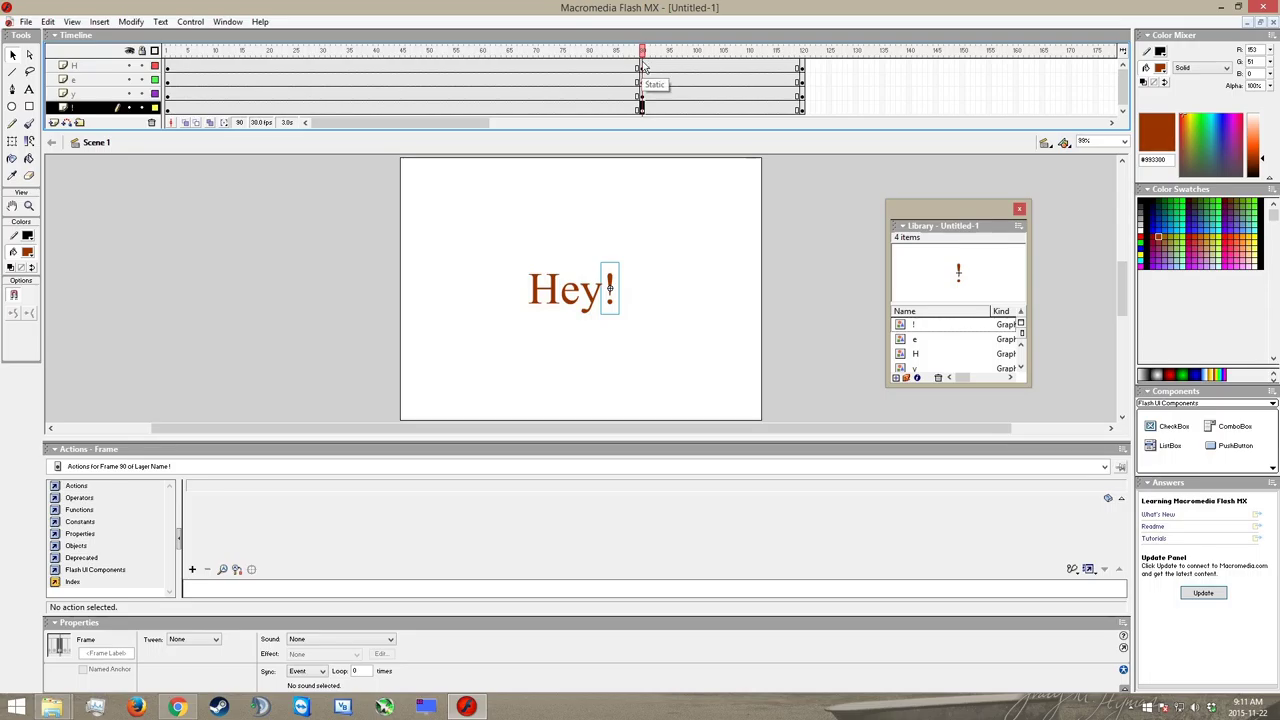
{"action": "left_click", "coordinate": [801, 66]}
{"action": "left_click", "coordinate": [800, 79]}
{"action": "left_click", "coordinate": [800, 93]}
{"action": "left_click", "coordinate": [800, 107]}
{"action": "left_click", "coordinate": [711, 313]}
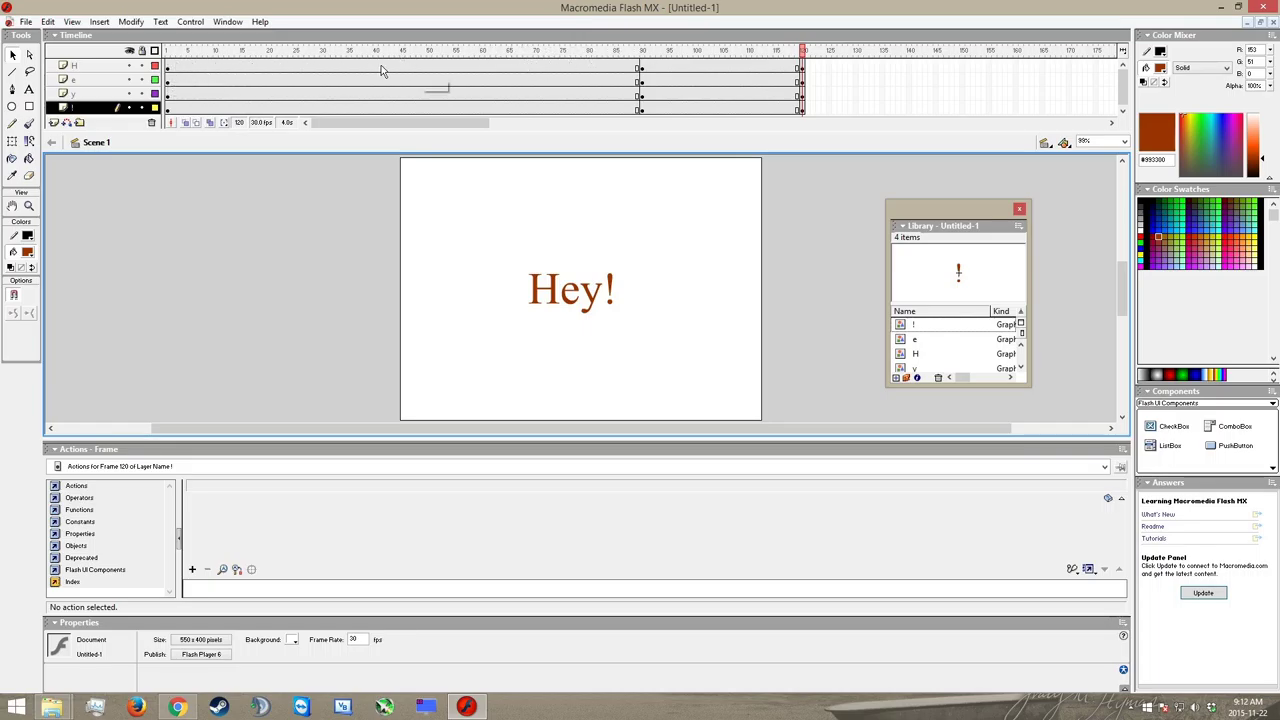
At frame 1, free-transform the H: rotate it, enlarge to about 264 px, and skew it across the stage.
{"action": "left_click", "coordinate": [322, 67]}
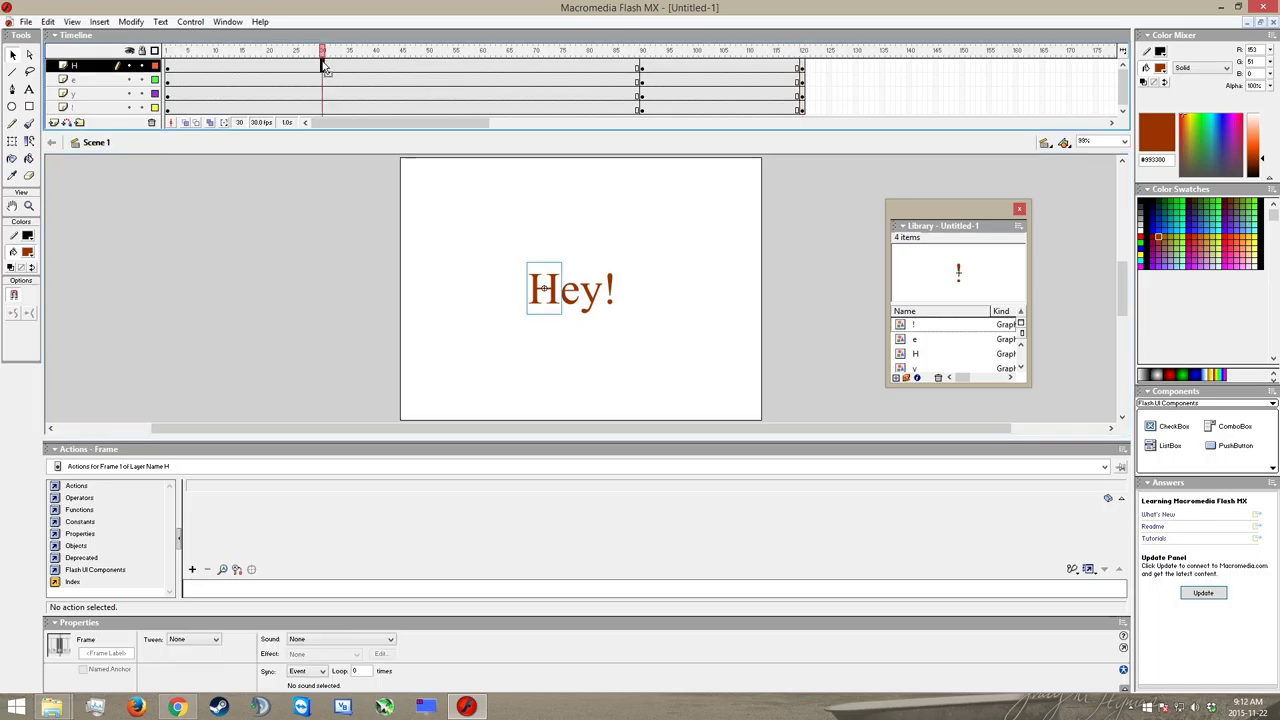
{"action": "left_click", "coordinate": [168, 66]}
{"action": "right_click", "coordinate": [537, 307]}
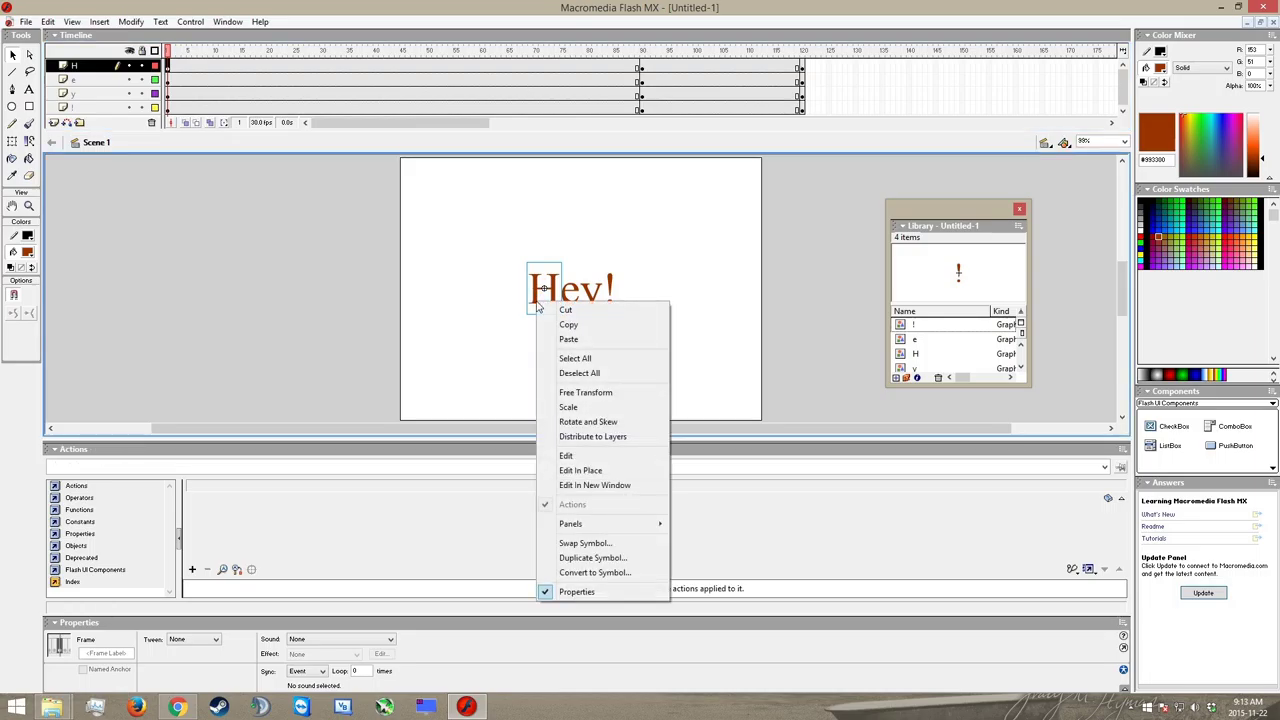
{"action": "left_click", "coordinate": [588, 393]}
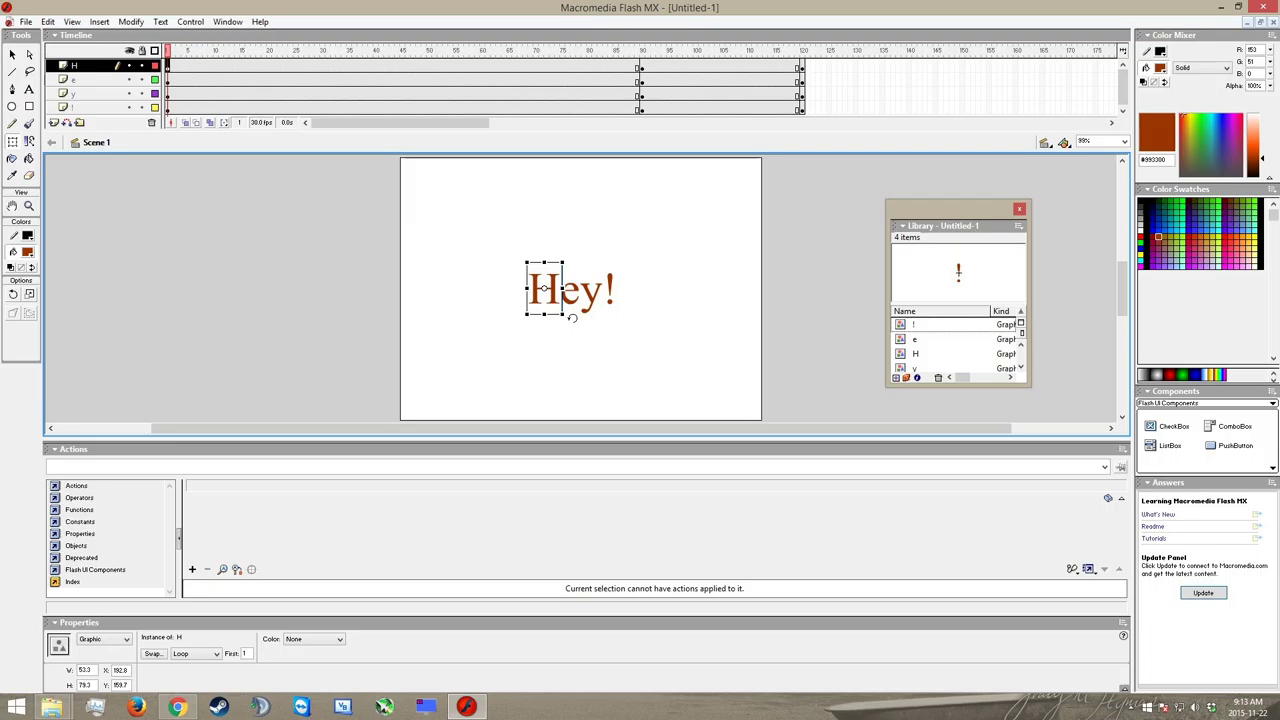
{"action": "left_click_drag", "start_coordinate": [566, 316], "coordinate": [544, 354]}
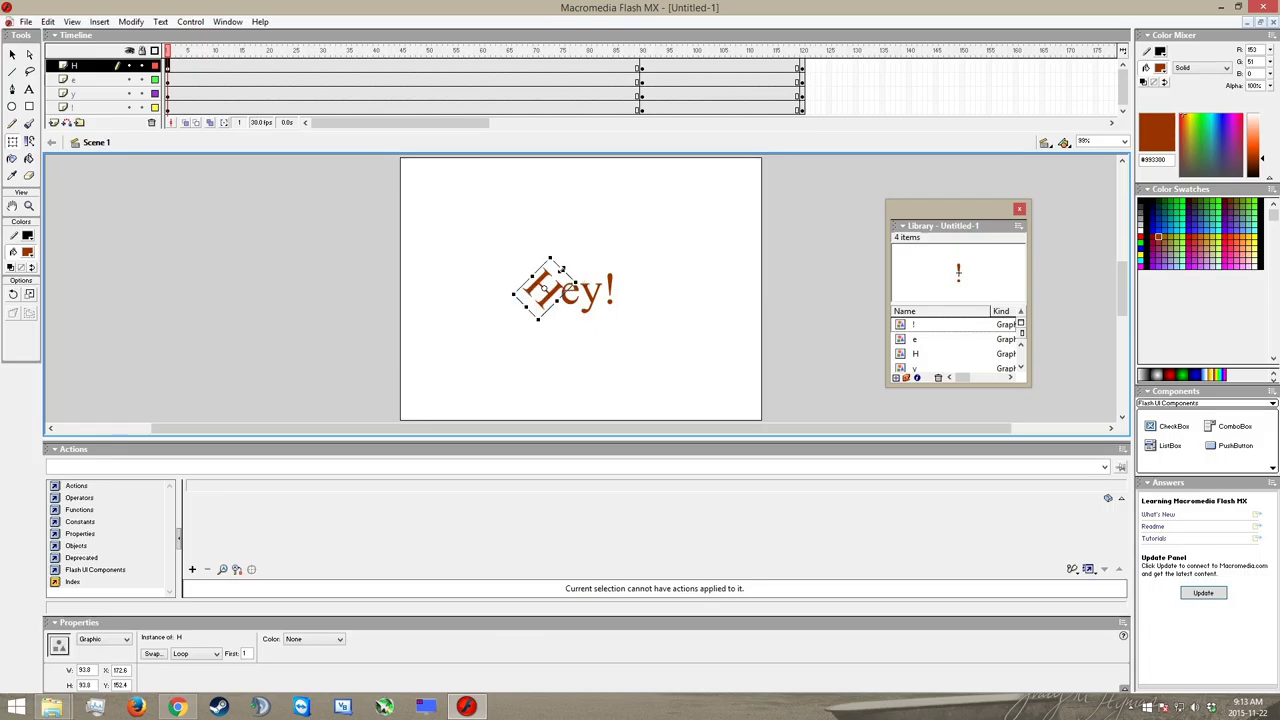
{"action": "left_click_drag", "start_coordinate": [570, 262], "coordinate": [630, 225]}
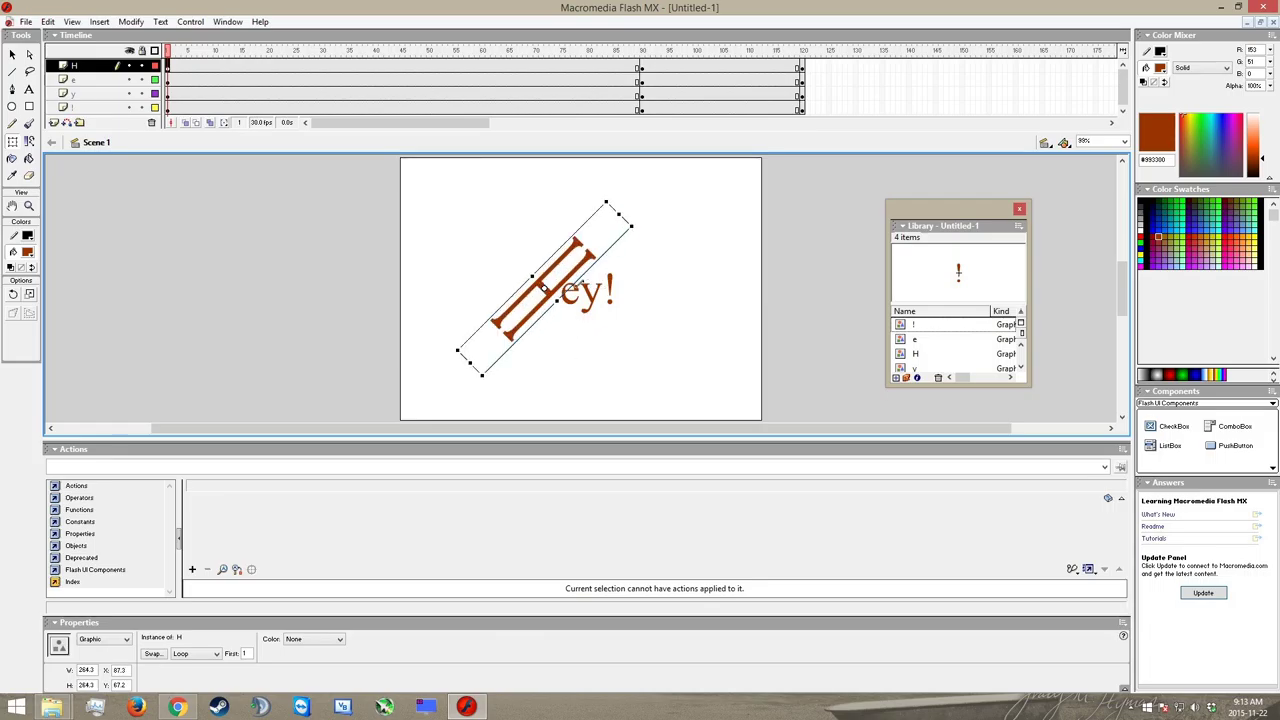
{"action": "mouse_move", "coordinate": [558, 301]}
{"action": "left_mouse_down"}
{"action": "mouse_move", "coordinate": [600, 287]}
{"action": "mouse_move", "coordinate": [637, 294]}
{"action": "mouse_move", "coordinate": [631, 305]}
{"action": "left_mouse_up"}
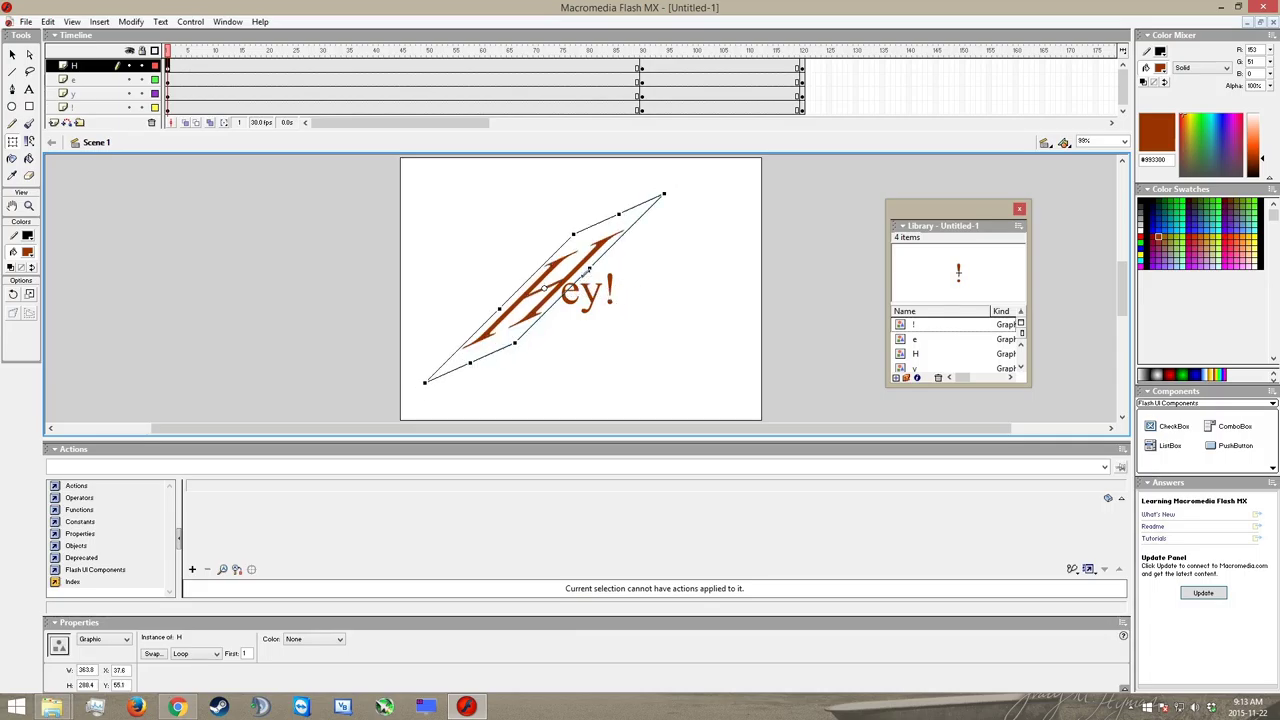
{"action": "left_click", "coordinate": [590, 267]}
{"action": "left_click", "coordinate": [590, 267]}
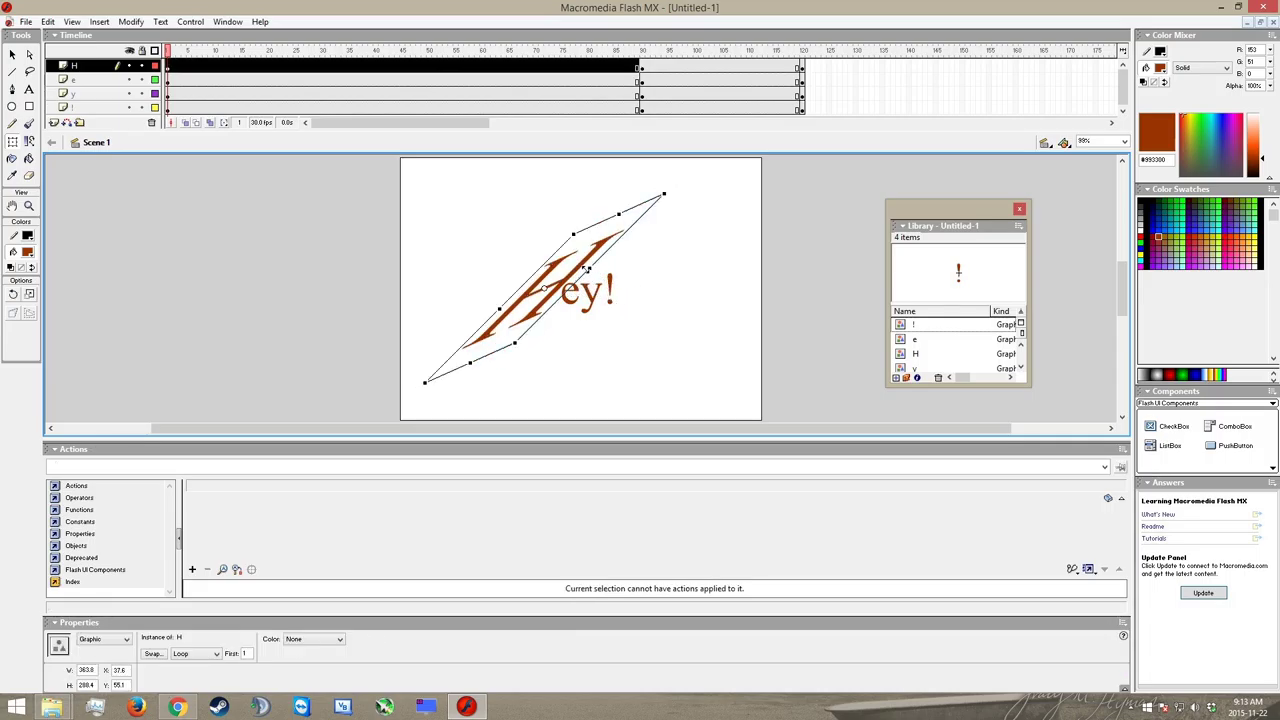
{"action": "left_click_drag", "start_coordinate": [589, 268], "coordinate": [648, 283]}
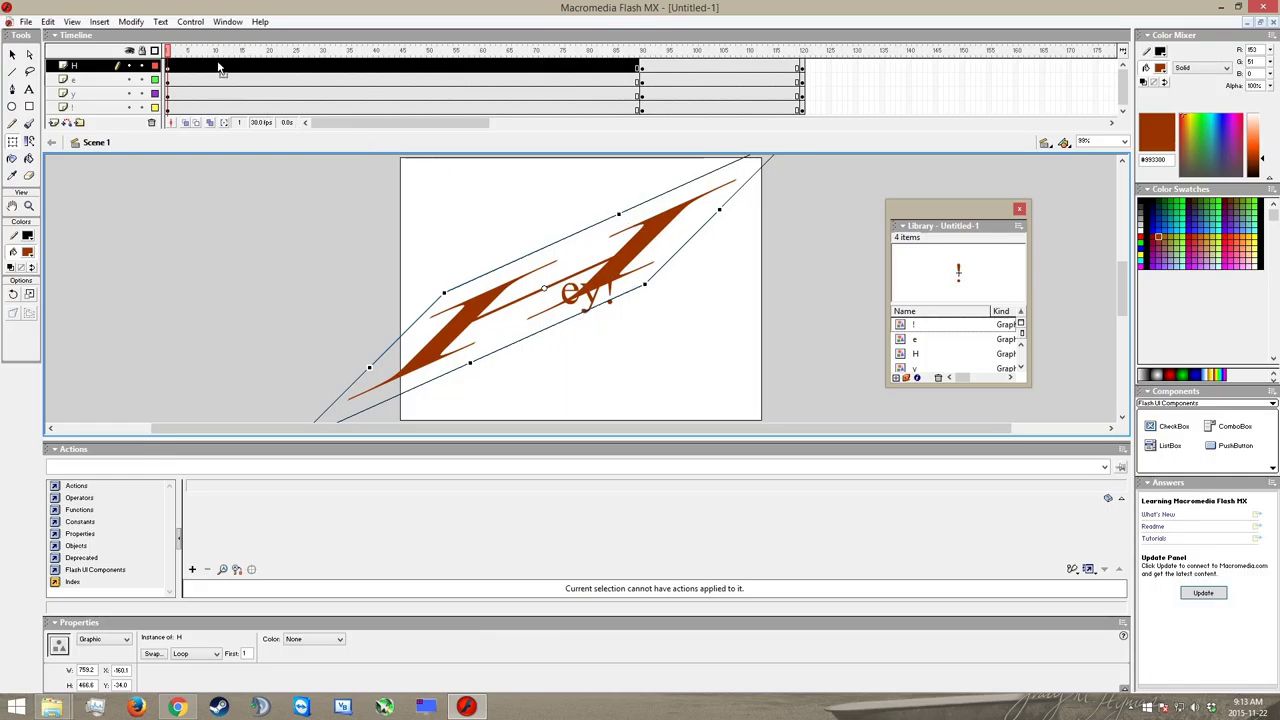
{"action": "left_click", "coordinate": [321, 66]}
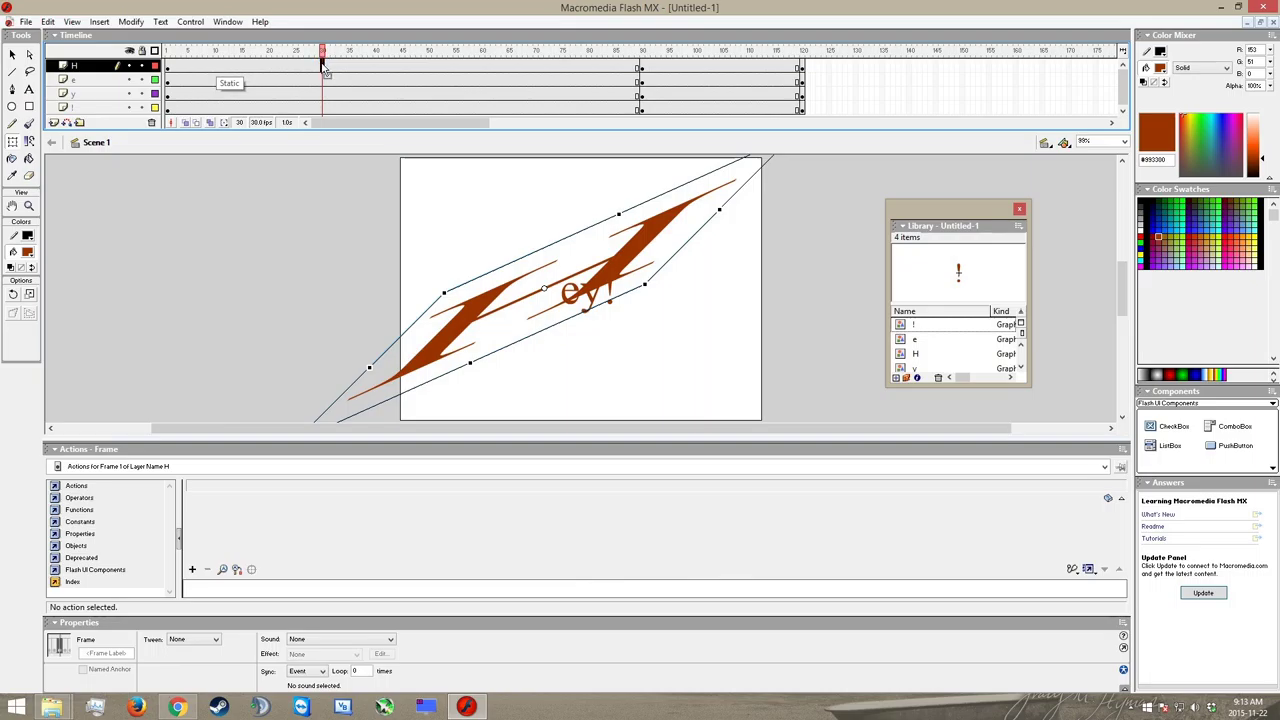
Compare the H's poses at frame 1 and frame 90.
{"action": "left_click", "coordinate": [169, 67]}
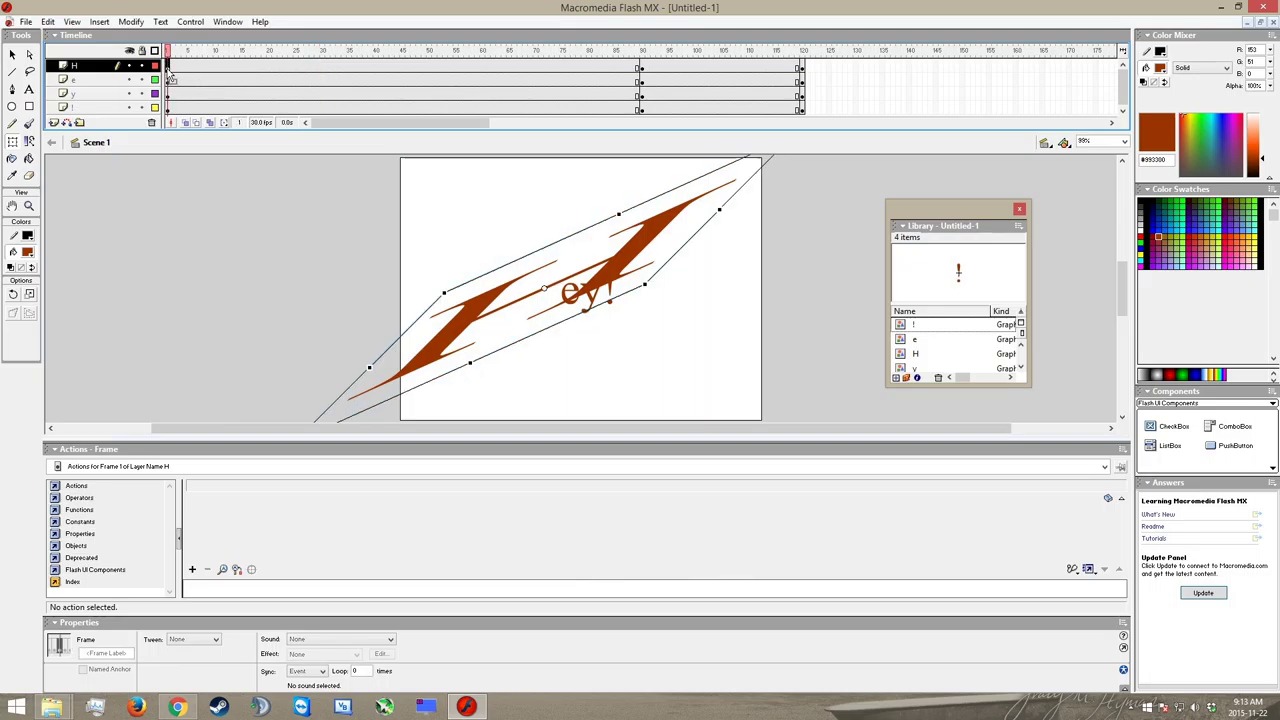
{"action": "left_click", "coordinate": [643, 66]}
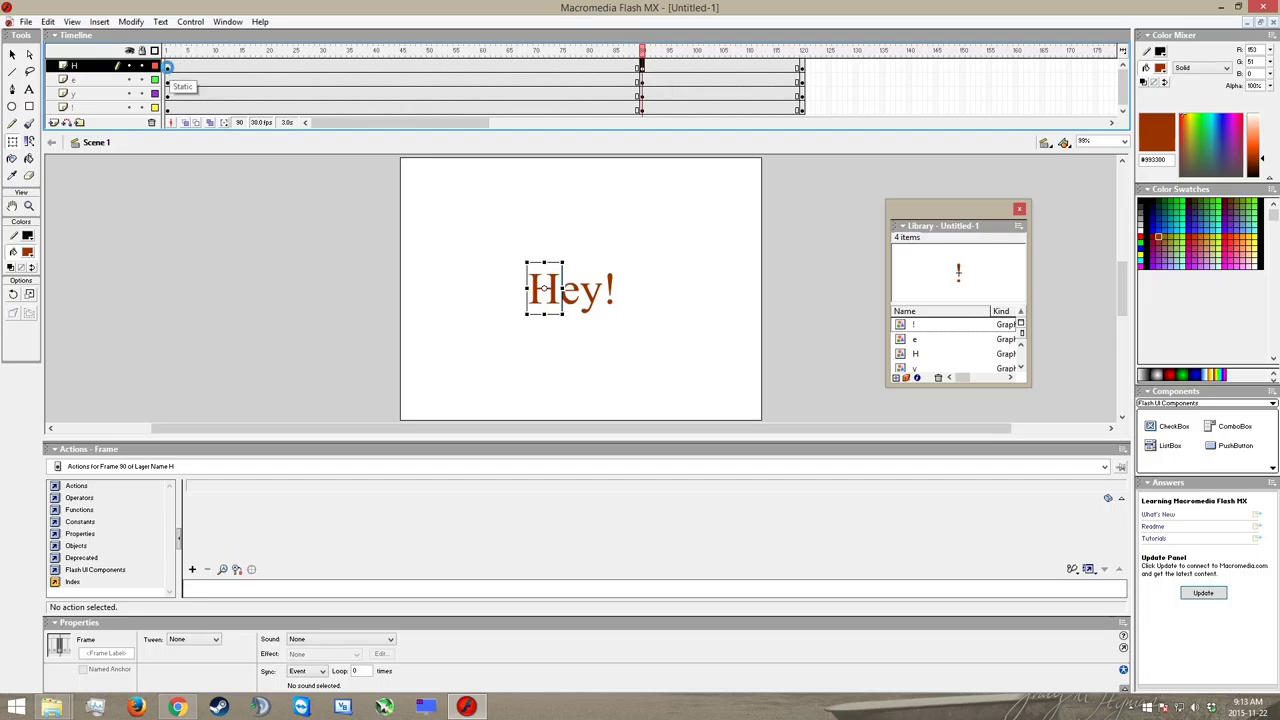
{"action": "left_click", "coordinate": [168, 66]}
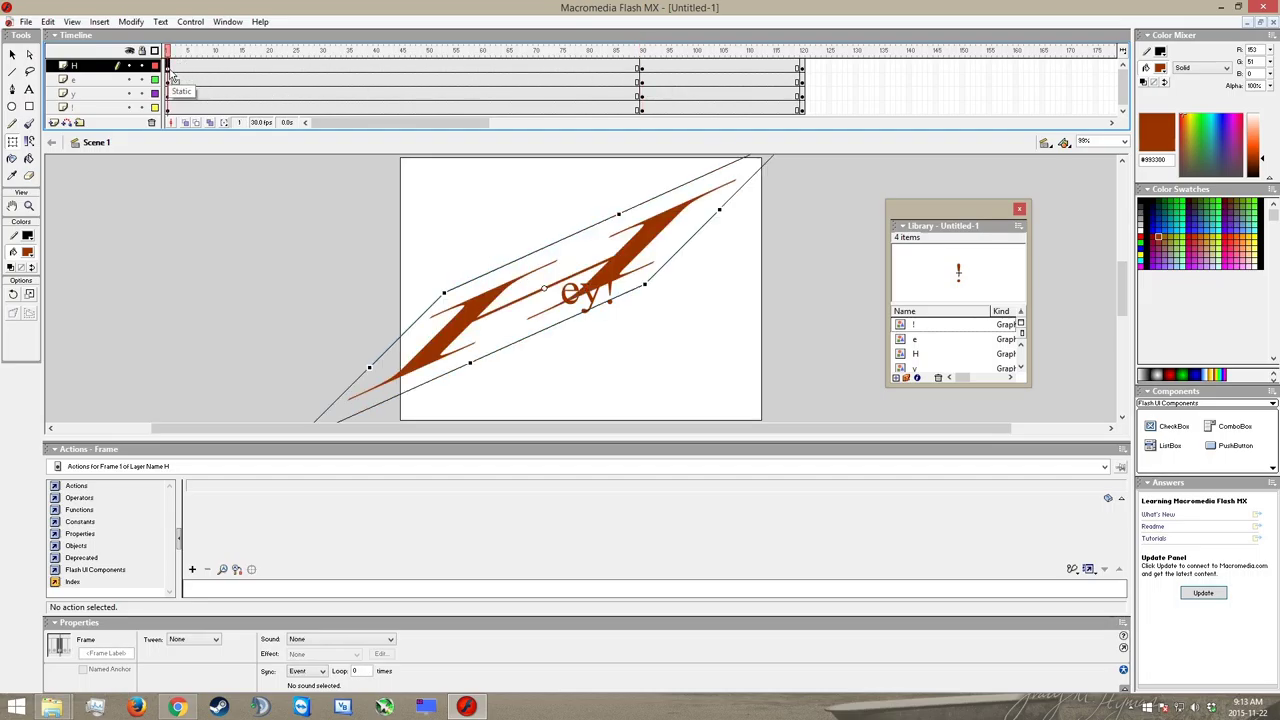
Insert a frame-30 keyframe on layer H and enlarge, rotate and narrow the H to about 240 x 339 px.
{"action": "left_click", "coordinate": [321, 55]}
{"action": "right_click", "coordinate": [321, 64]}
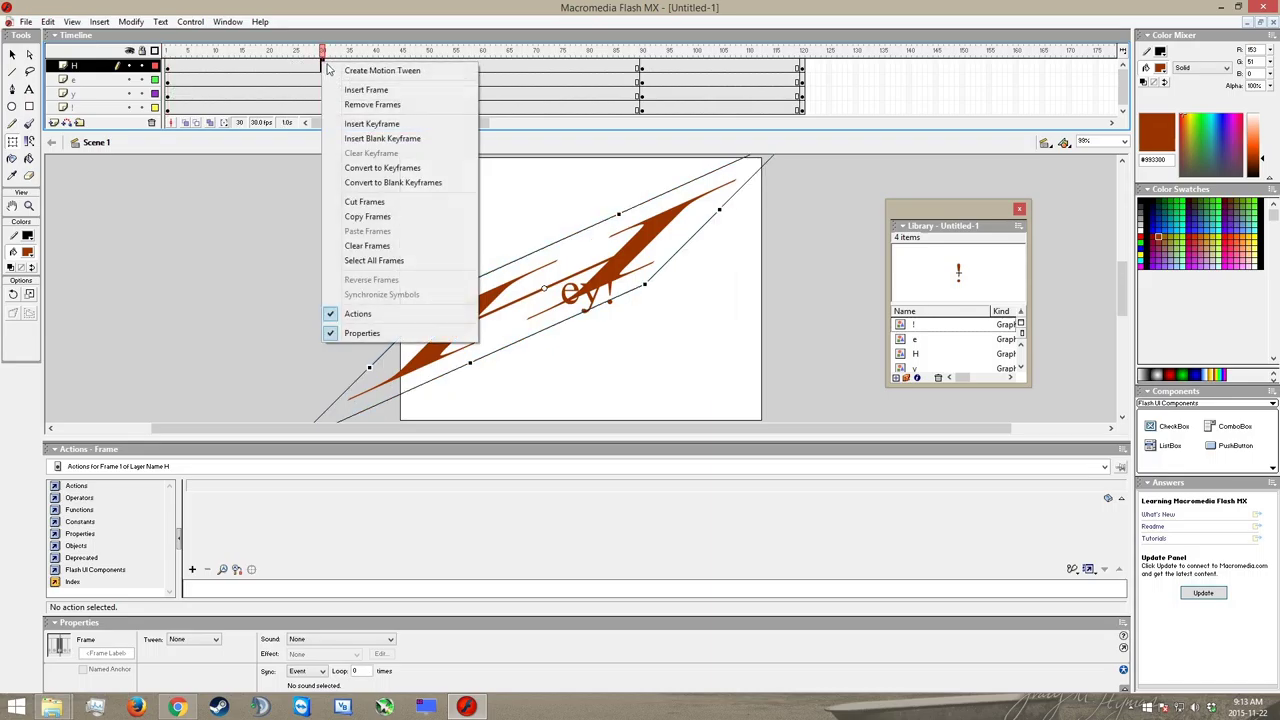
{"action": "left_click", "coordinate": [363, 125]}
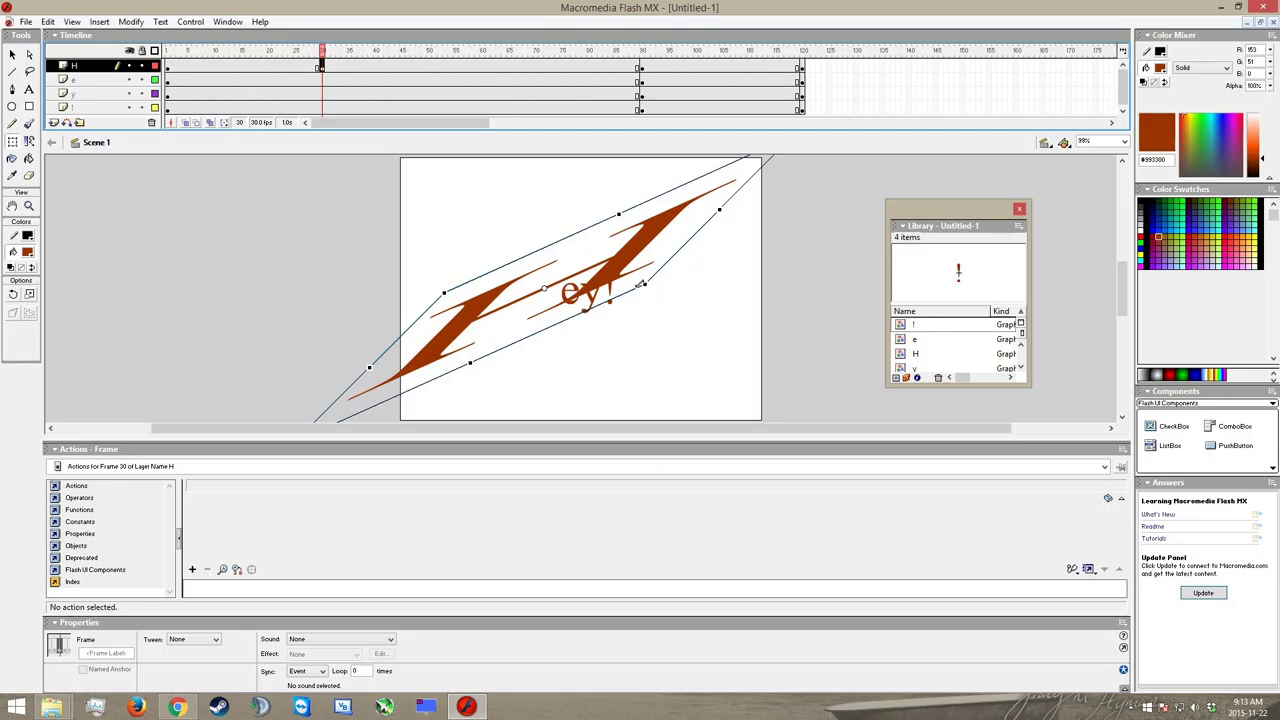
{"action": "left_click_drag", "start_coordinate": [643, 285], "coordinate": [617, 322]}
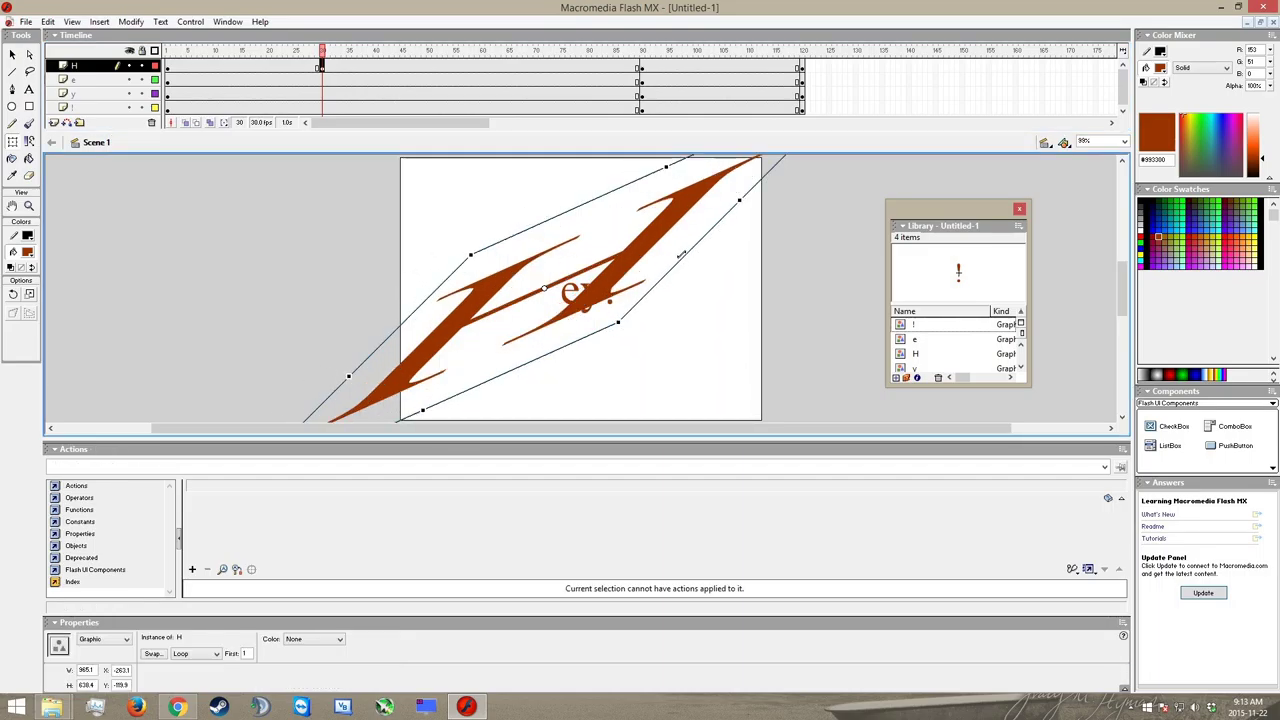
{"action": "left_click_drag", "start_coordinate": [465, 250], "coordinate": [557, 336]}
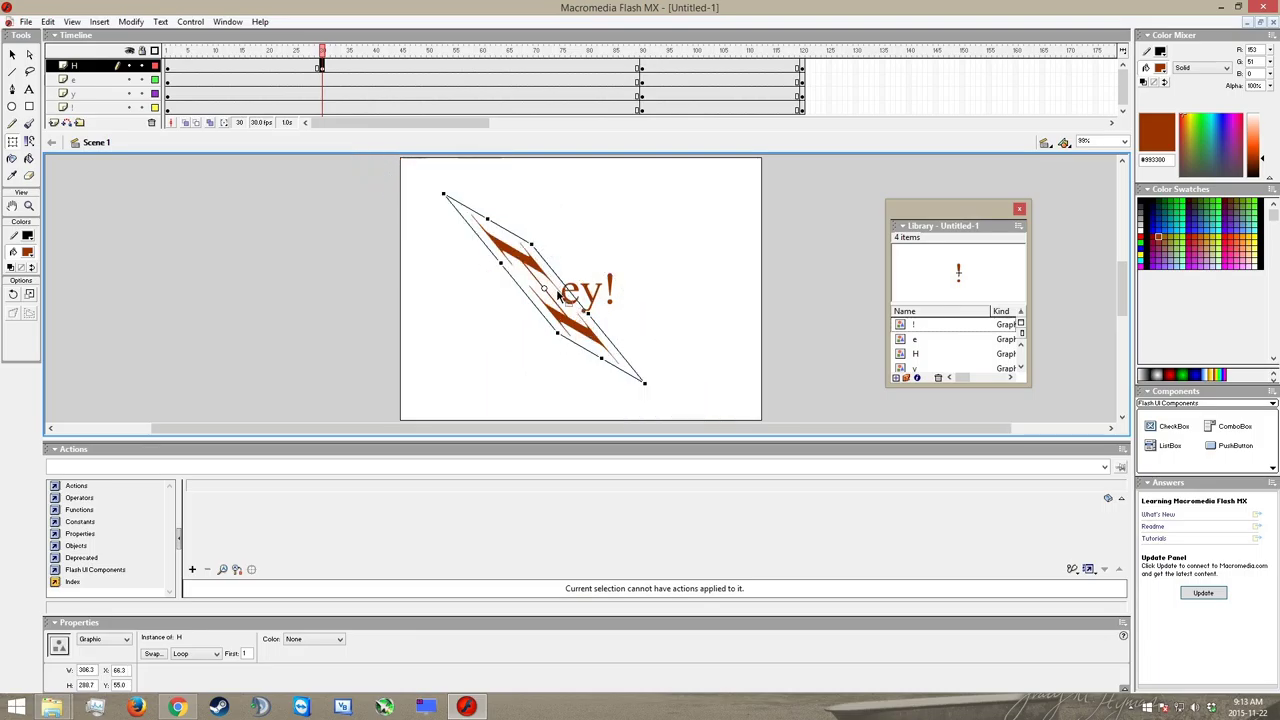
{"action": "left_click_drag", "start_coordinate": [518, 287], "coordinate": [569, 254]}
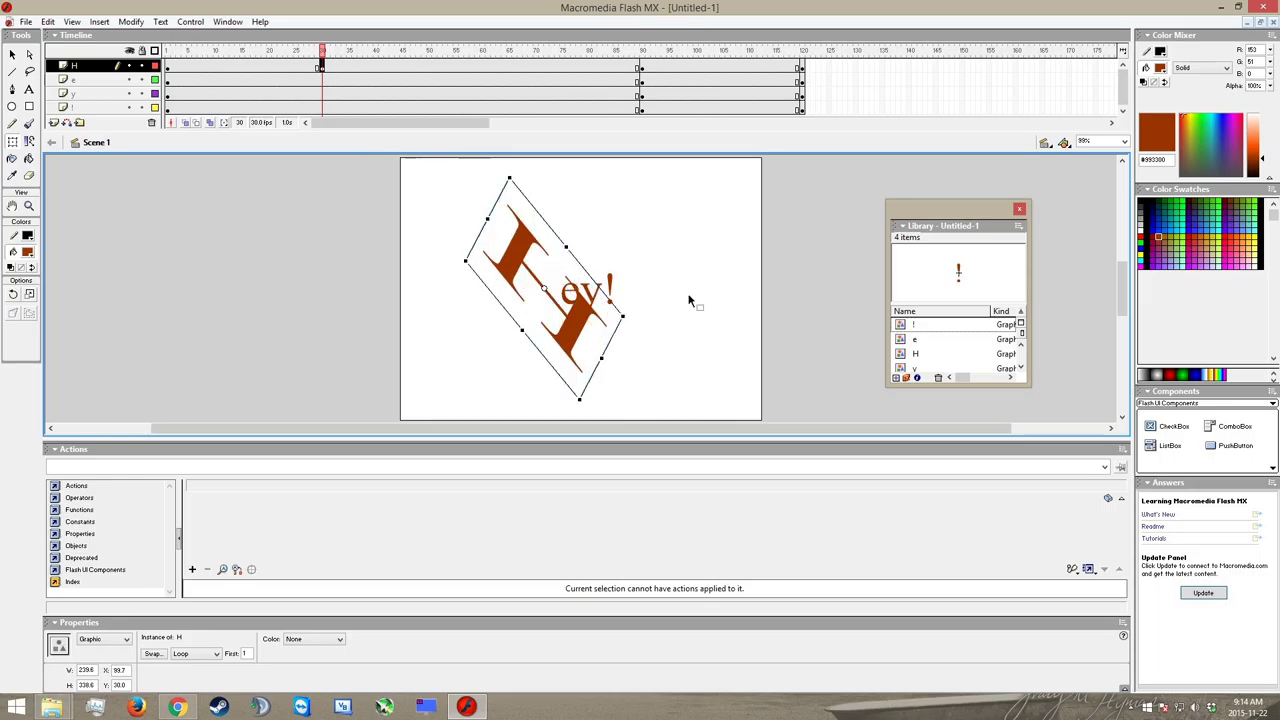
Insert a frame-60 keyframe on layer H, skew, shrink and rotate the H, and move it after 'ey!'.
{"action": "left_click", "coordinate": [483, 67]}
{"action": "right_click", "coordinate": [483, 67]}
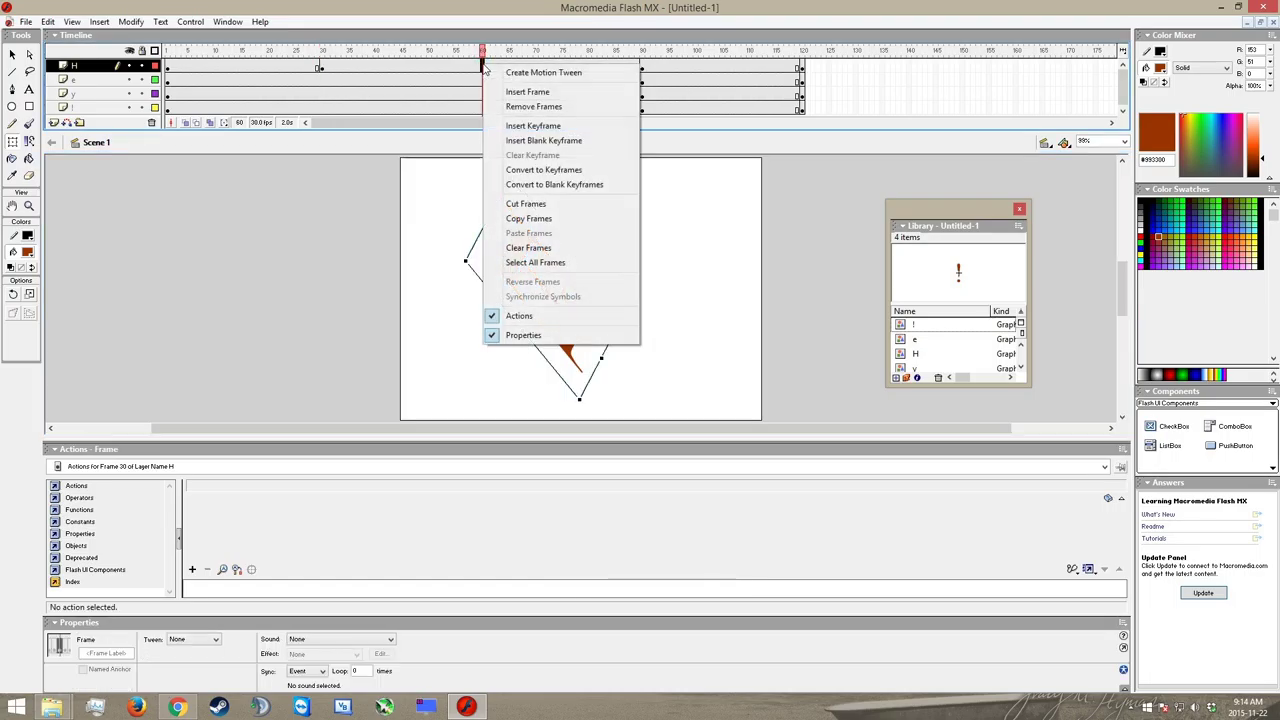
{"action": "left_click", "coordinate": [525, 125]}
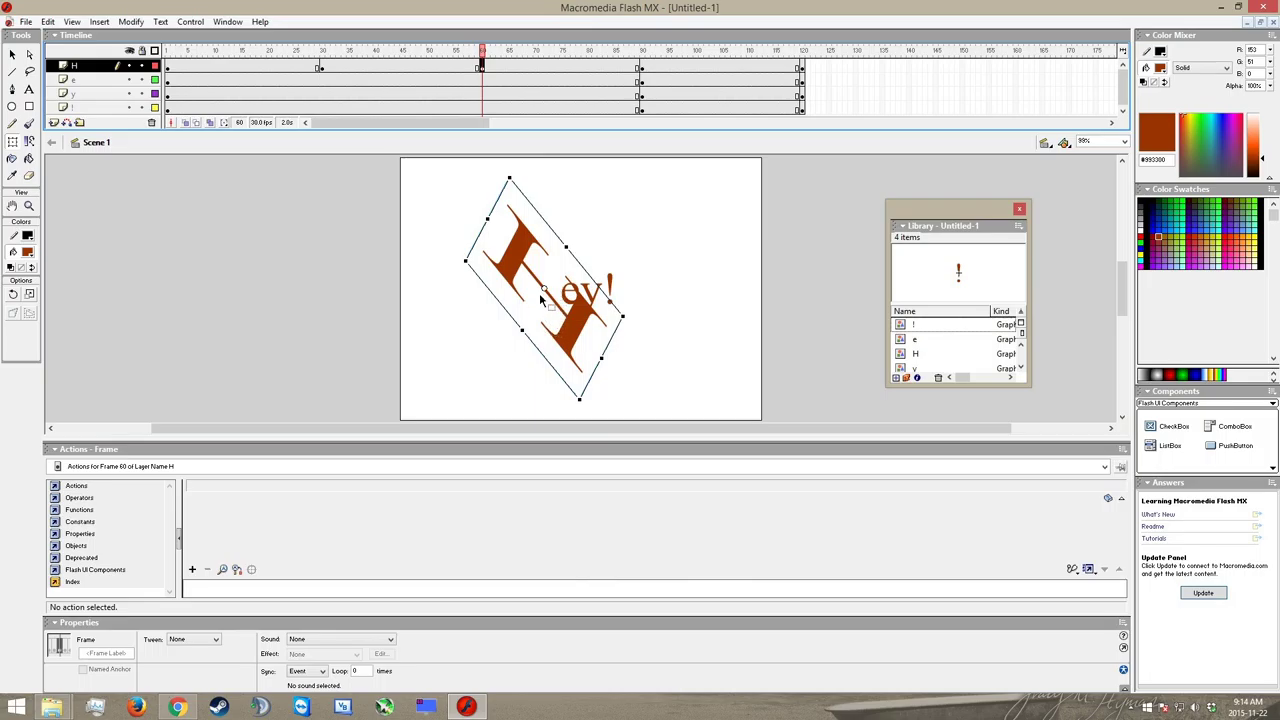
{"action": "left_click_drag", "start_coordinate": [519, 333], "coordinate": [507, 356]}
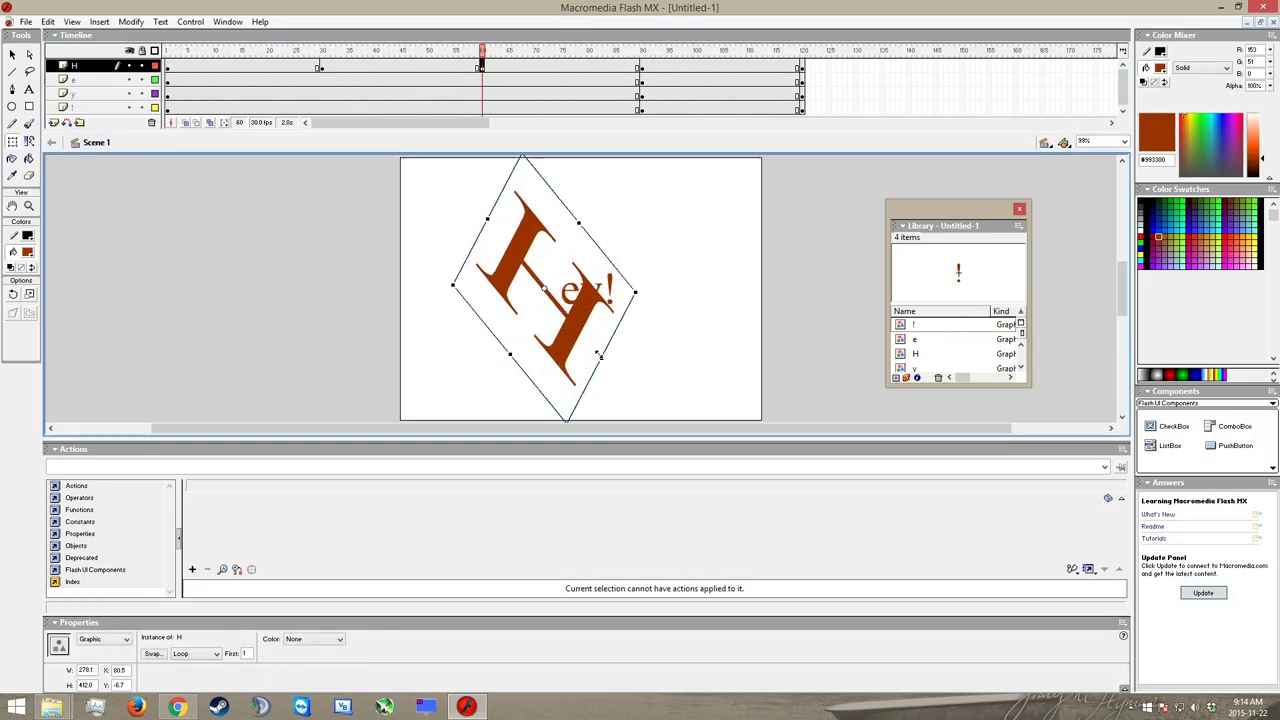
{"action": "left_click_drag", "start_coordinate": [601, 358], "coordinate": [571, 346]}
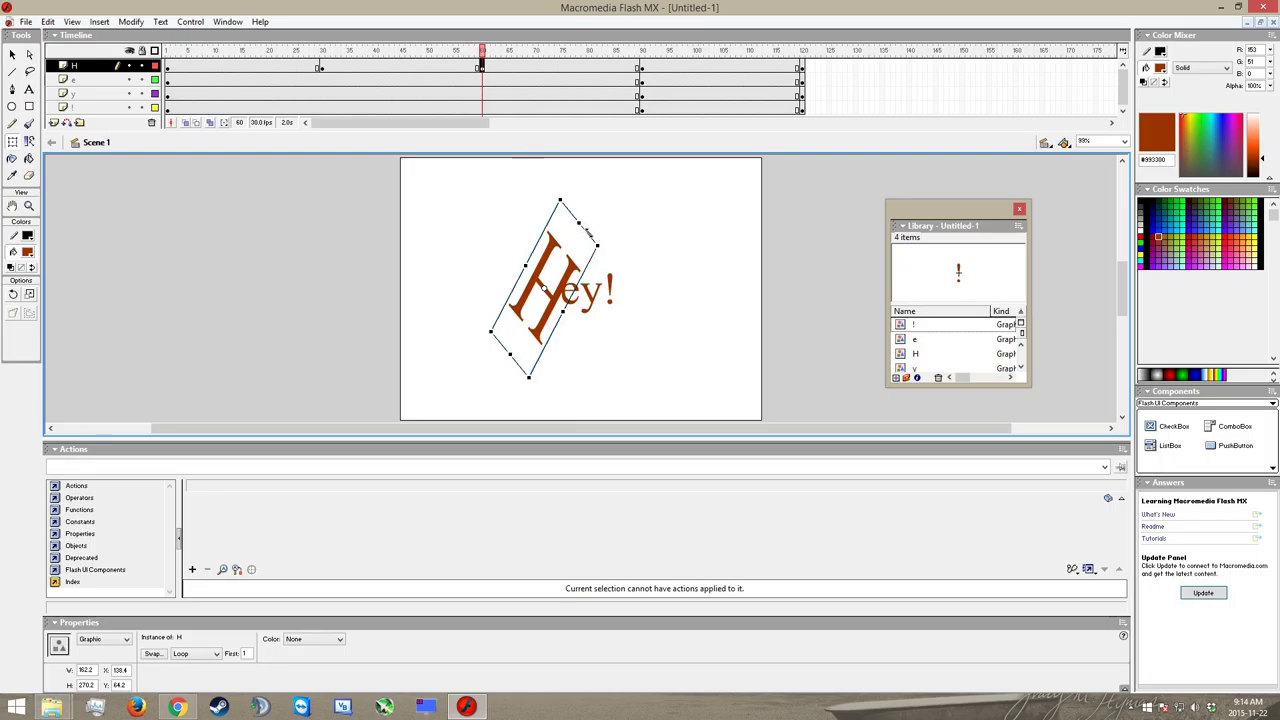
{"action": "left_click_drag", "start_coordinate": [608, 238], "coordinate": [598, 275]}
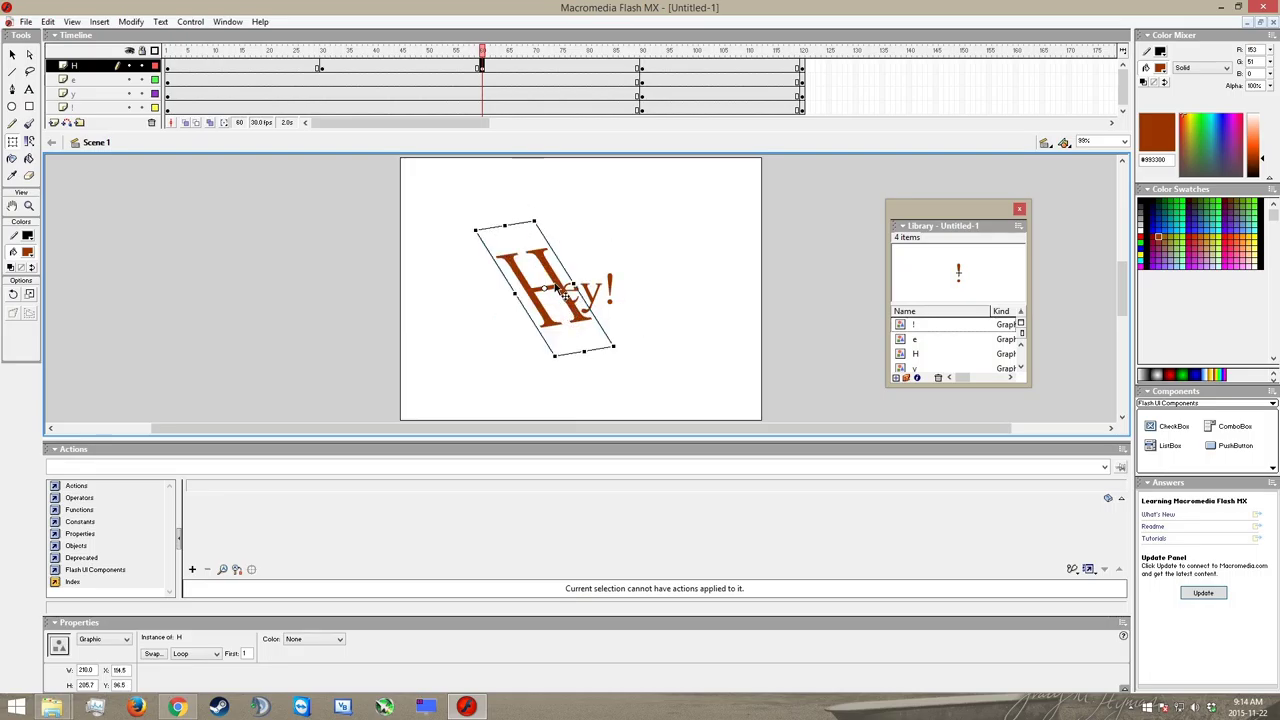
{"action": "left_click_drag", "start_coordinate": [558, 288], "coordinate": [651, 278]}
{"action": "left_click", "coordinate": [573, 351]}
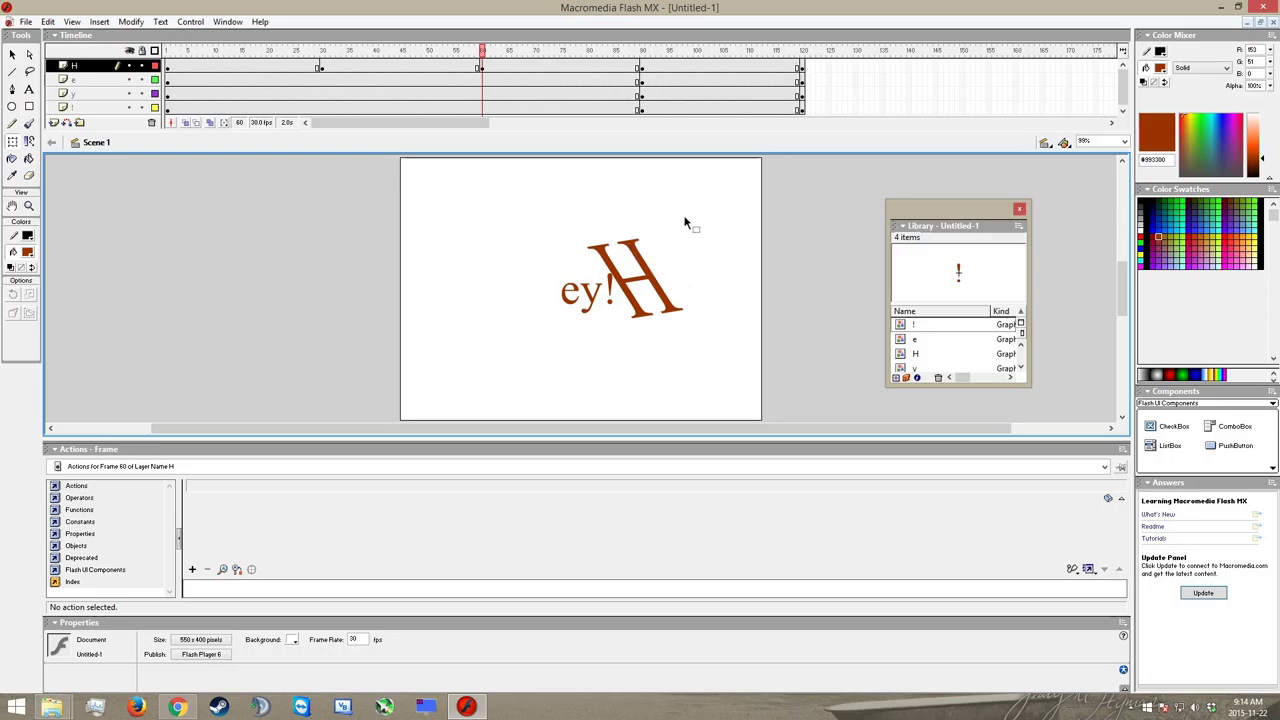
{"action": "left_click", "coordinate": [169, 67]}
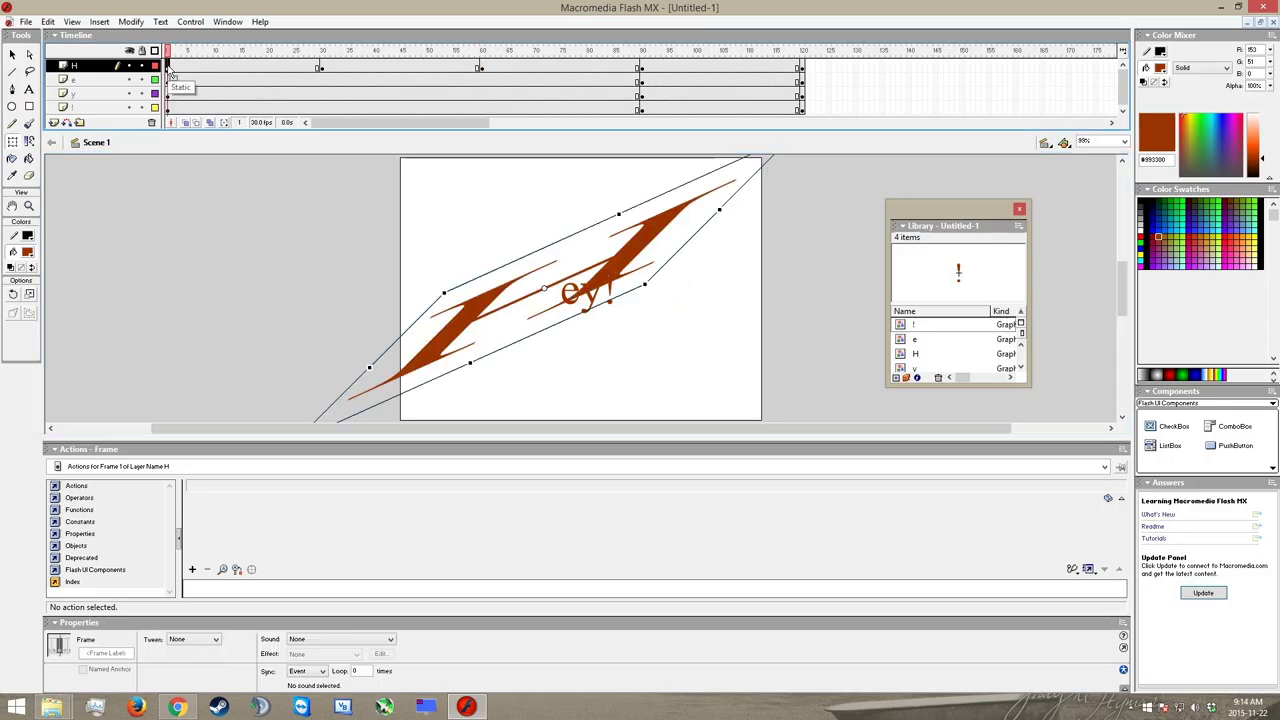
{"action": "left_click", "coordinate": [321, 67]}
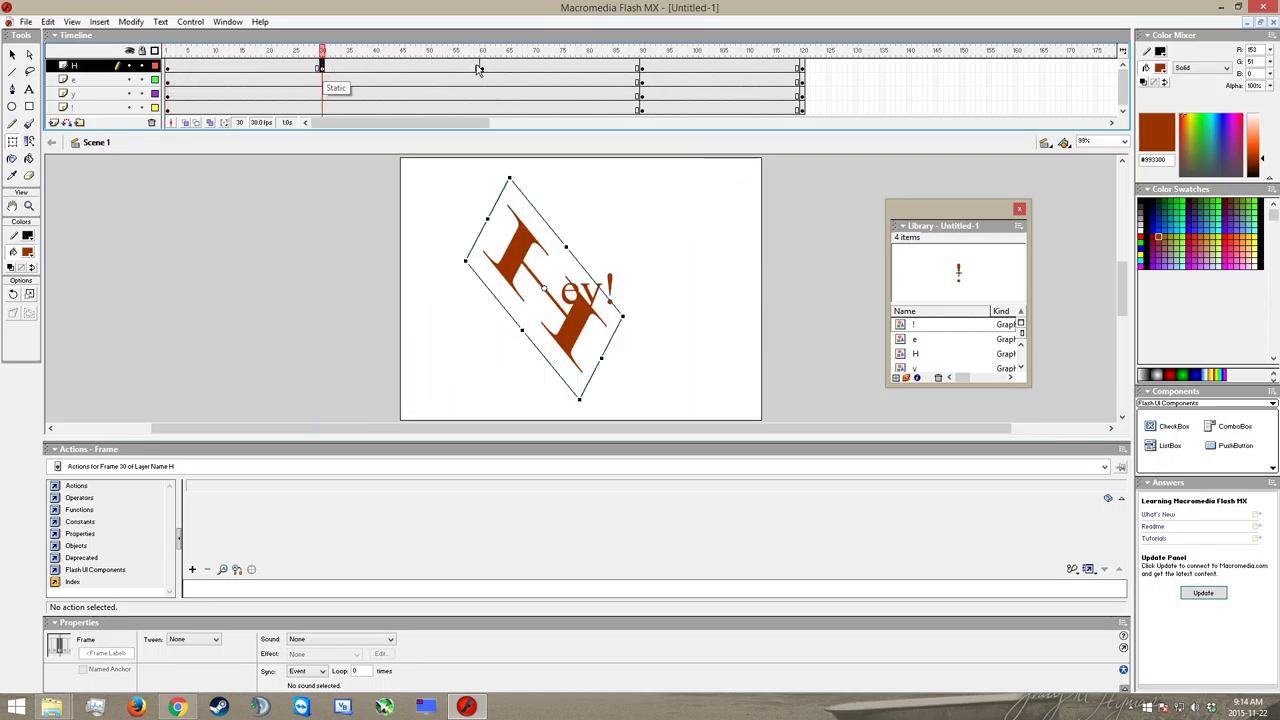
{"action": "left_click", "coordinate": [480, 68]}
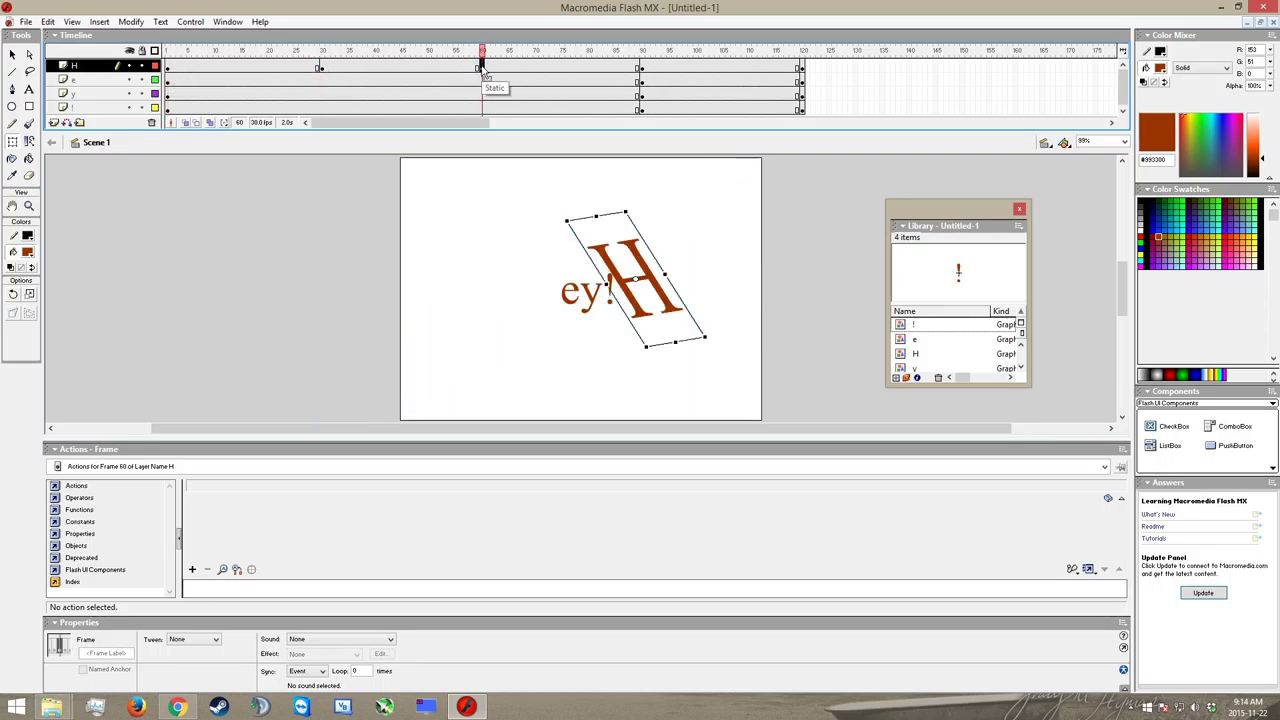
{"action": "left_click", "coordinate": [643, 68]}
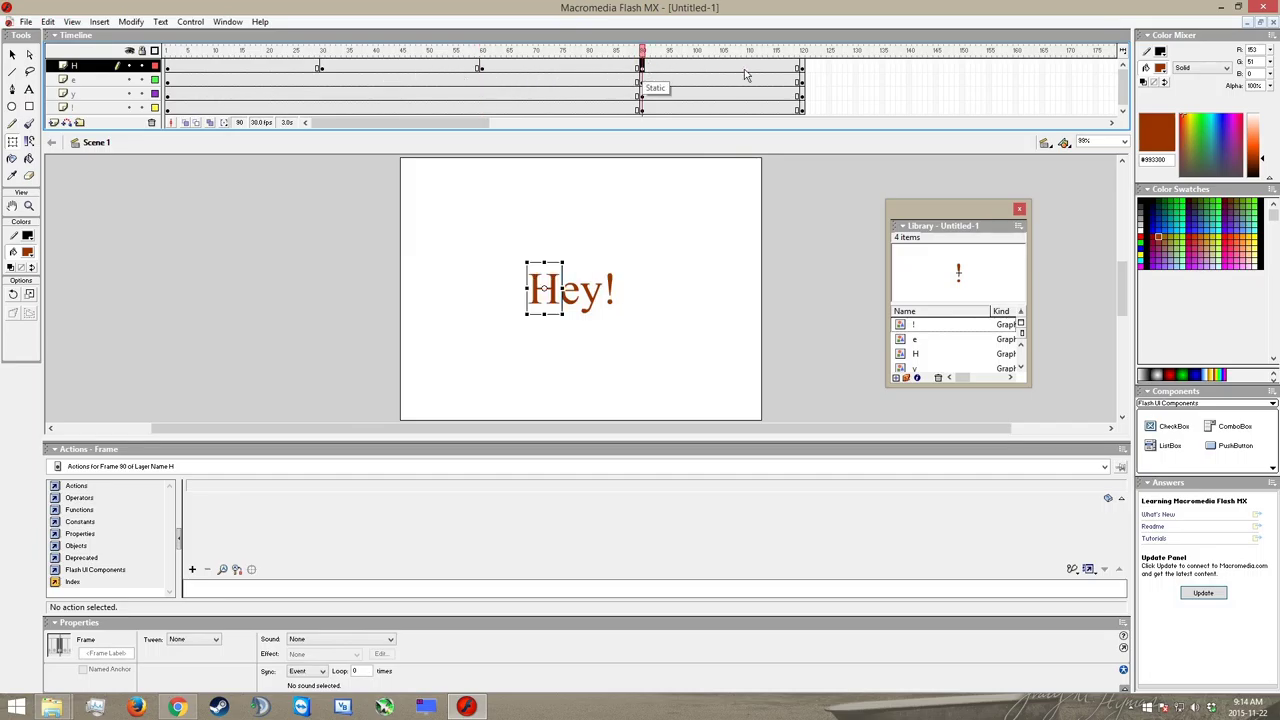
{"action": "left_click", "coordinate": [801, 68]}
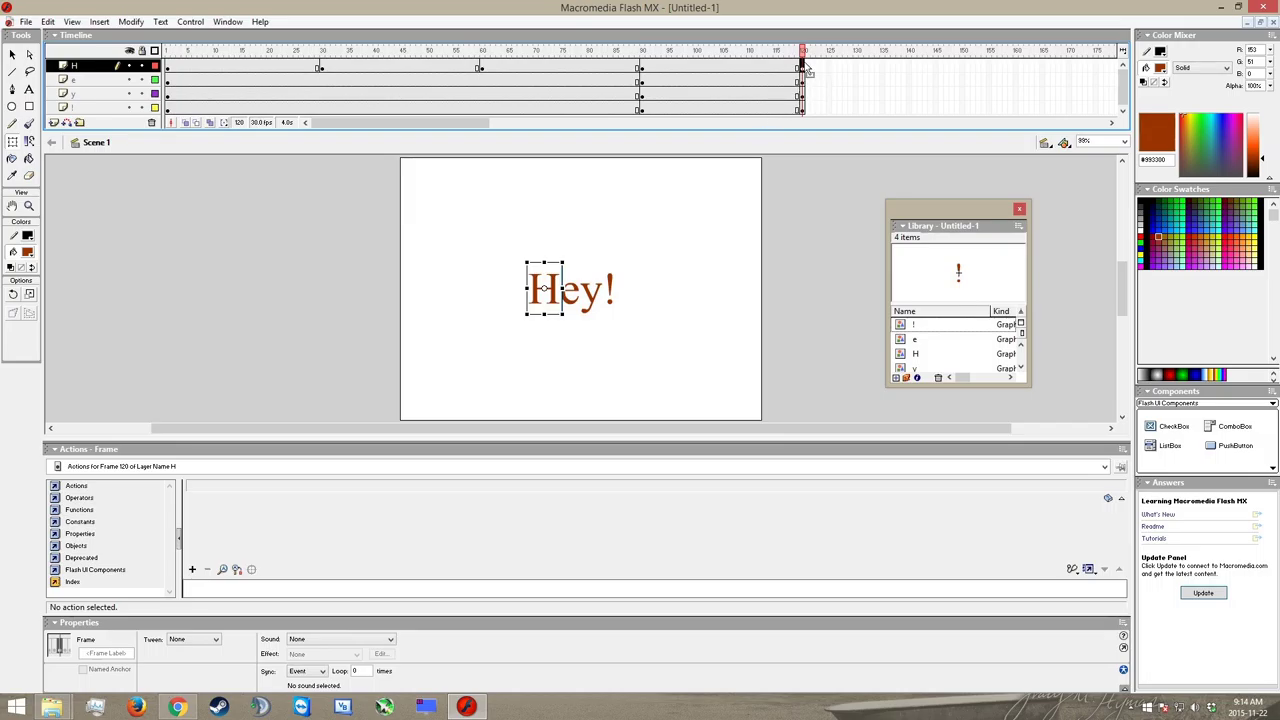
{"action": "left_click", "coordinate": [640, 66]}
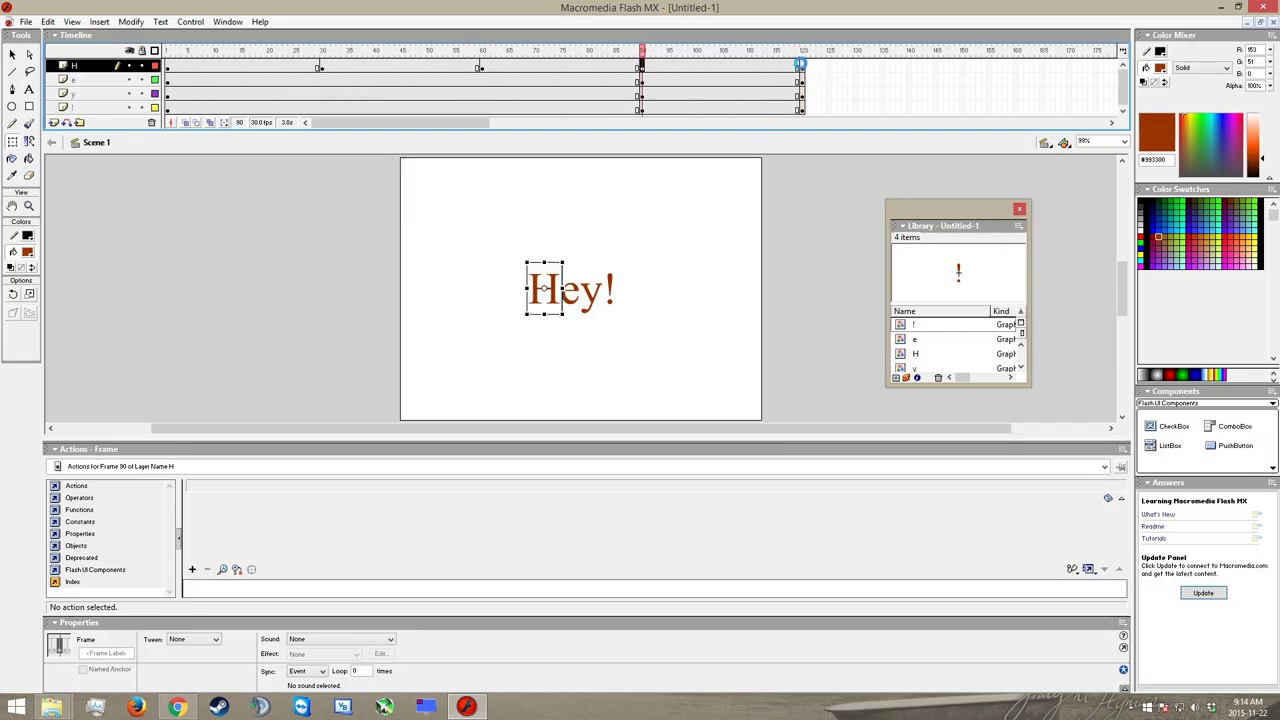
{"action": "left_click", "coordinate": [801, 66]}
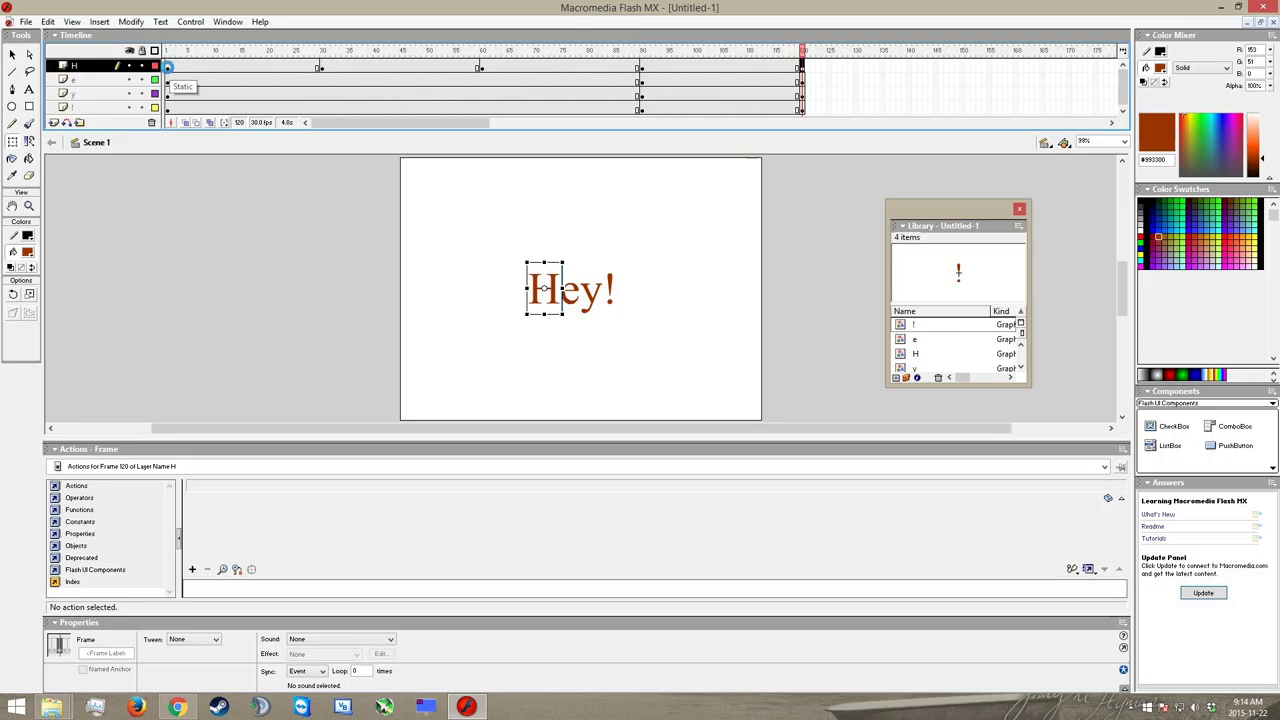
{"action": "left_click", "coordinate": [169, 67]}
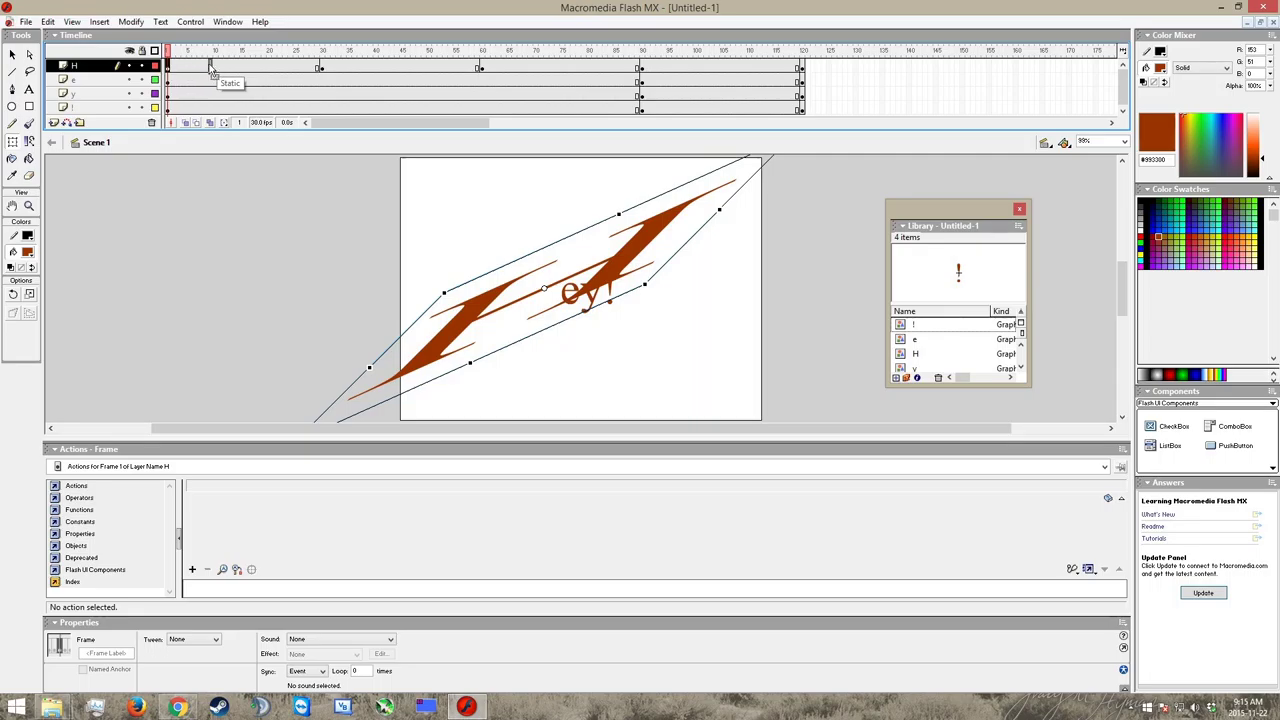
Select the frames on layer H and apply Create Motion Tween to them.
{"action": "left_click", "coordinate": [182, 92]}
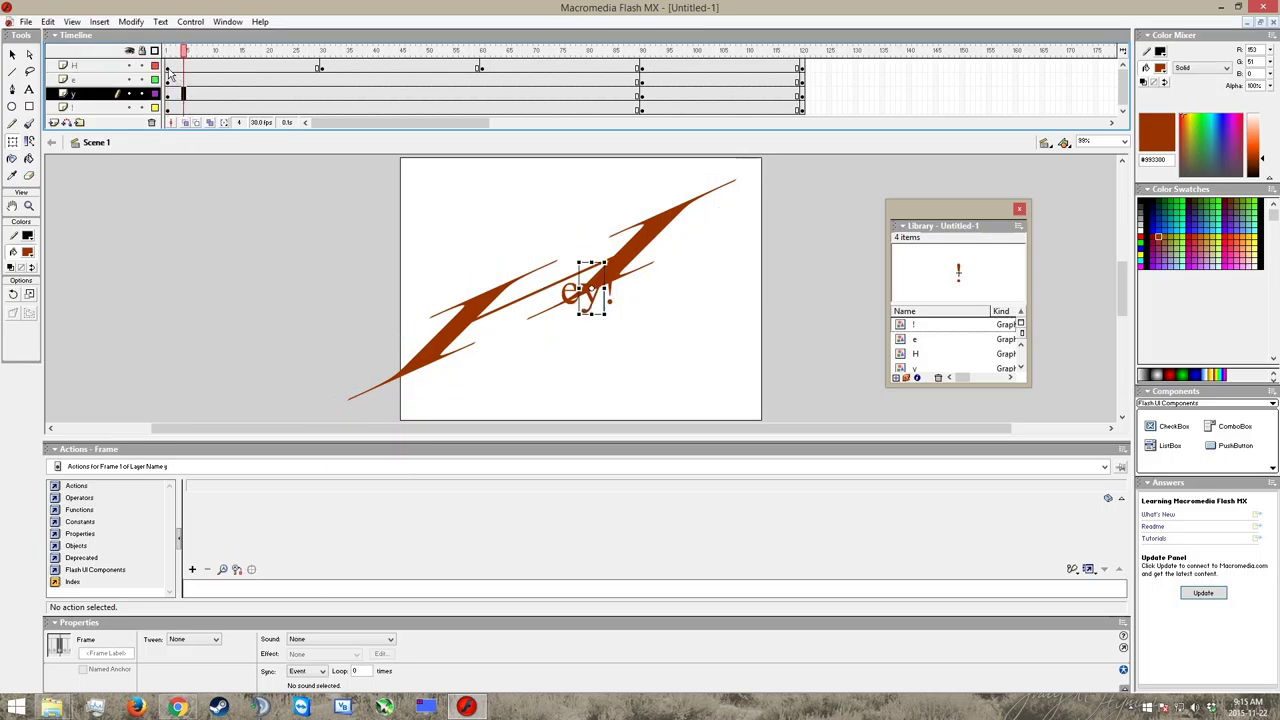
{"action": "left_click_drag", "start_coordinate": [180, 72], "coordinate": [803, 64]}
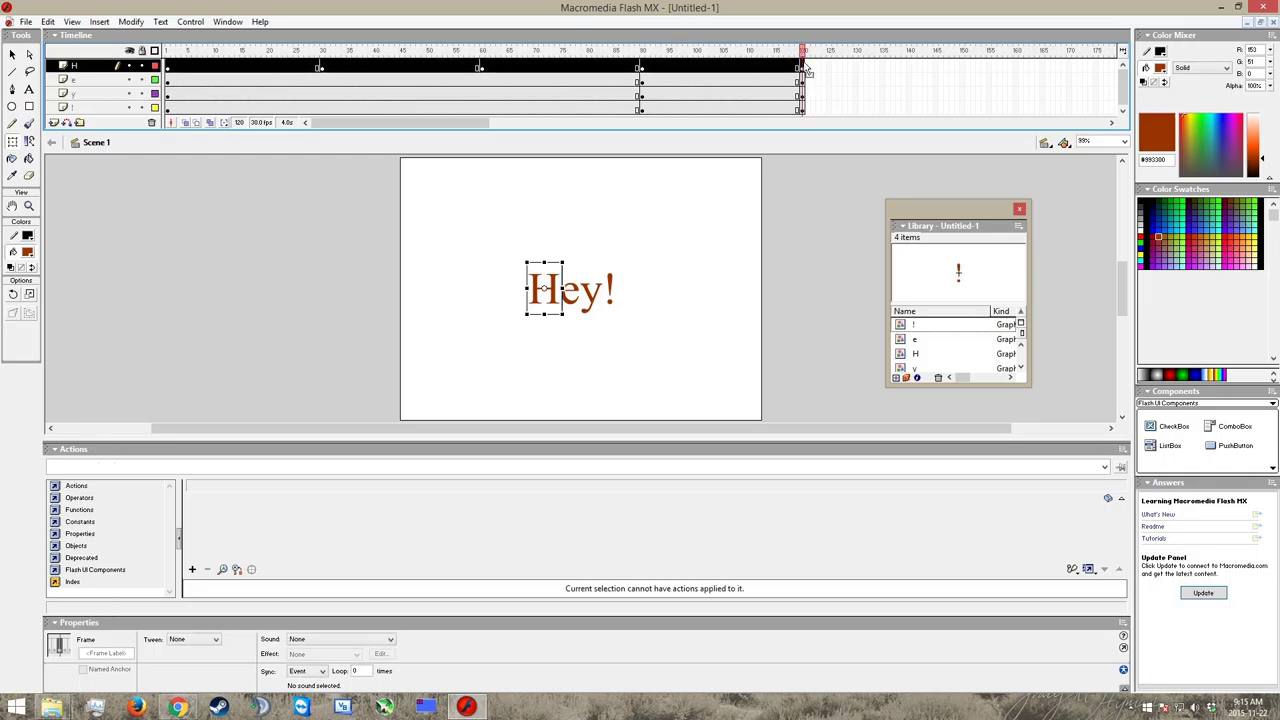
{"action": "right_click", "coordinate": [228, 73]}
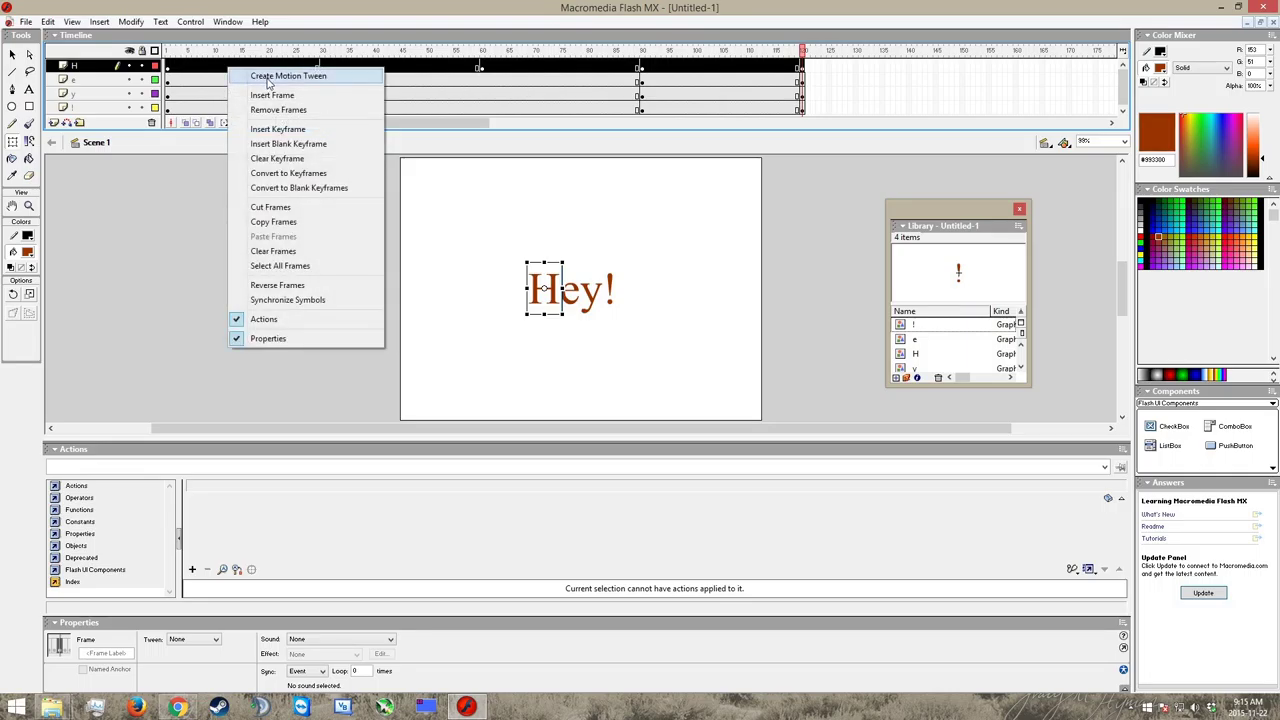
{"action": "left_click", "coordinate": [267, 80]}
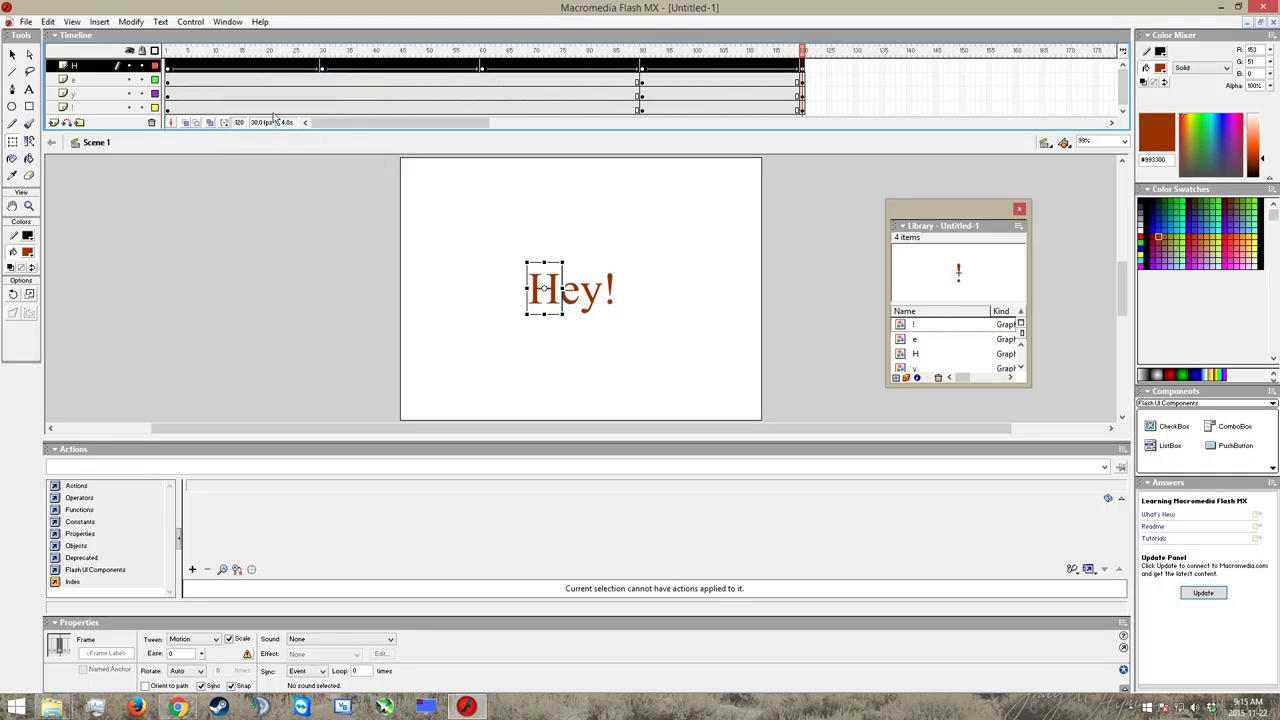
Inspect the tweened H at frames 1, 30 and 60, scrubbing the playhead between them.
{"action": "left_click", "coordinate": [182, 76]}
{"action": "left_click", "coordinate": [170, 67]}
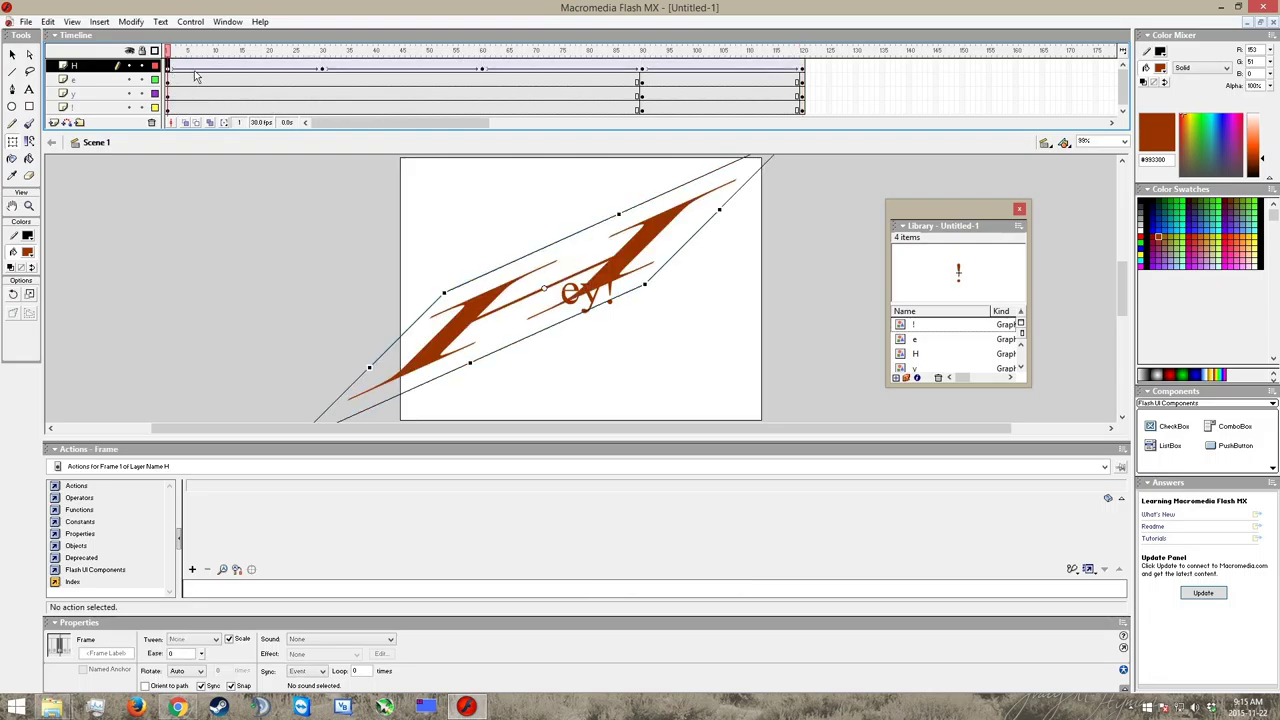
{"action": "left_click", "coordinate": [320, 68]}
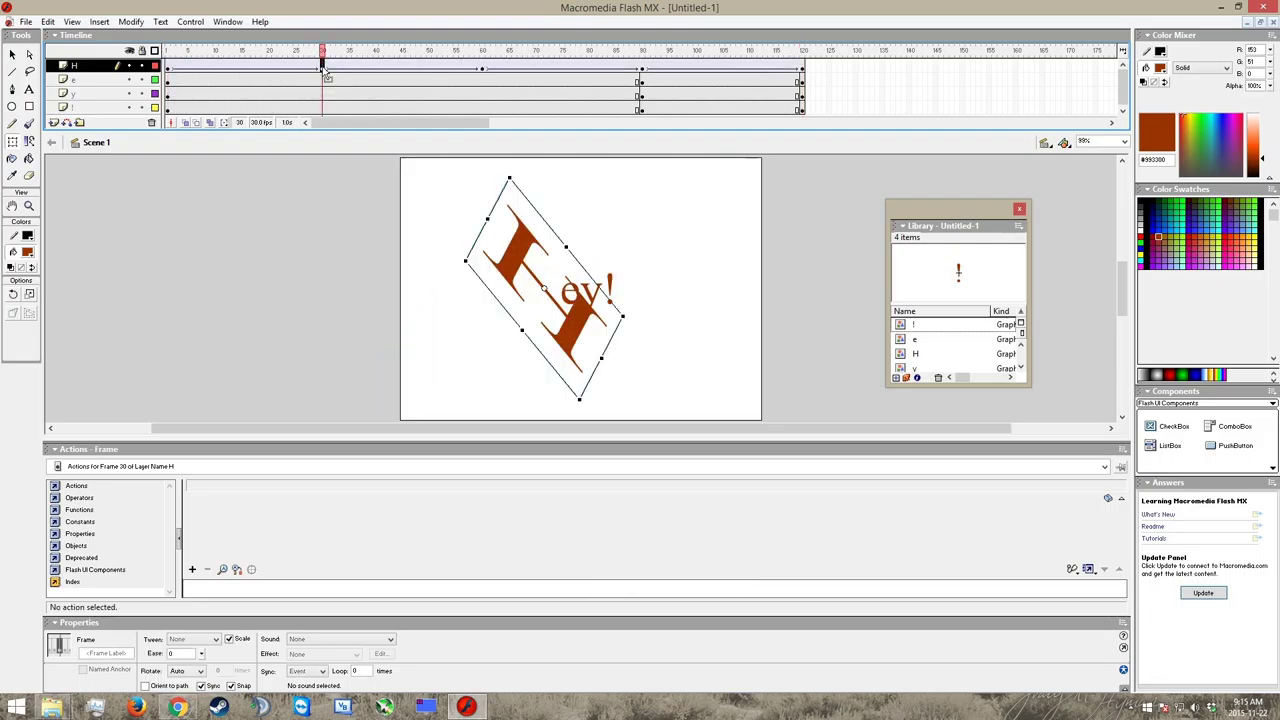
{"action": "left_click", "coordinate": [484, 68]}
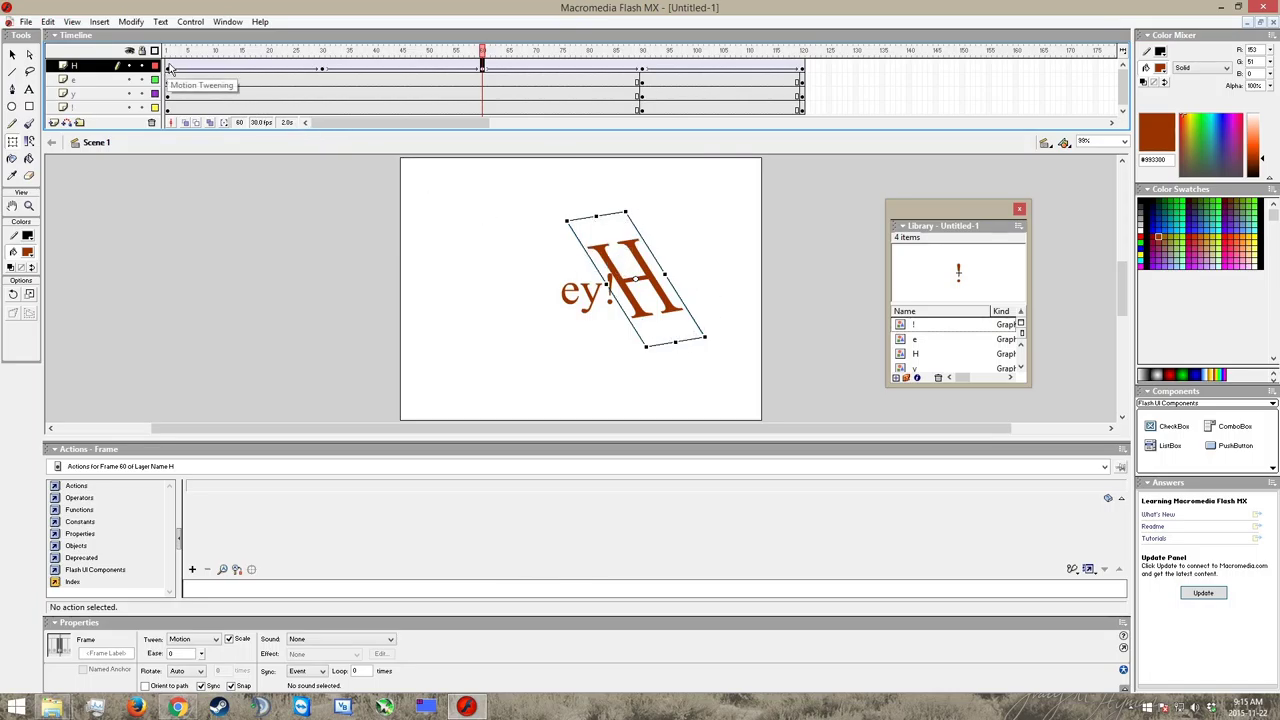
{"action": "left_click", "coordinate": [322, 67]}
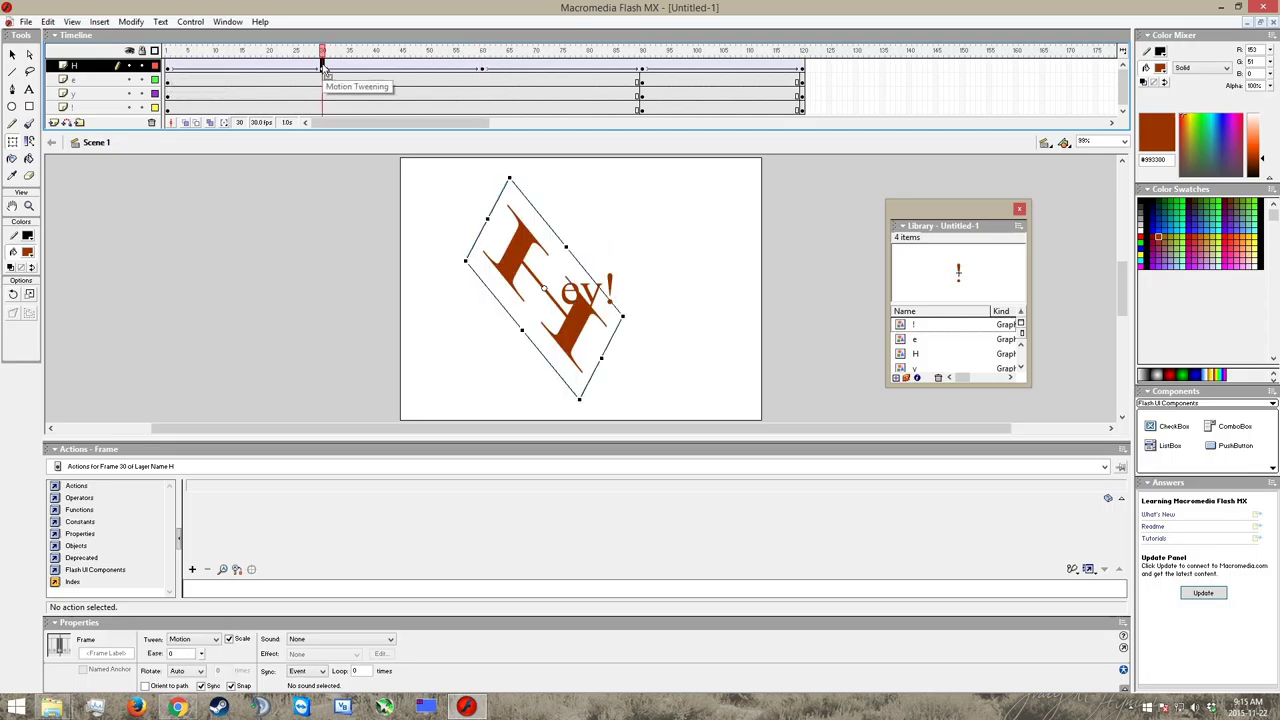
{"action": "left_click", "coordinate": [169, 67]}
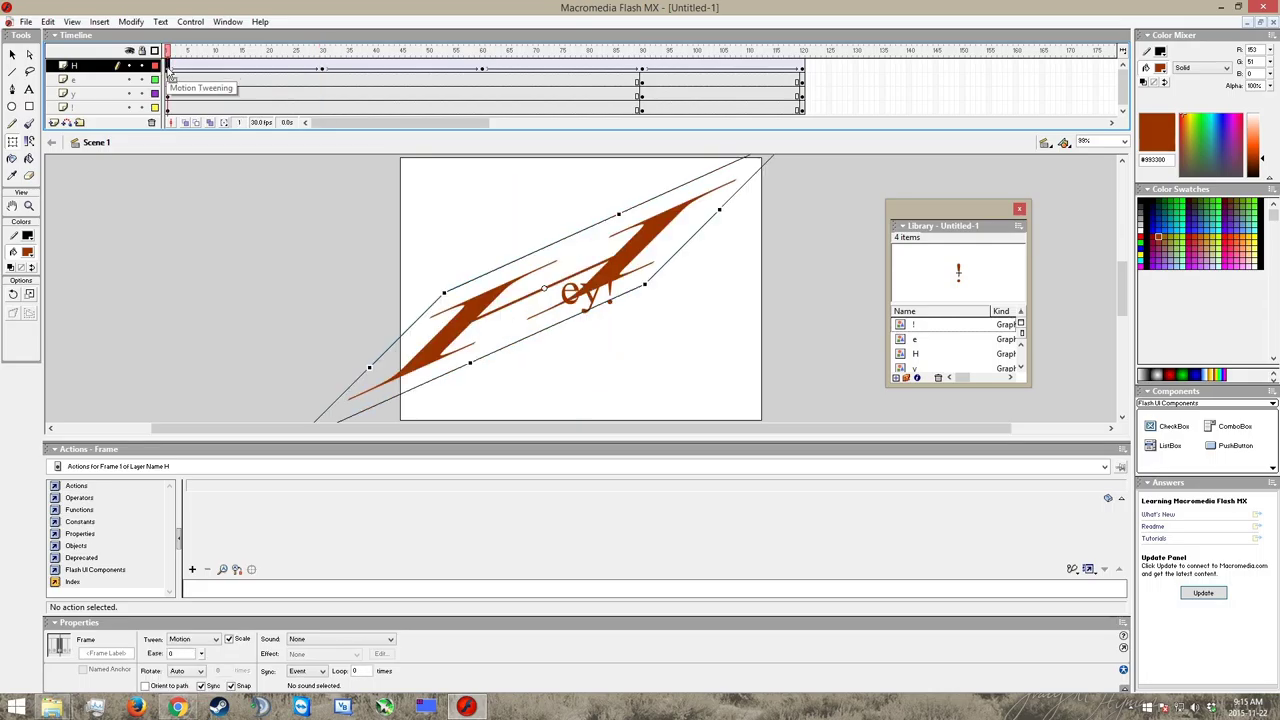
{"action": "left_click", "coordinate": [322, 65]}
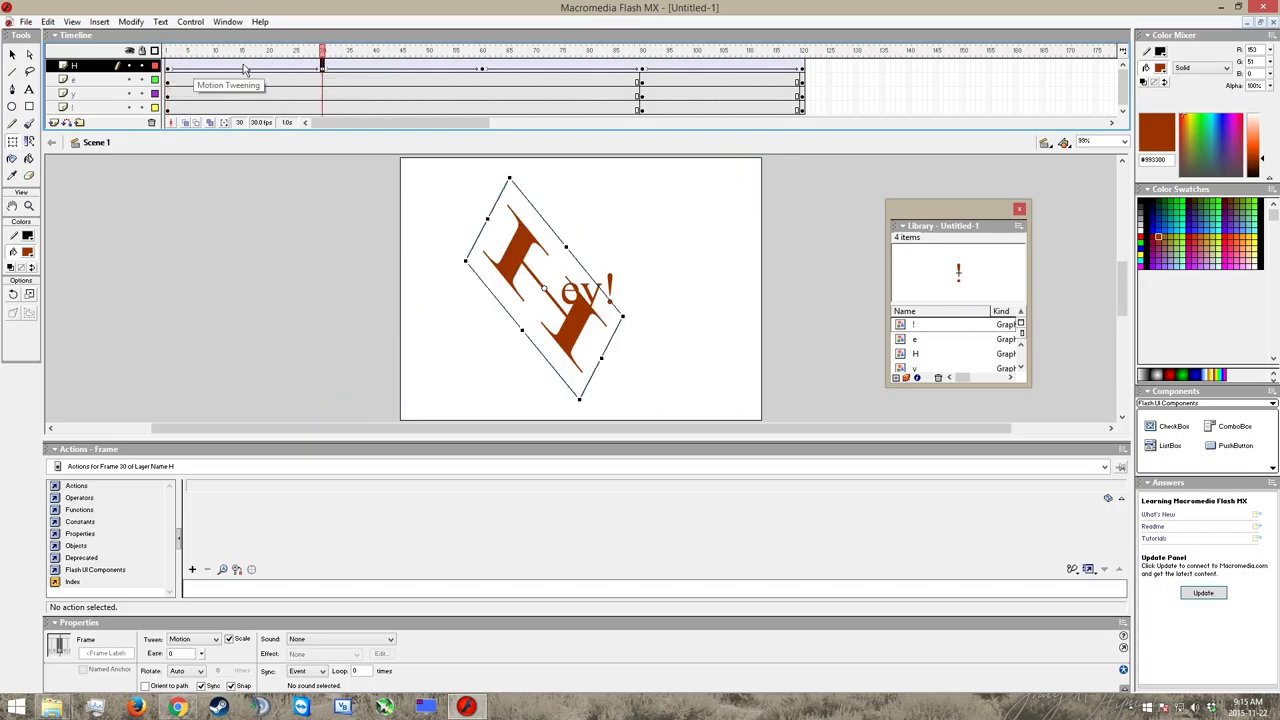
{"action": "left_click_drag", "start_coordinate": [168, 67], "coordinate": [322, 69]}
{"action": "key", "text": "Home"}
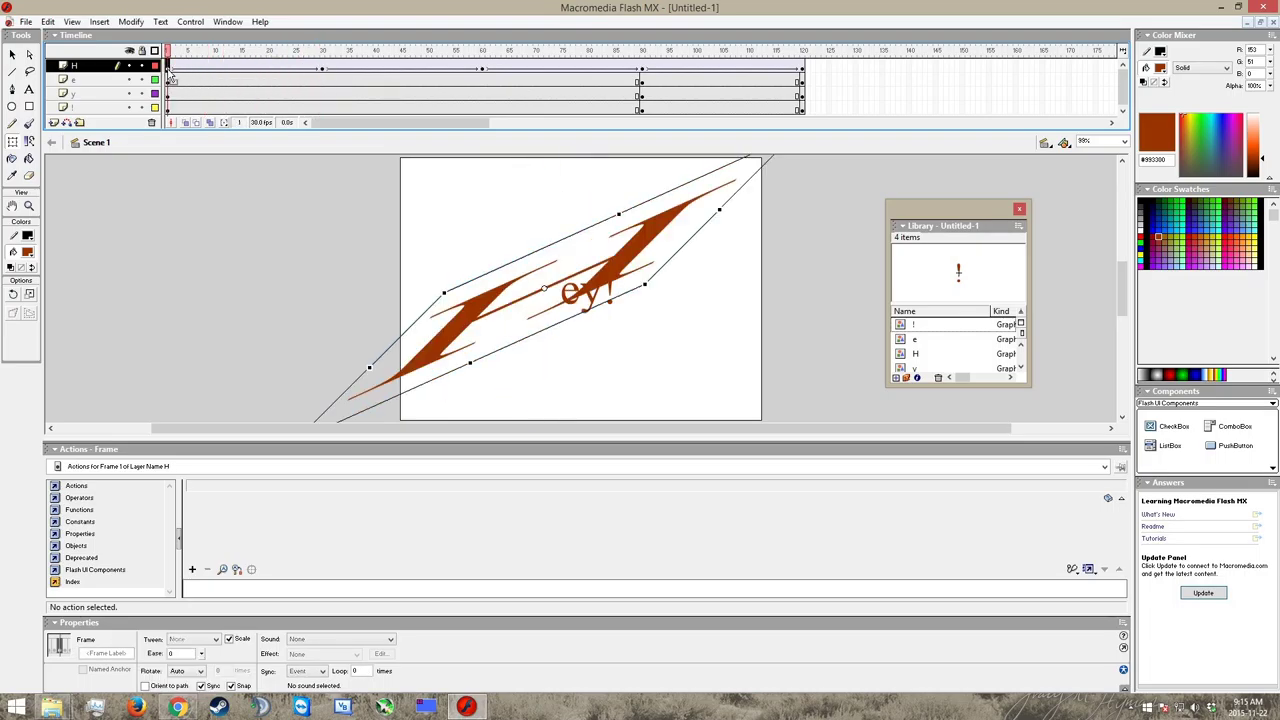
{"action": "left_click", "coordinate": [322, 70]}
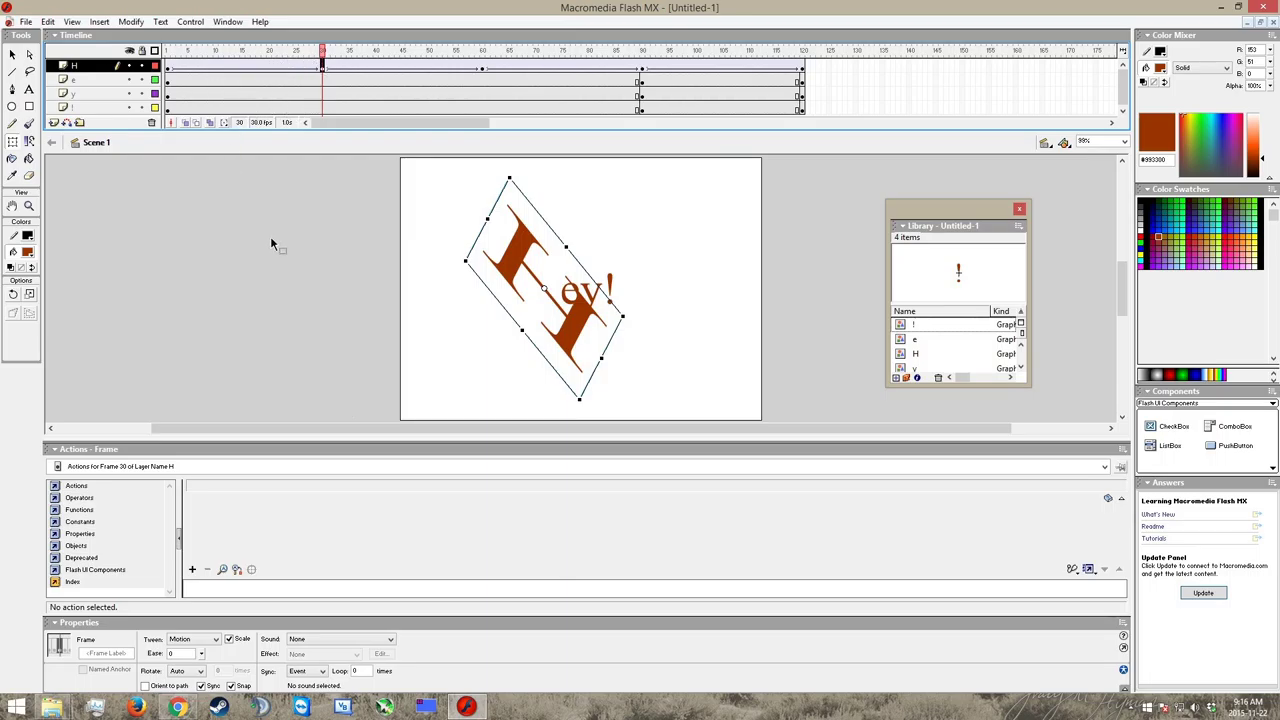
Play the movie three times to watch the H tumble into an upright 'Hey!'.
{"action": "key", "text": "Return"}
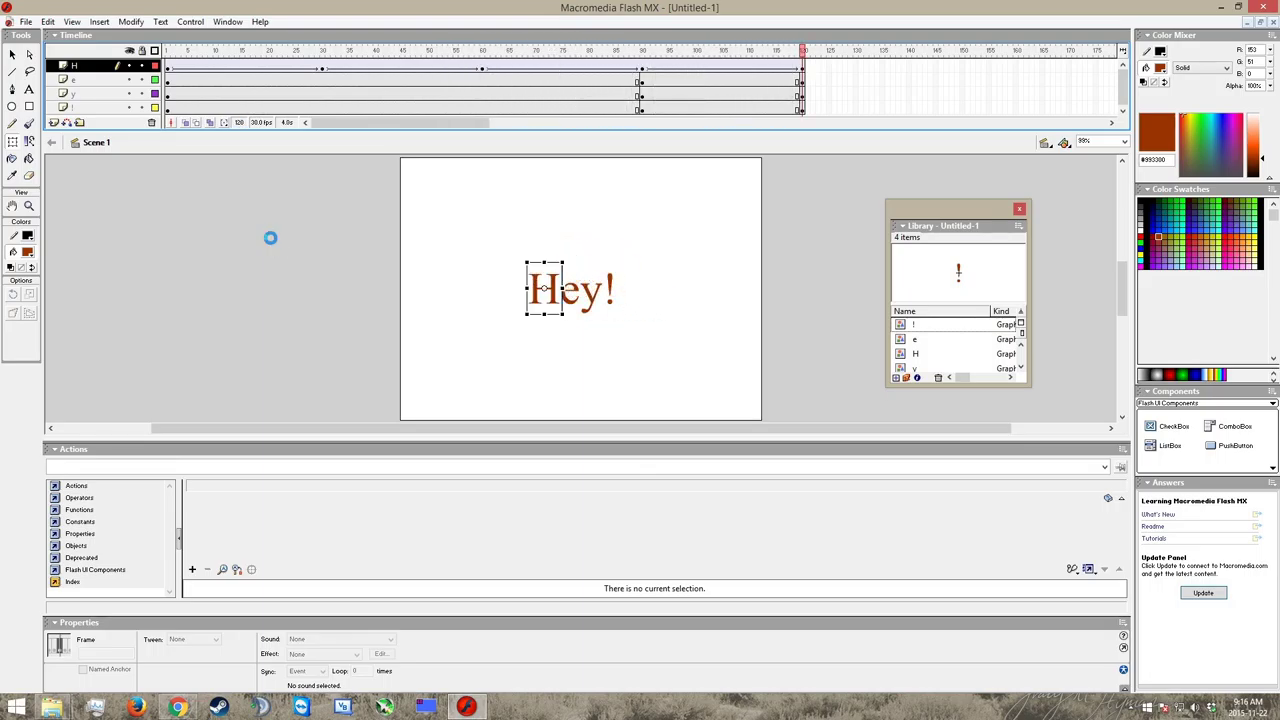
{"action": "key", "text": "Return"}
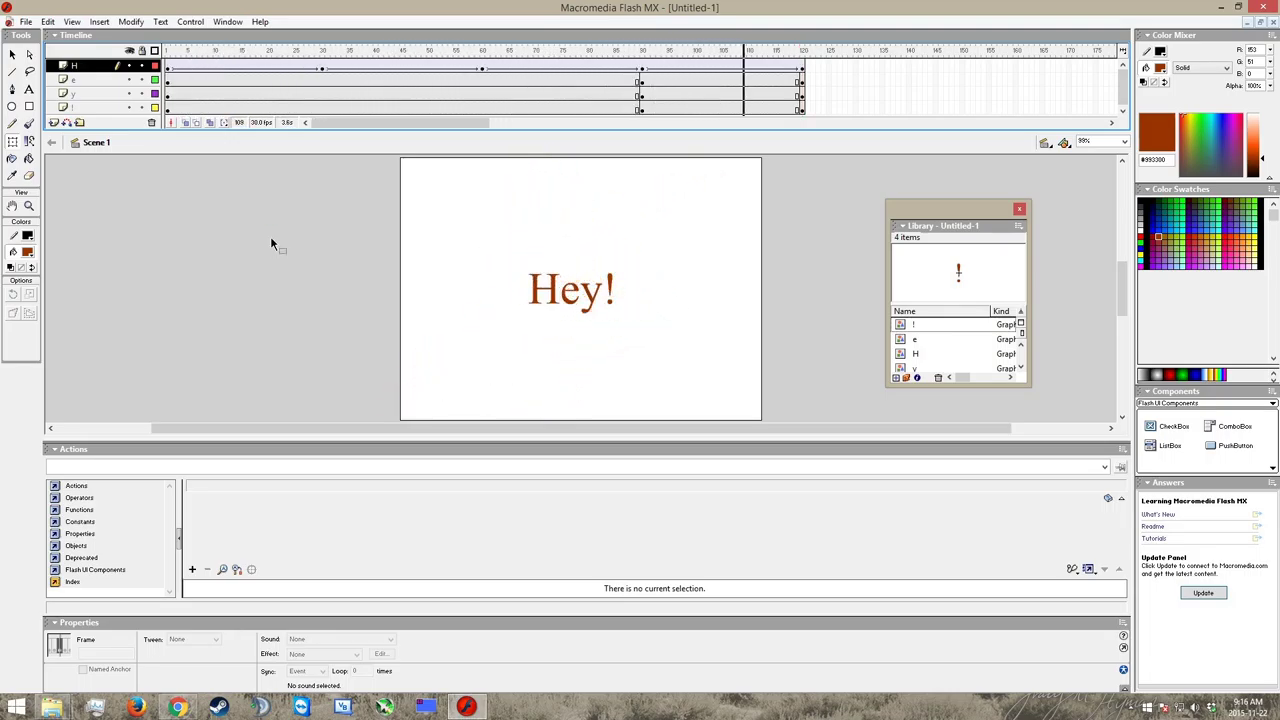
{"action": "key", "text": "Return"}
At frame 1, stretch the e taller and wider, then rotate it down-right.
{"action": "left_click", "coordinate": [93, 80]}
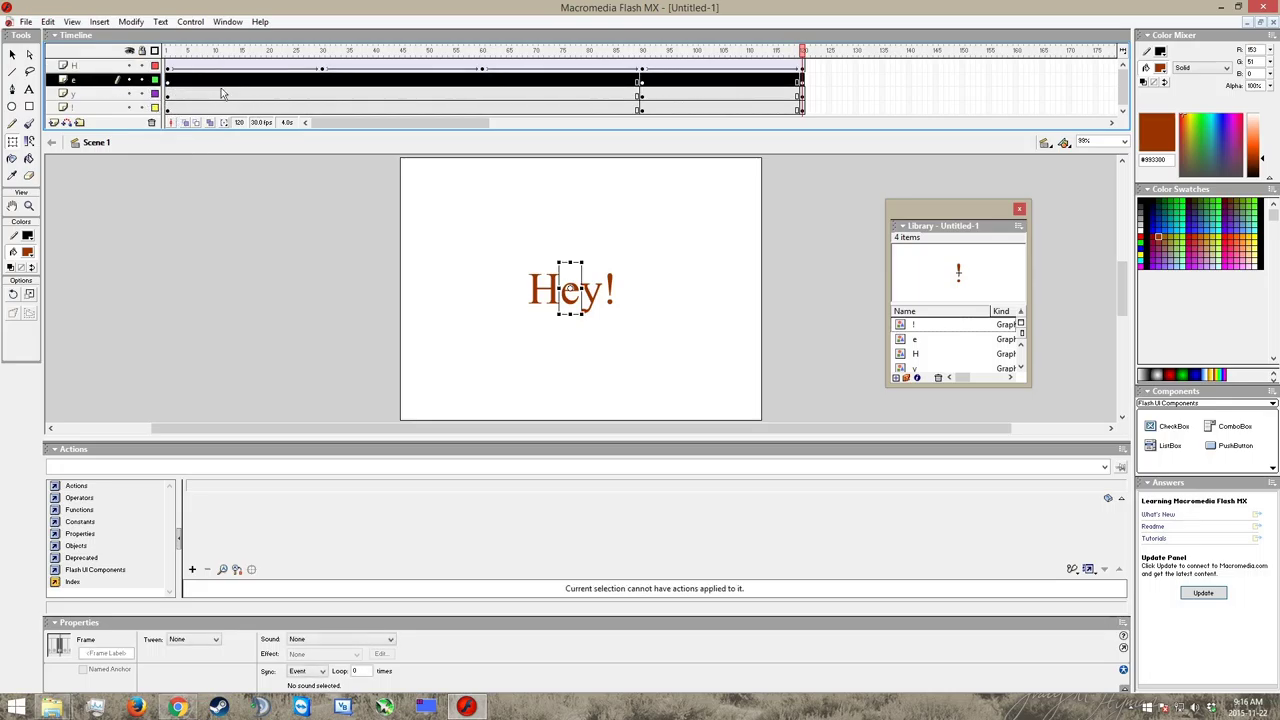
{"action": "left_click", "coordinate": [170, 84]}
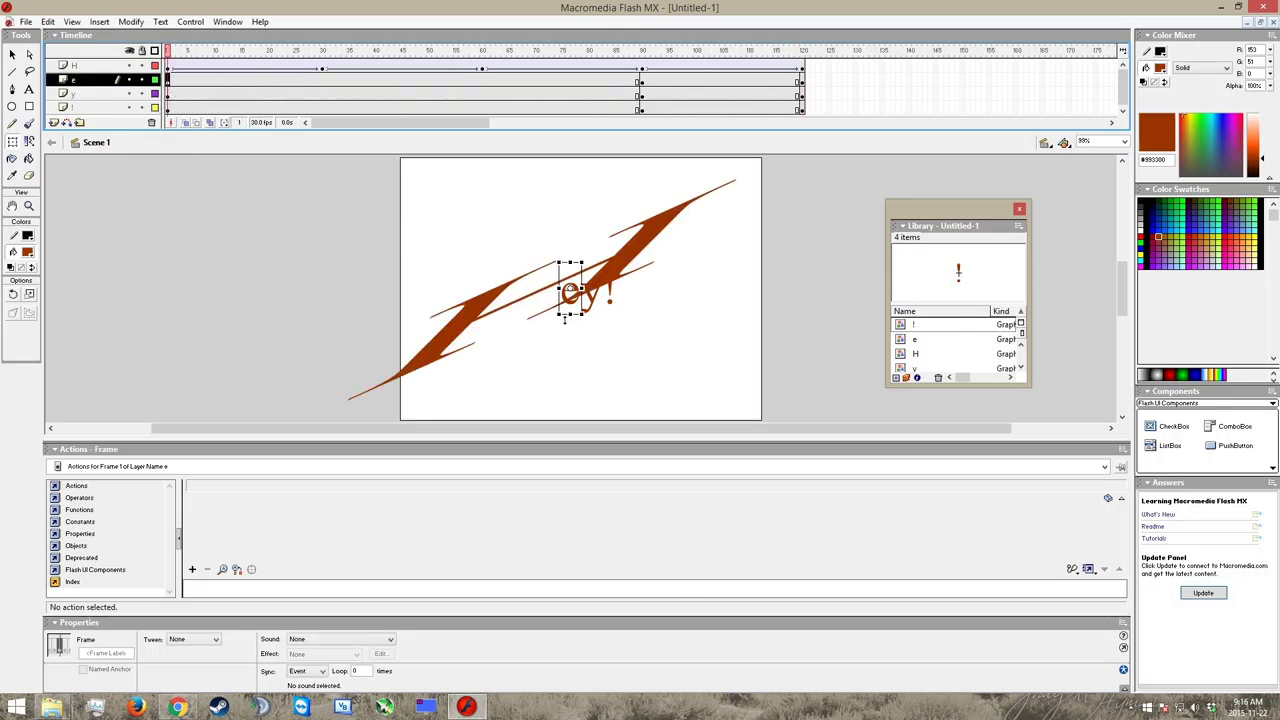
{"action": "left_click_drag", "start_coordinate": [569, 314], "coordinate": [570, 382]}
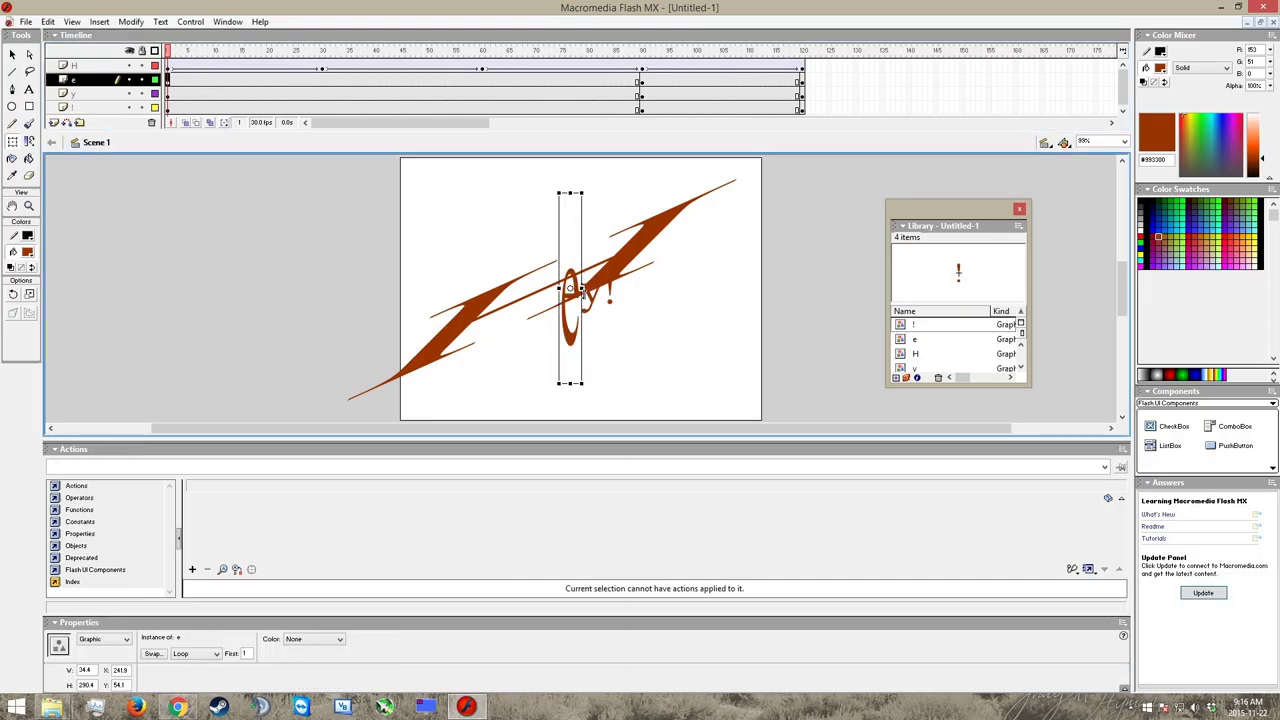
{"action": "left_click_drag", "start_coordinate": [582, 290], "coordinate": [638, 343]}
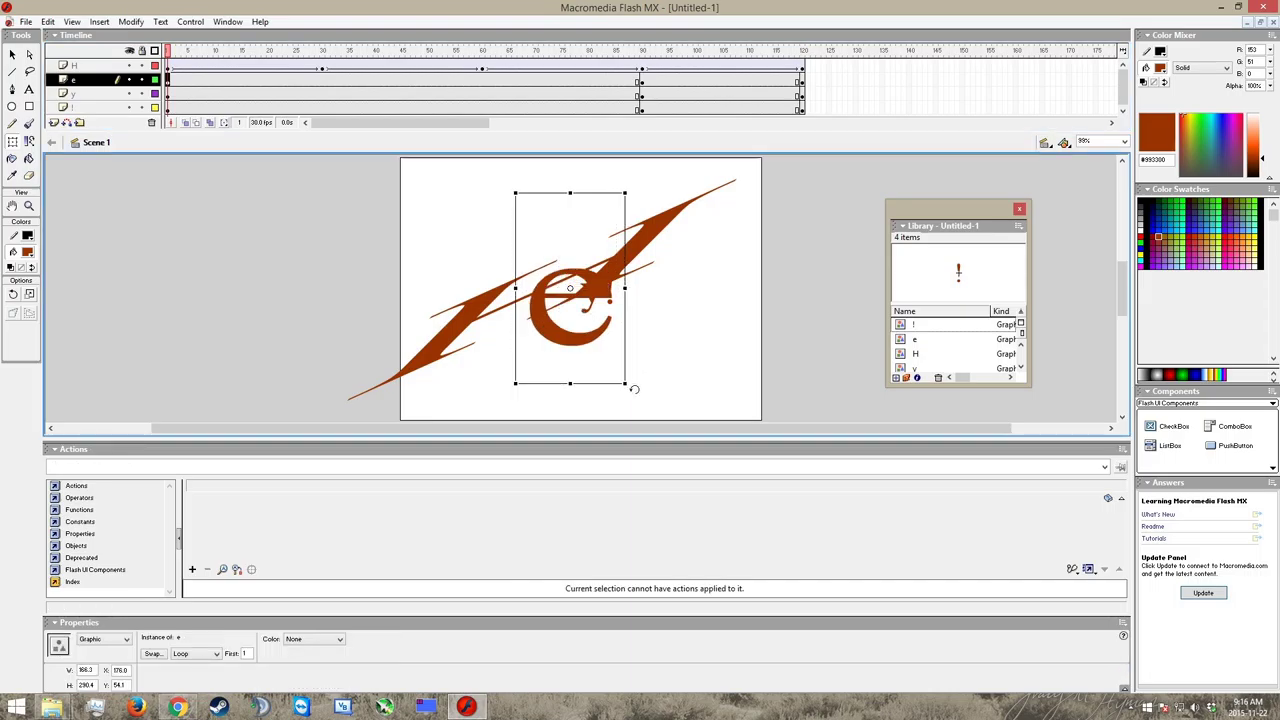
{"action": "left_click_drag", "start_coordinate": [633, 389], "coordinate": [676, 383]}
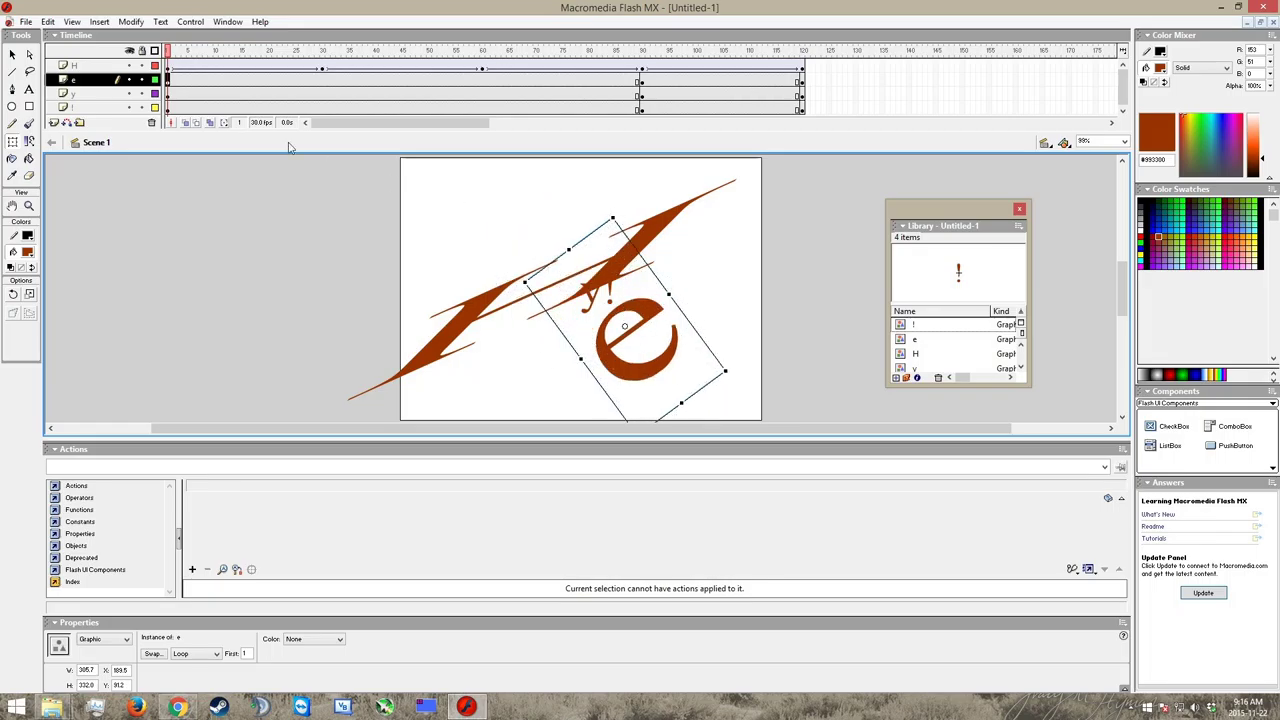
Add a keyframe at frame 30 and skew and squash the e into a new pose.
{"action": "left_click", "coordinate": [322, 79]}
{"action": "right_click", "coordinate": [322, 80]}
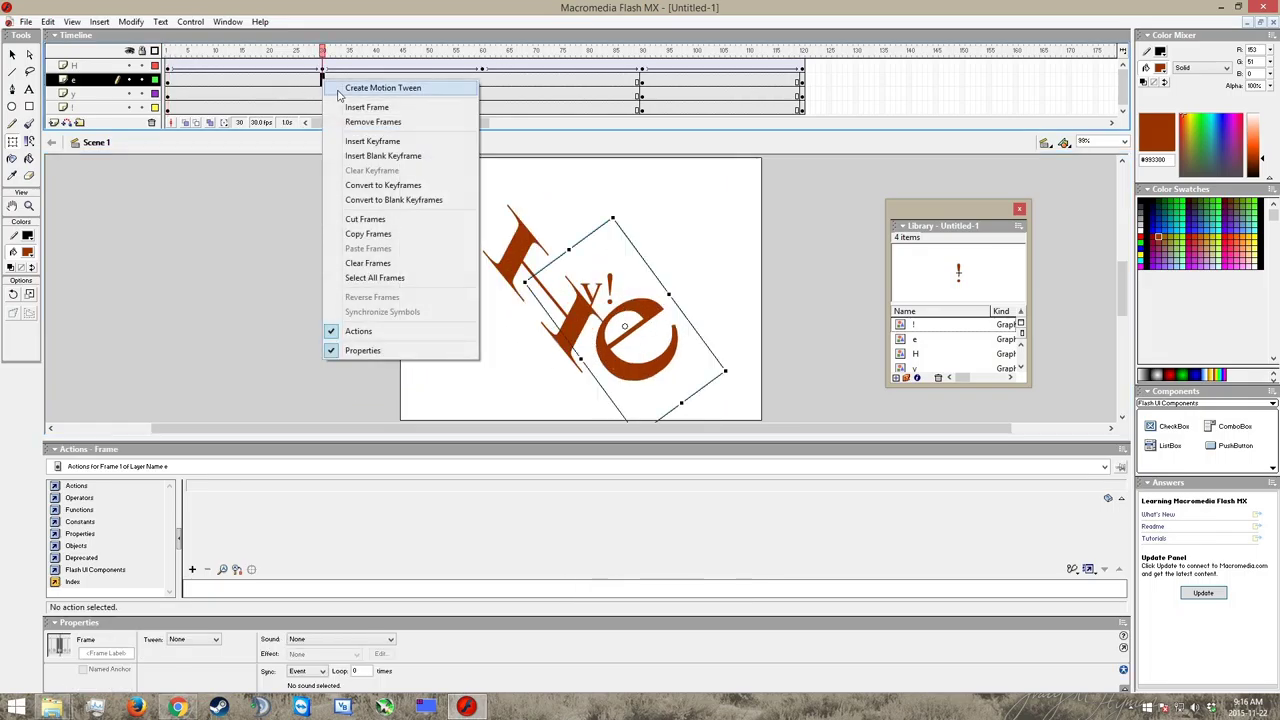
{"action": "left_click", "coordinate": [362, 140]}
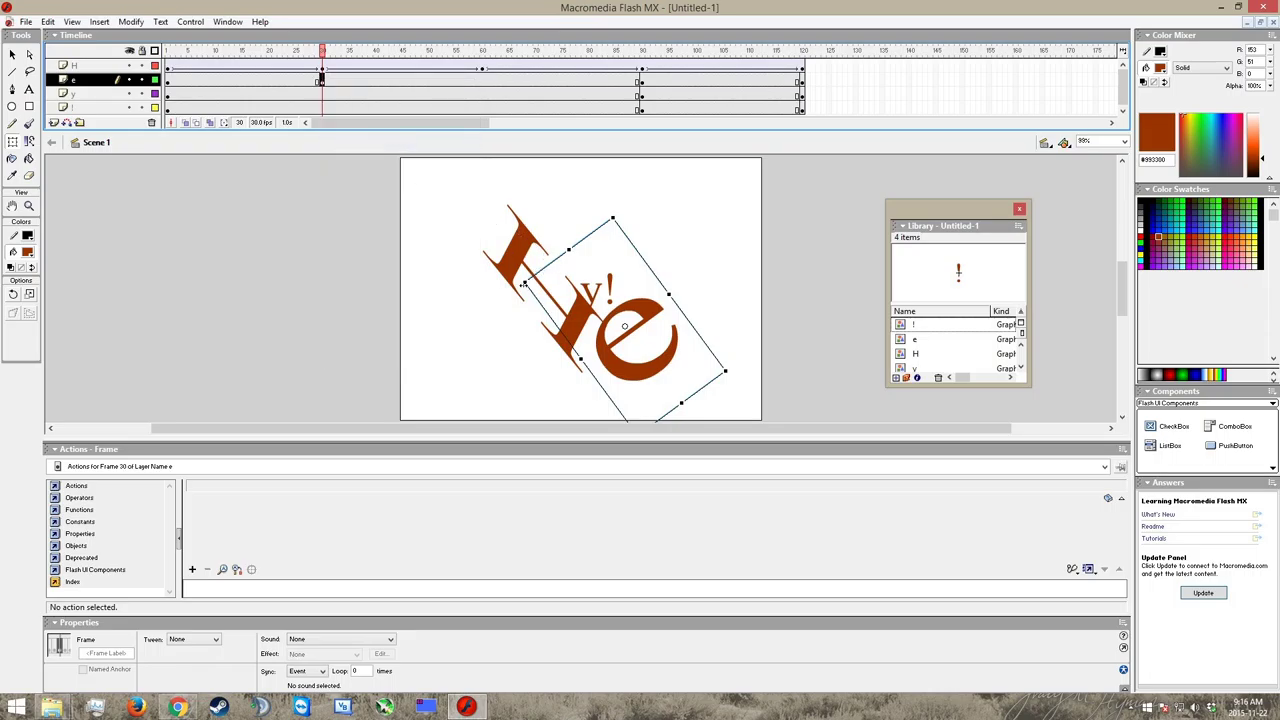
{"action": "left_click_drag", "start_coordinate": [527, 286], "coordinate": [685, 251]}
Add a keyframe at frame 60 with the e slanted and flattened left of y!H, then select the layer's frames.
{"action": "left_click", "coordinate": [481, 81]}
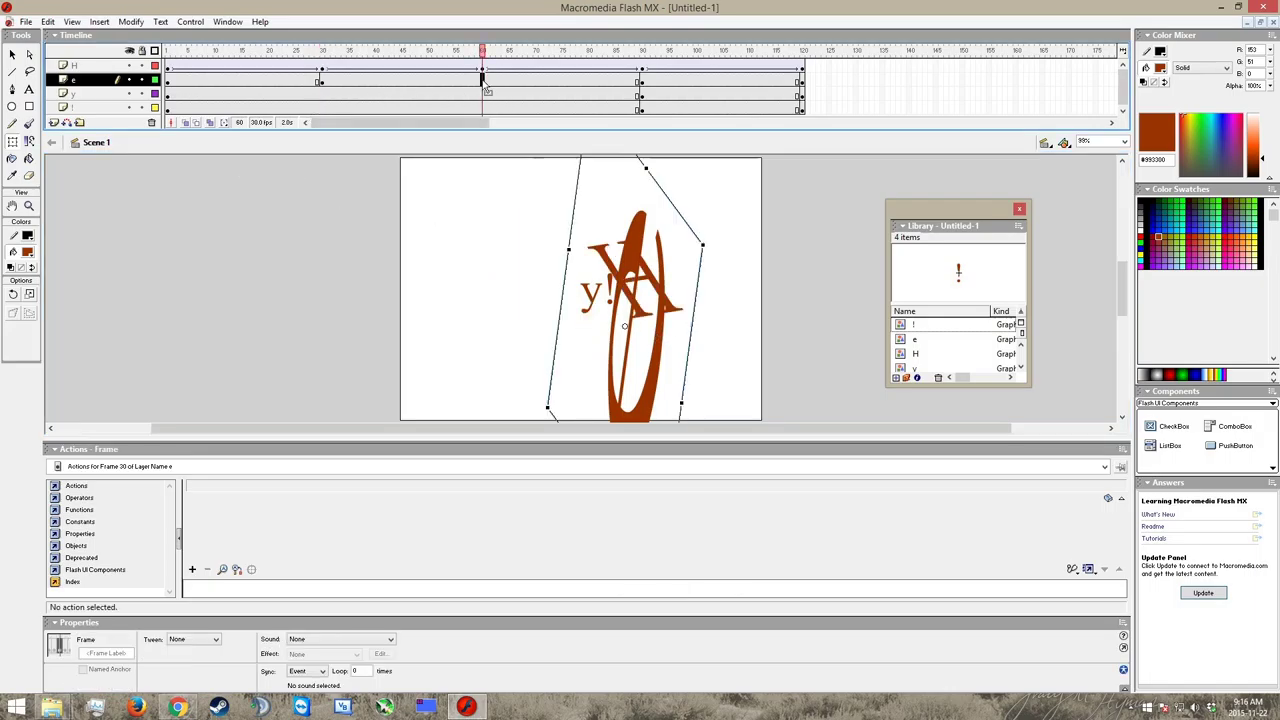
{"action": "right_click", "coordinate": [481, 81]}
{"action": "left_click", "coordinate": [530, 142]}
{"action": "left_click_drag", "start_coordinate": [624, 352], "coordinate": [464, 327]}
{"action": "left_click_drag", "start_coordinate": [556, 240], "coordinate": [588, 337]}
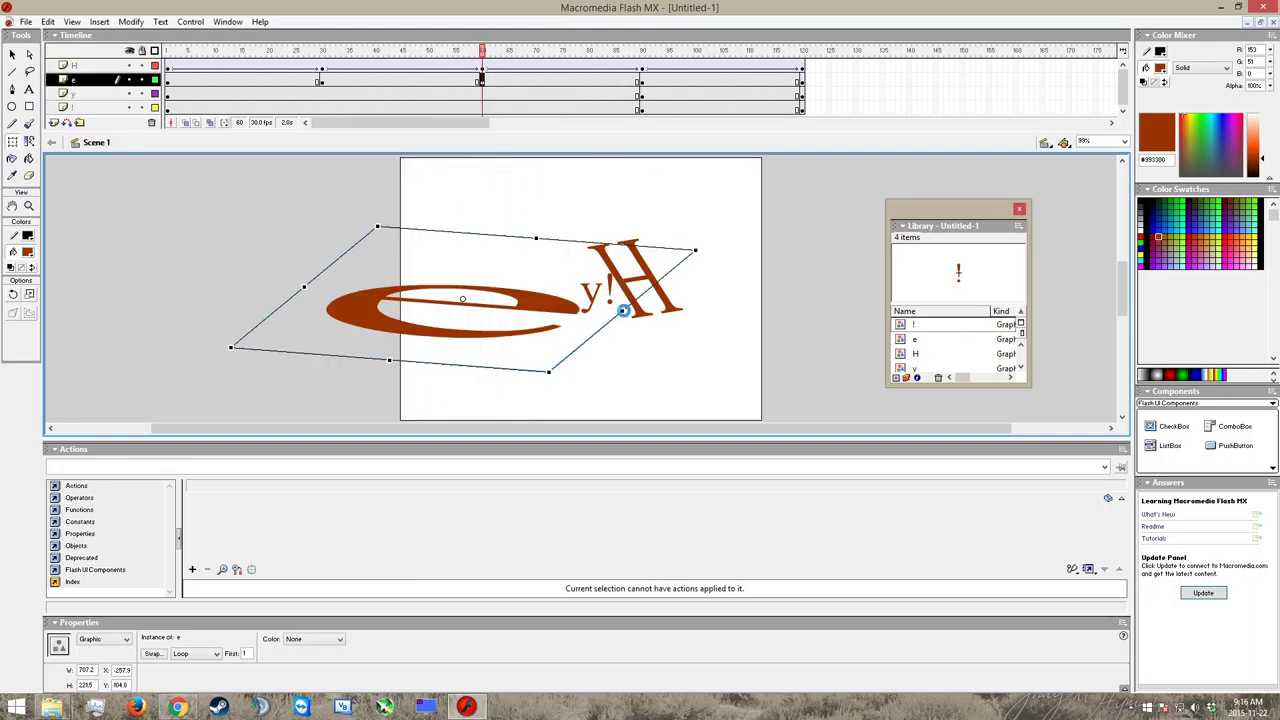
{"action": "left_click_drag", "start_coordinate": [622, 311], "coordinate": [500, 301]}
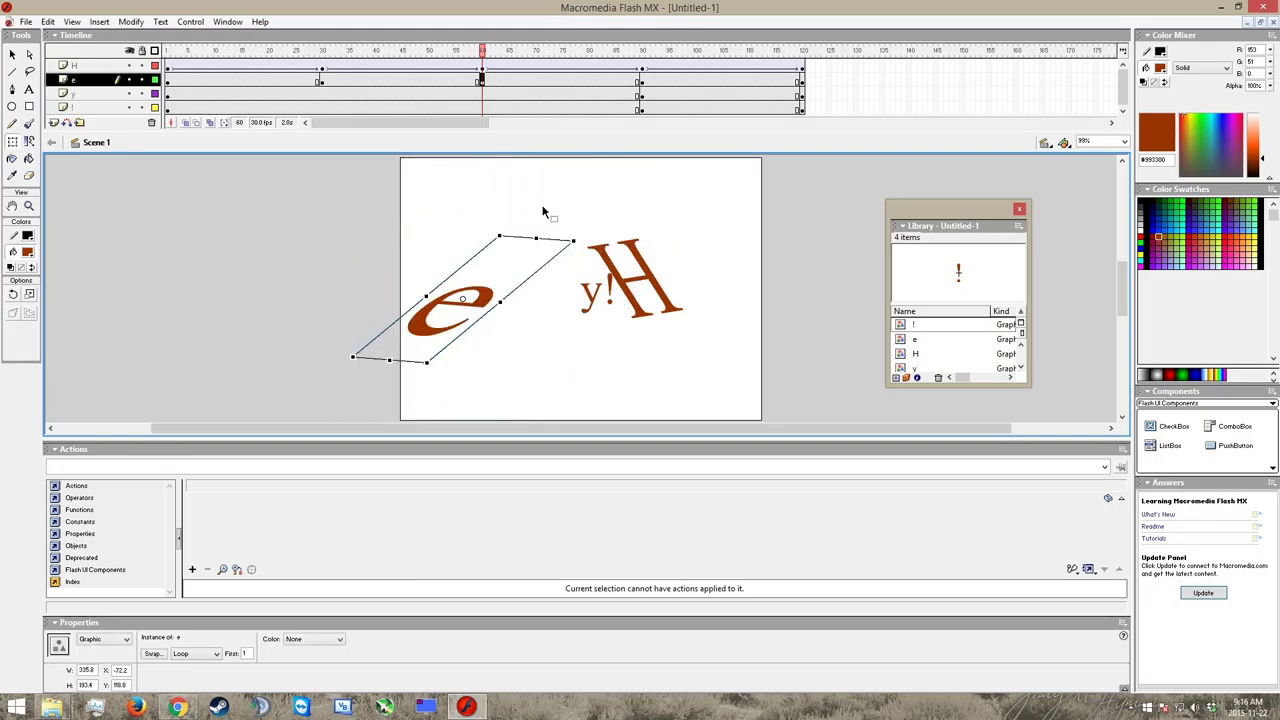
{"action": "left_click", "coordinate": [576, 188]}
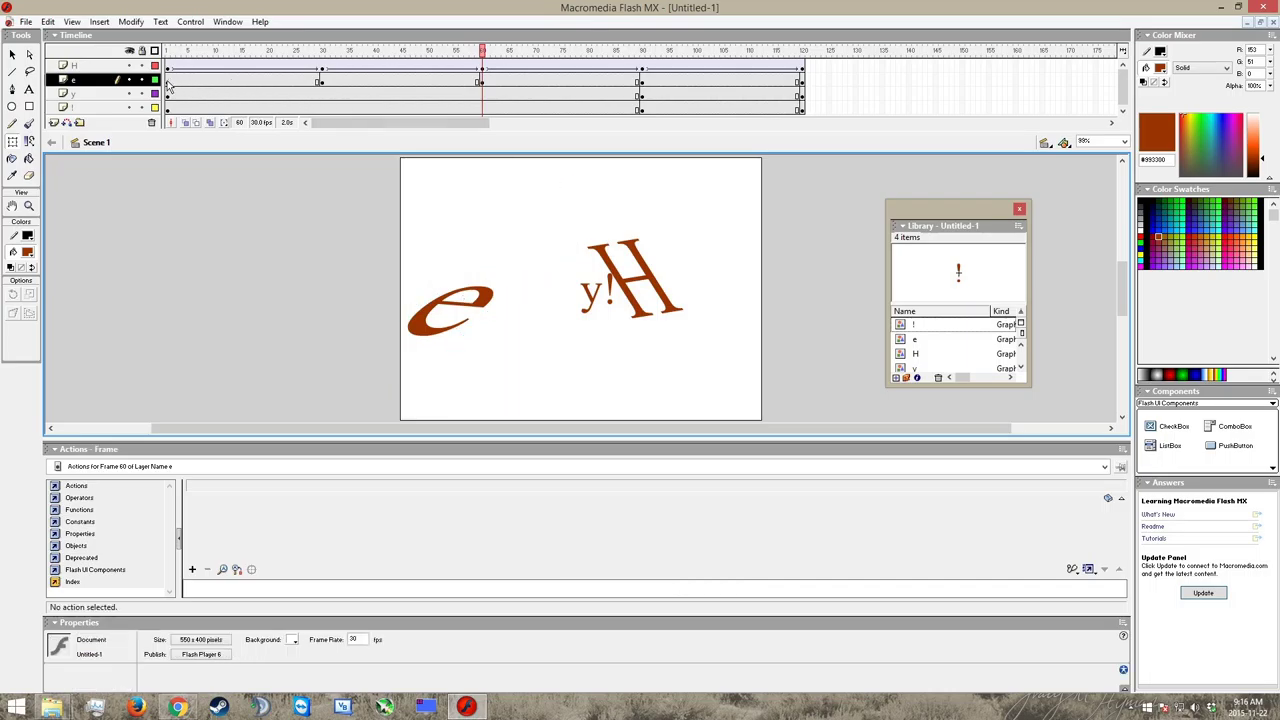
{"action": "left_click_drag", "start_coordinate": [170, 86], "coordinate": [806, 85]}
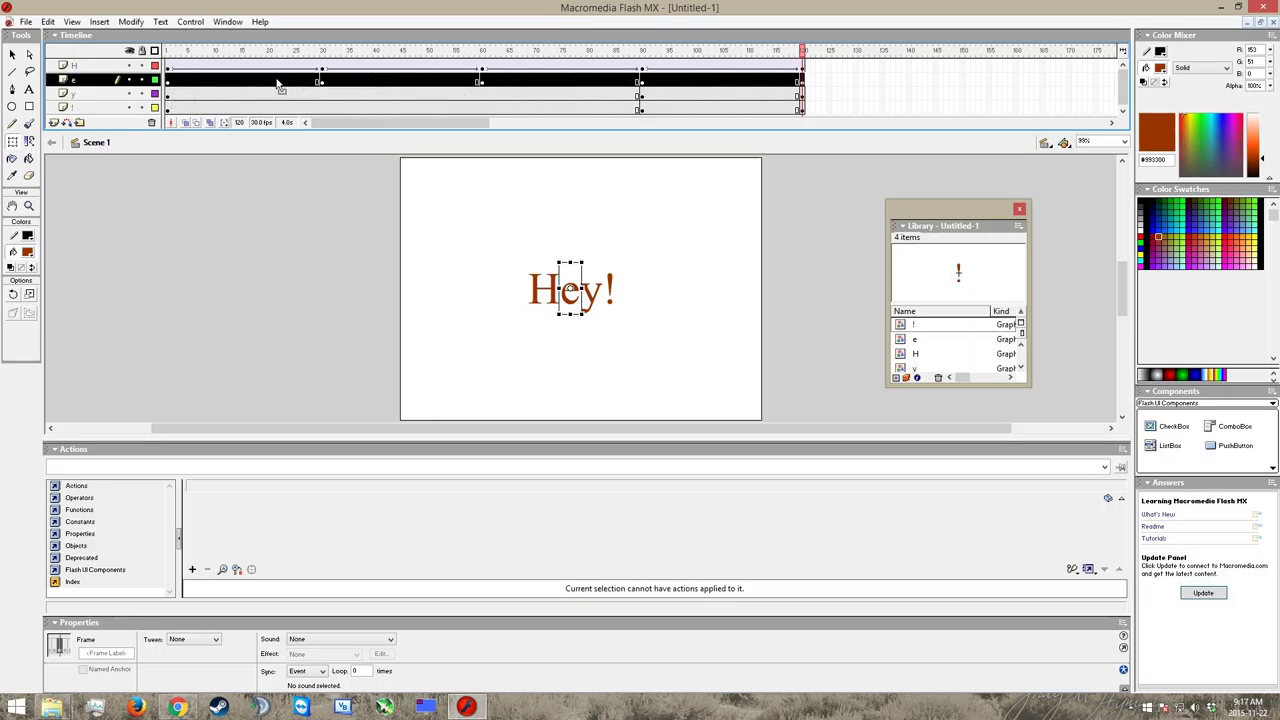
Create a motion tween across the e layer's selected frames.
{"action": "right_click", "coordinate": [279, 84]}
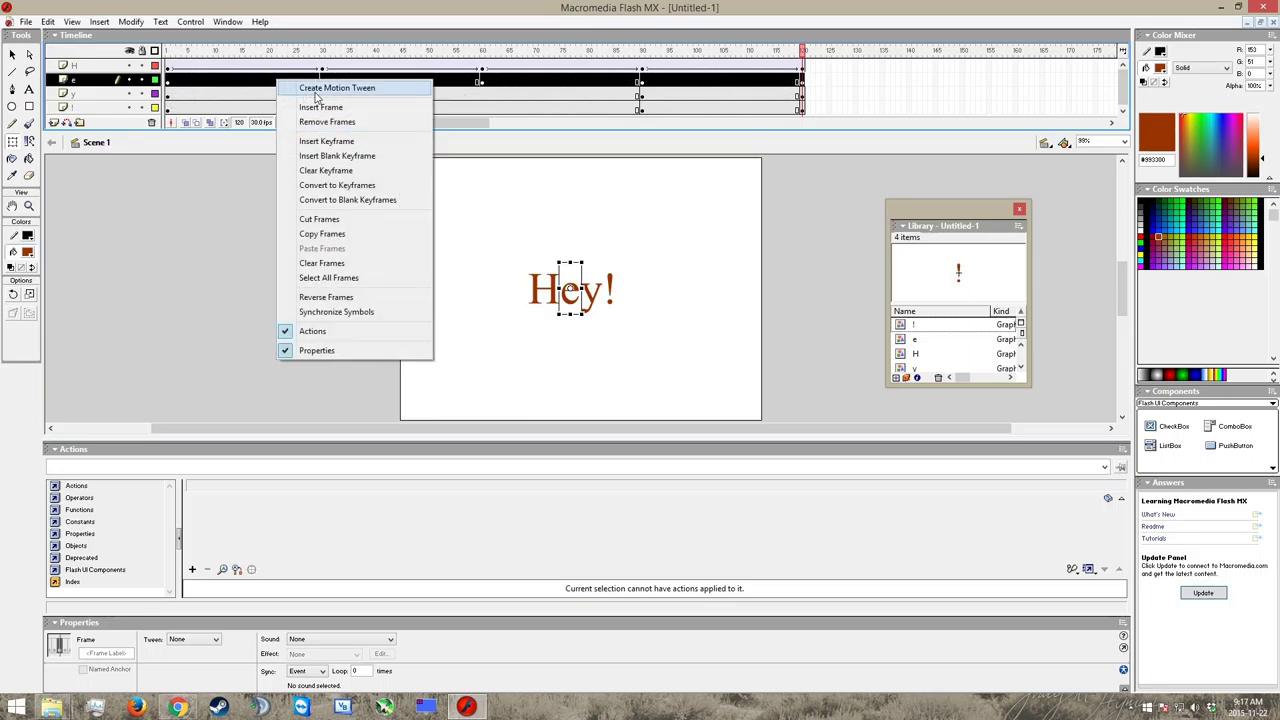
{"action": "left_click", "coordinate": [311, 88]}
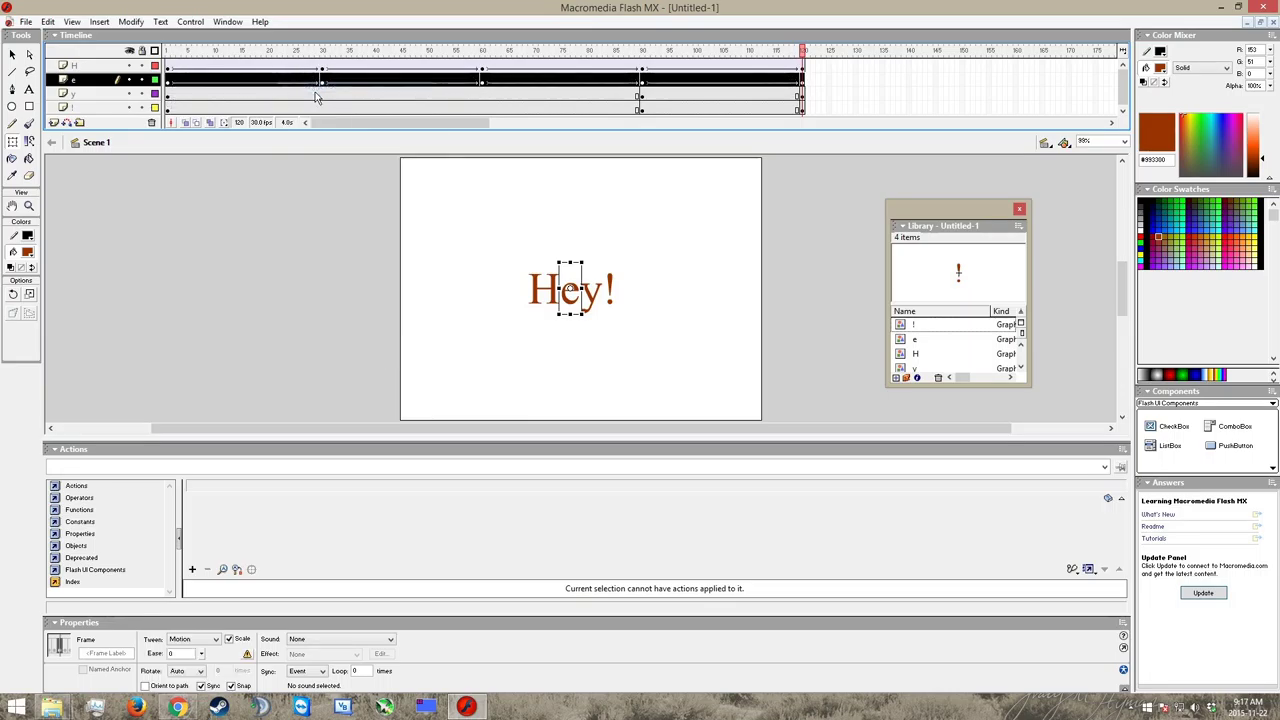
{"action": "left_click", "coordinate": [313, 244]}
Play the animation twice to watch the H and e dance.
{"action": "key", "text": "Return"}
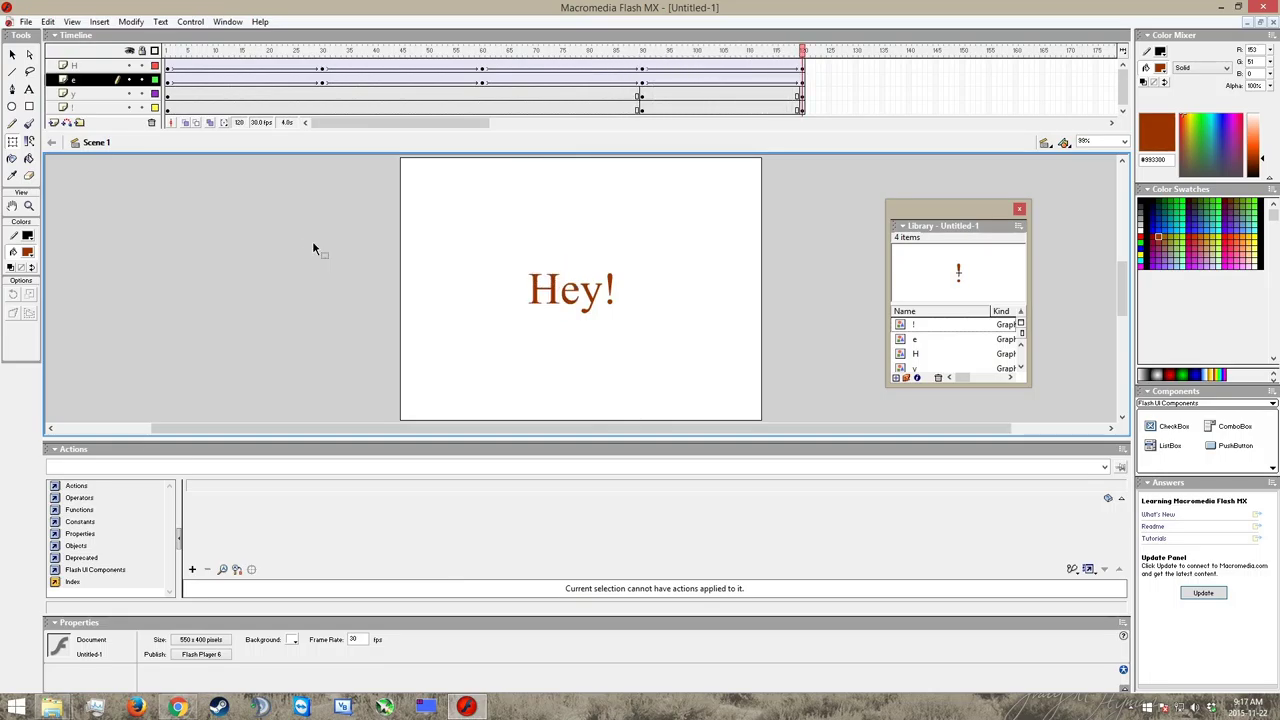
{"action": "key", "text": "Return"}
{"action": "left_click_drag", "start_coordinate": [337, 428], "coordinate": [829, 240]}
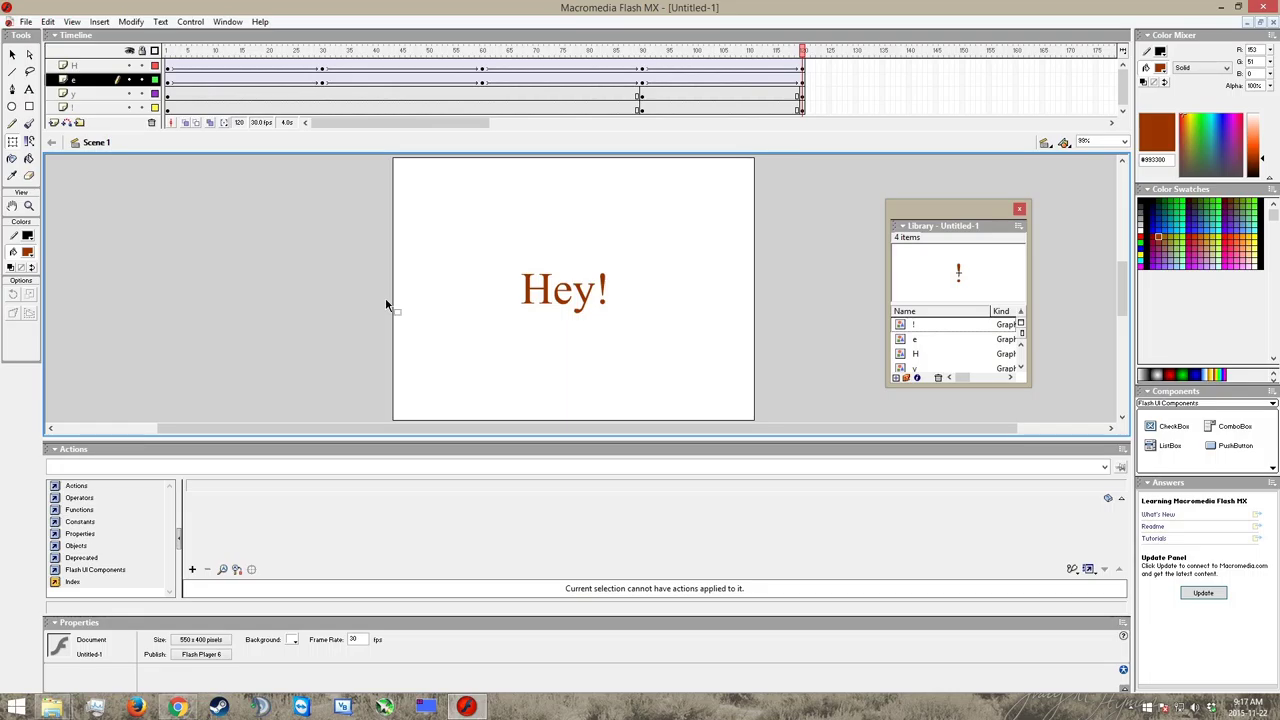
{"action": "left_click", "coordinate": [26, 22]}
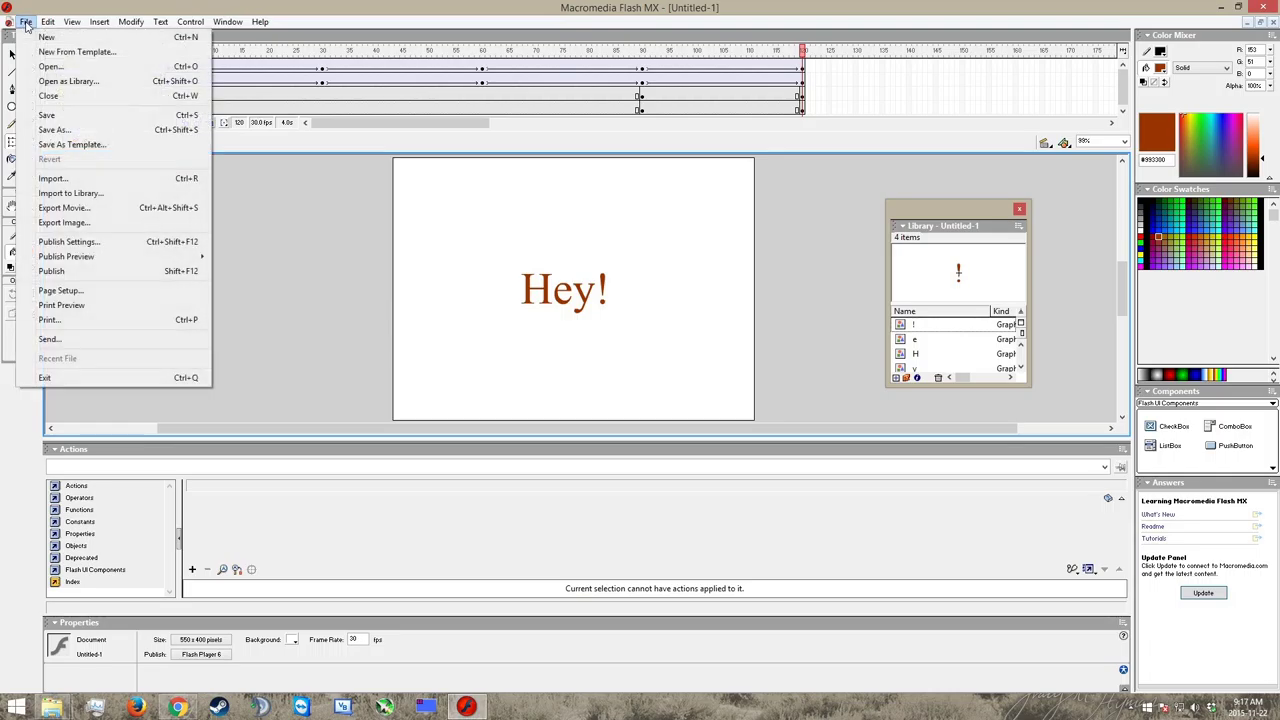
{"action": "left_click", "coordinate": [55, 130]}
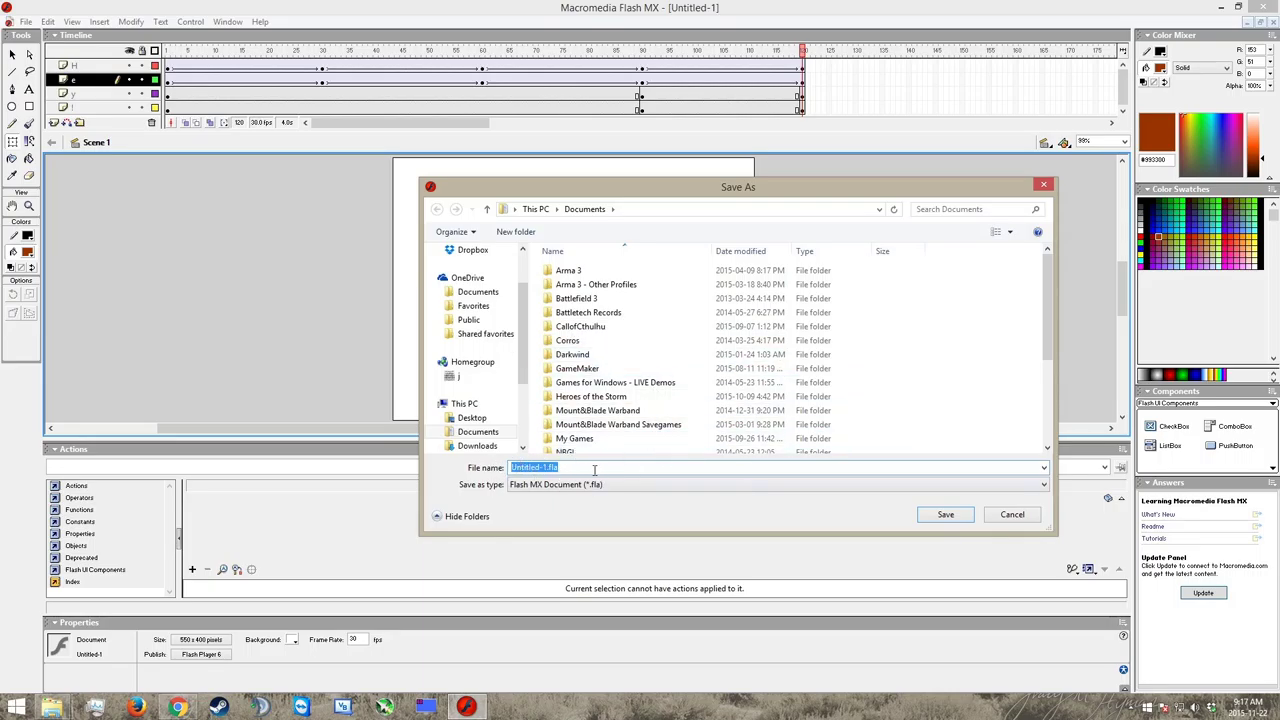
{"action": "mouse_move", "coordinate": [1049, 284]}
{"action": "left_mouse_down"}
{"action": "mouse_move", "coordinate": [1050, 342]}
{"action": "mouse_move", "coordinate": [1050, 280]}
{"action": "left_mouse_up"}
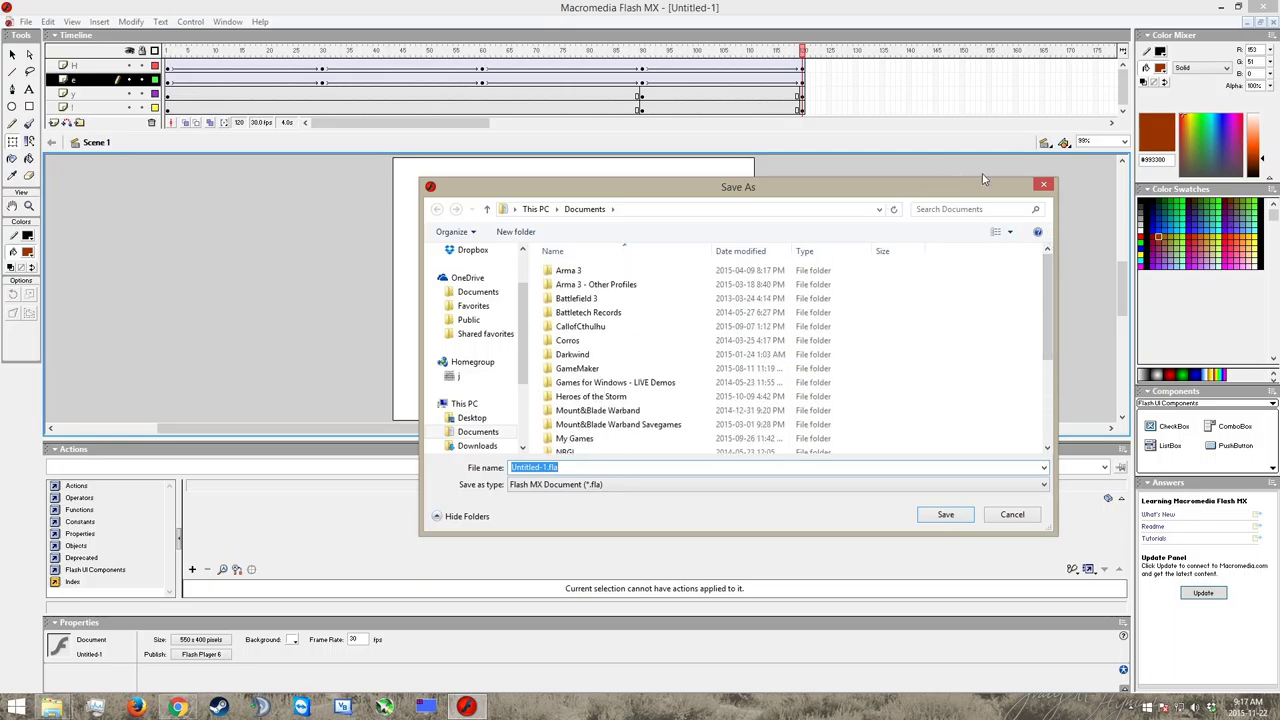